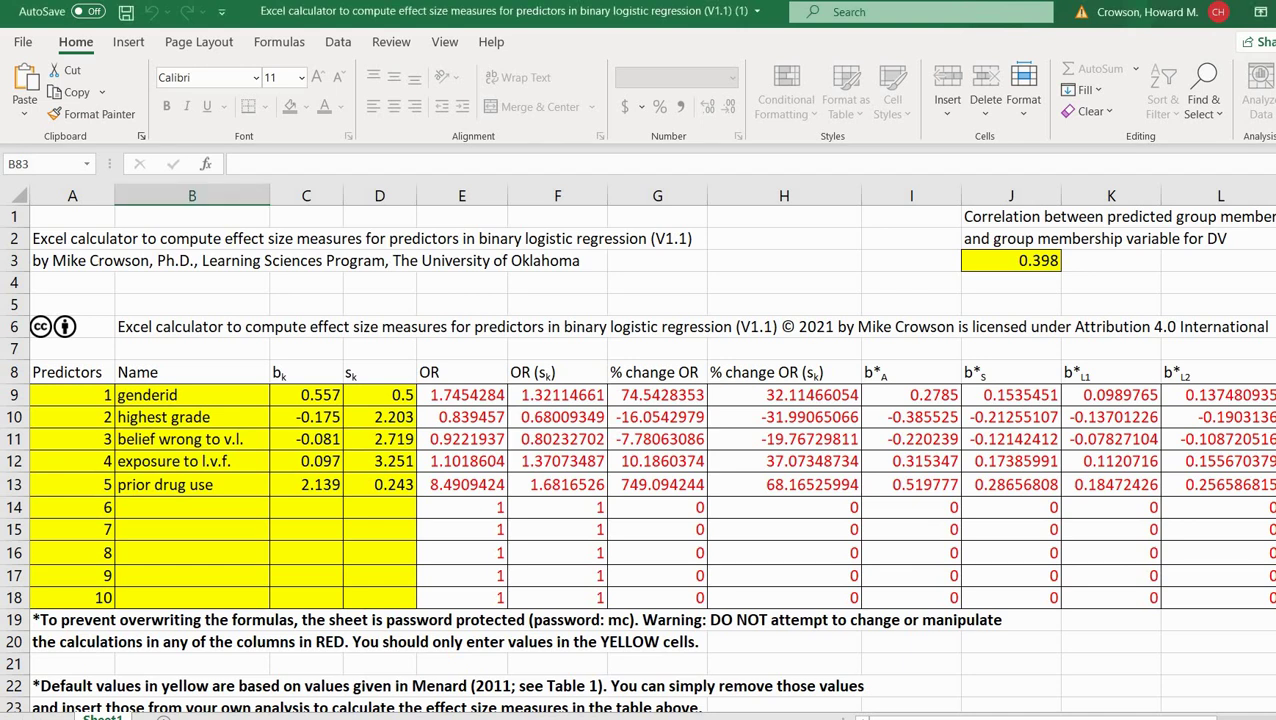
- Examine the yellow input cells for predictor names, slopes, standard deviations, the group-membership correlation and the standard deviation of predicted logits
left_click_drag(190, 395, 190, 597)
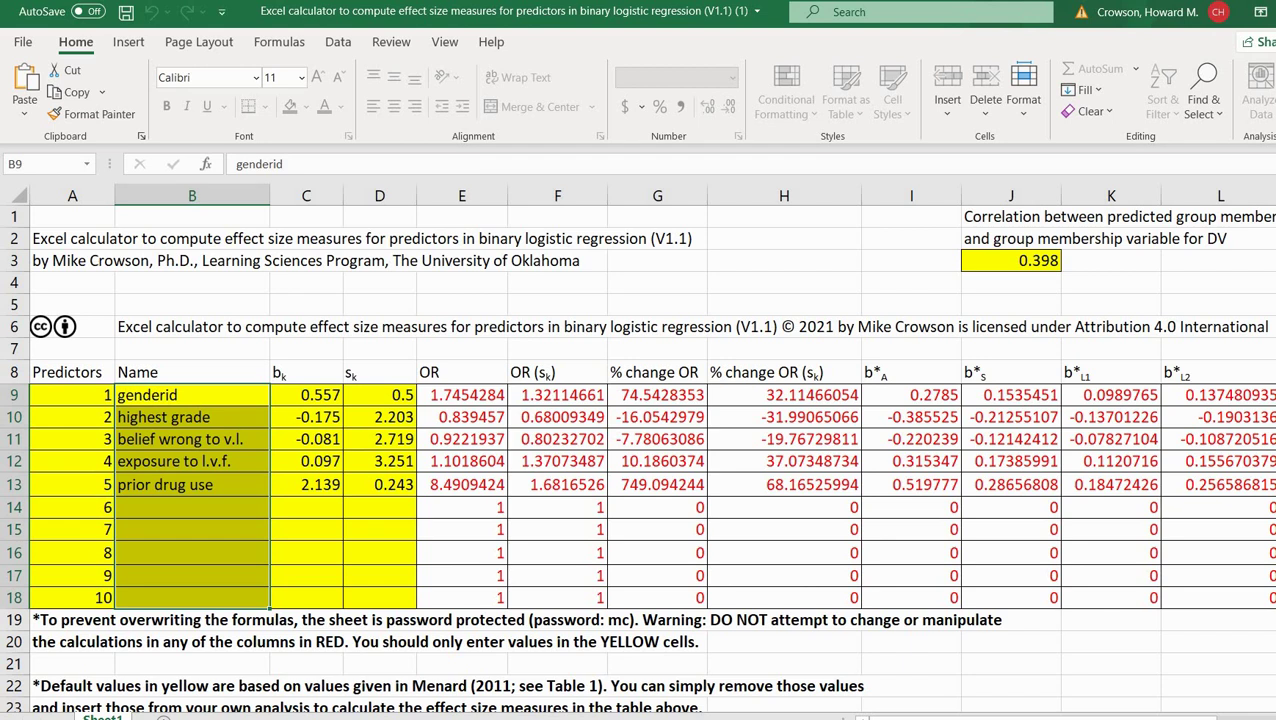
left_click_drag(306, 395, 306, 597)
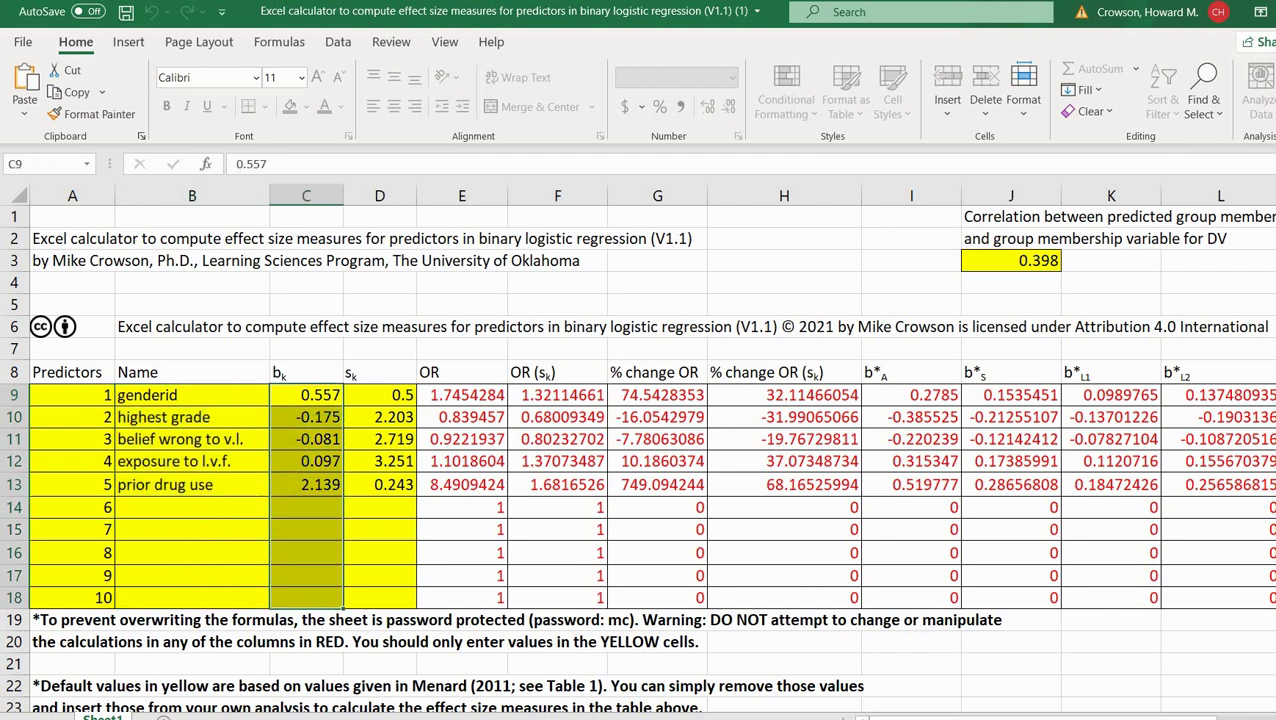
left_click_drag(380, 395, 380, 597)
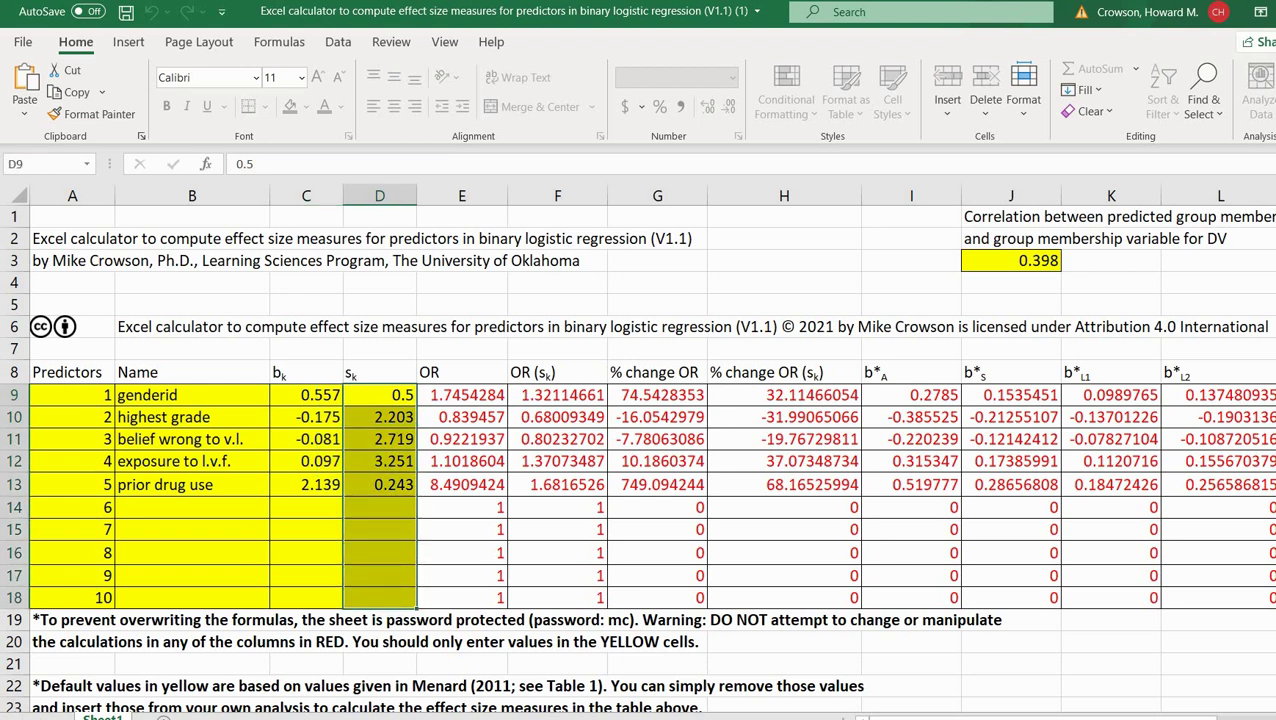
left_click(1010, 260)
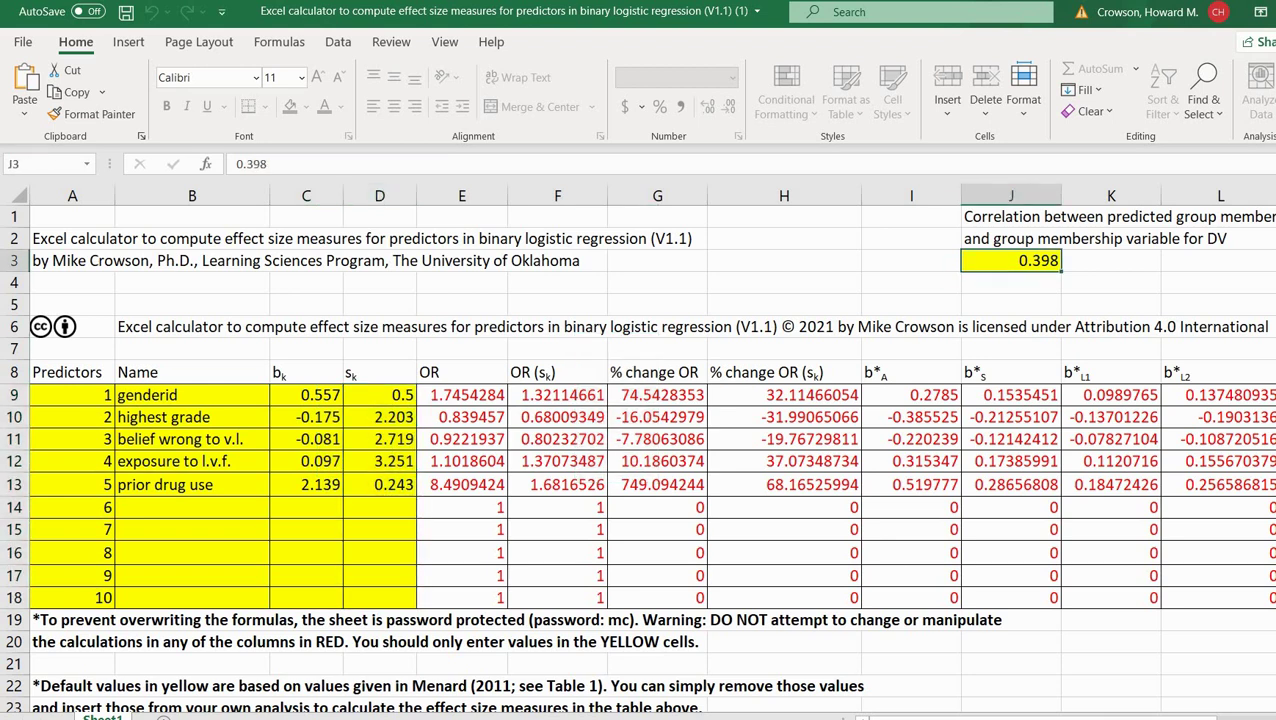
scroll(650, 450, "right", 3)
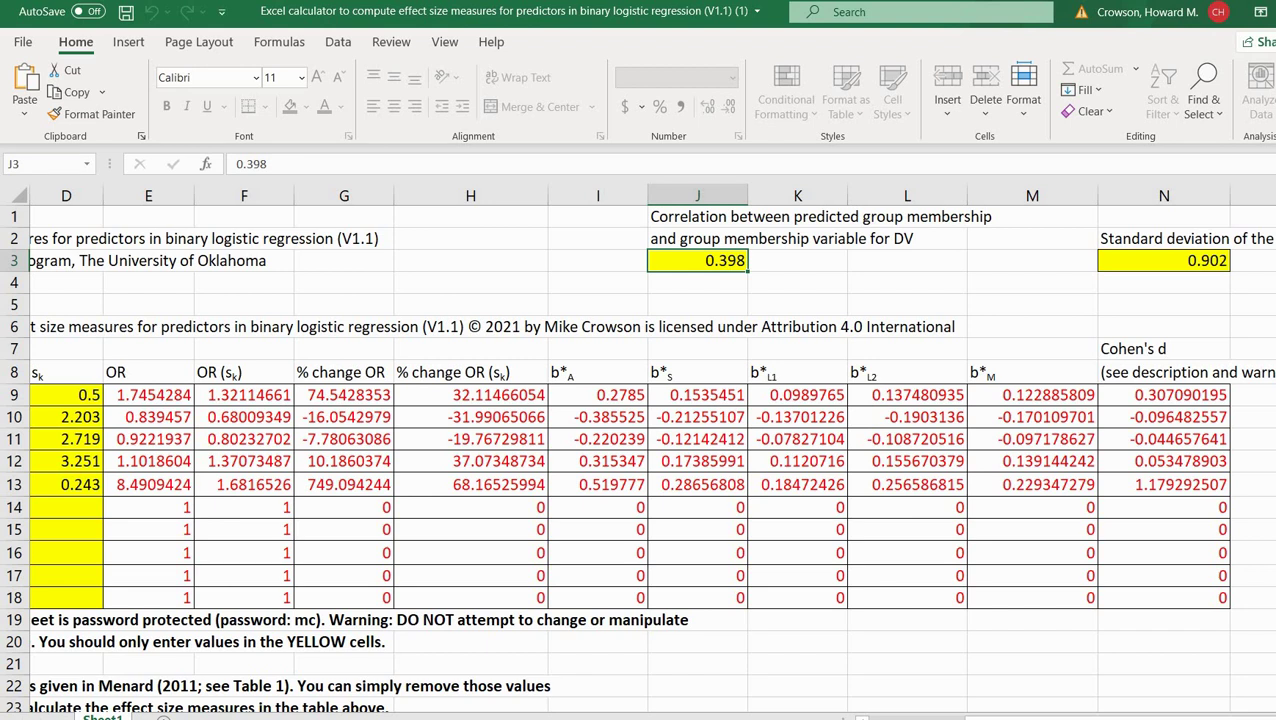
left_click(1163, 260)
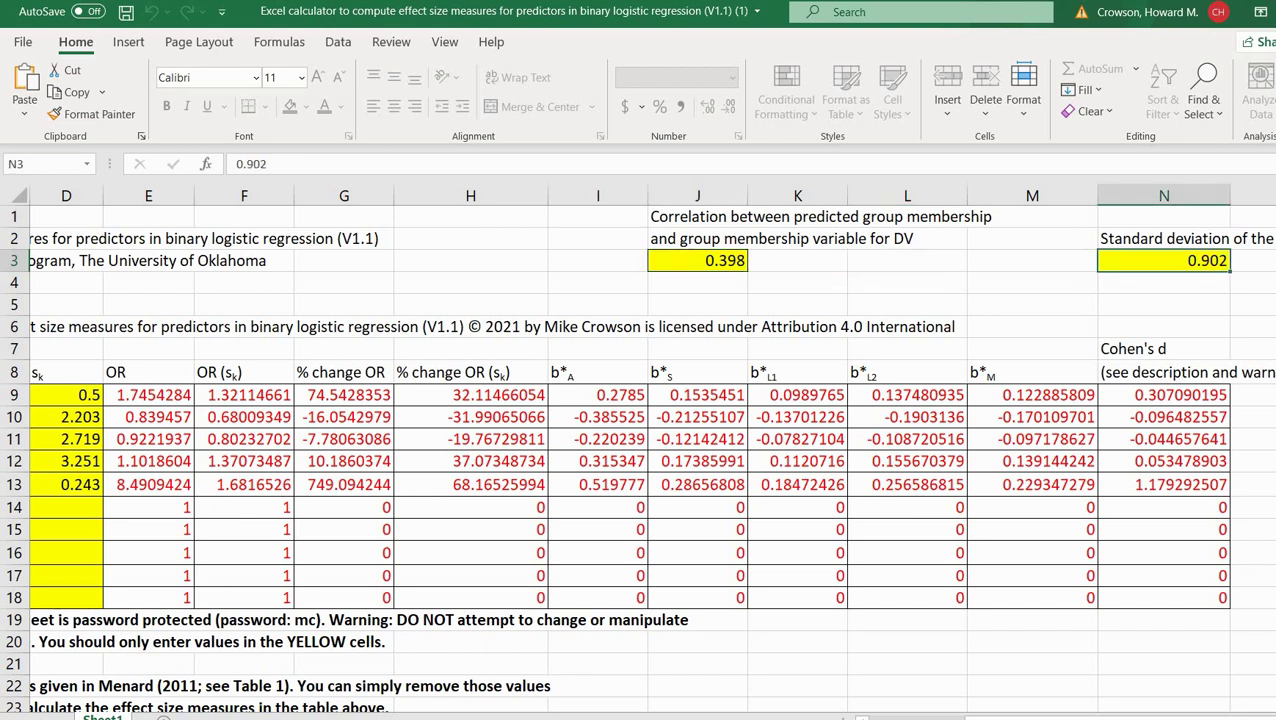
scroll(650, 450, "right", 3)
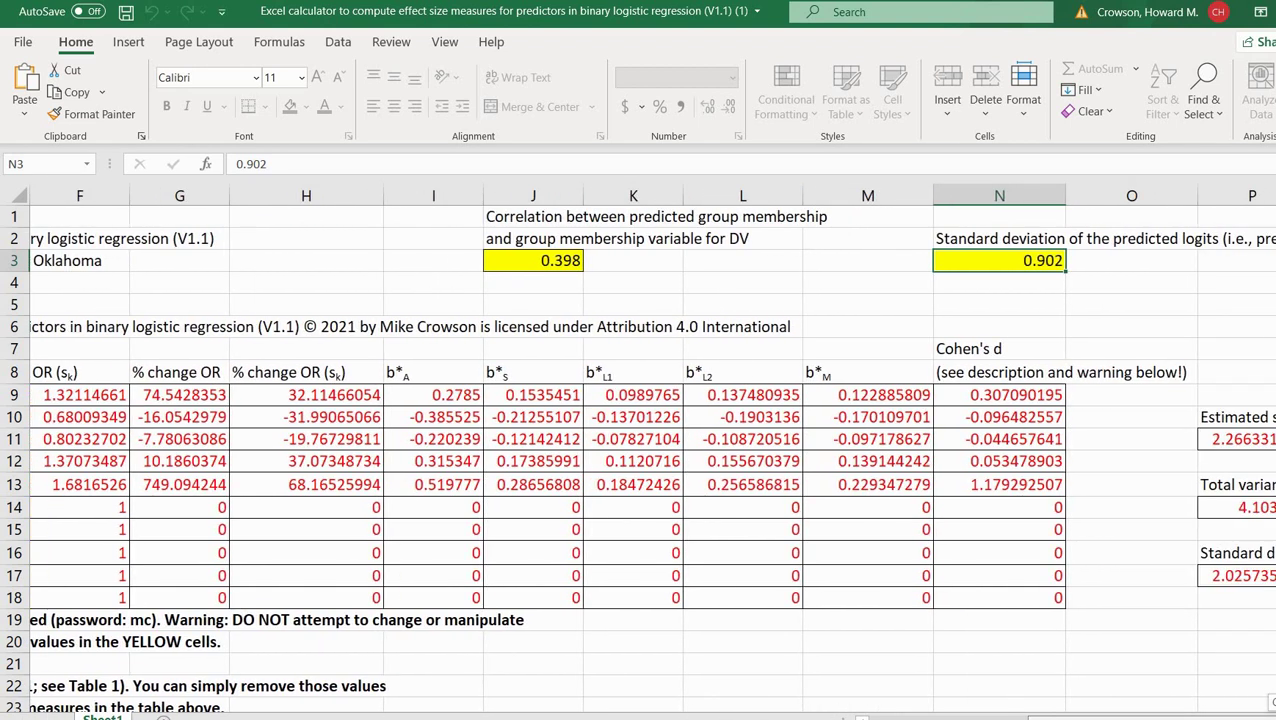
scroll(650, 450, "left", 8)
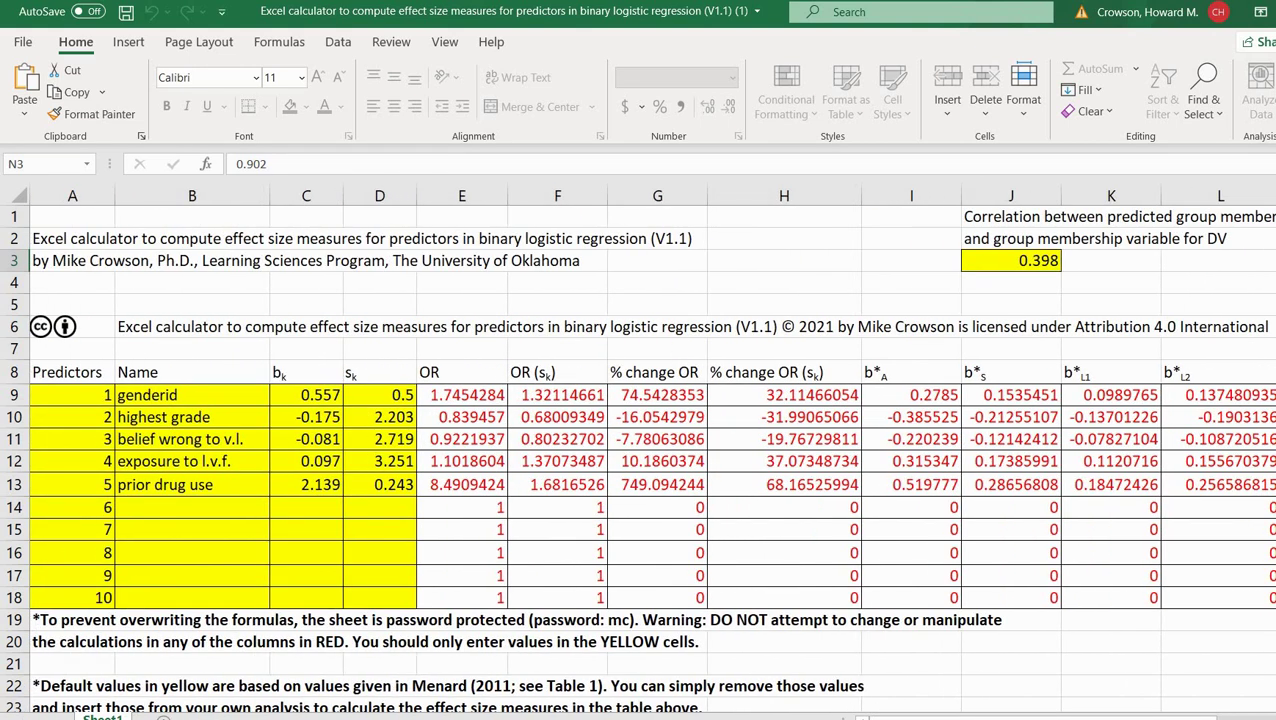
left_click_drag(306, 395, 306, 484)
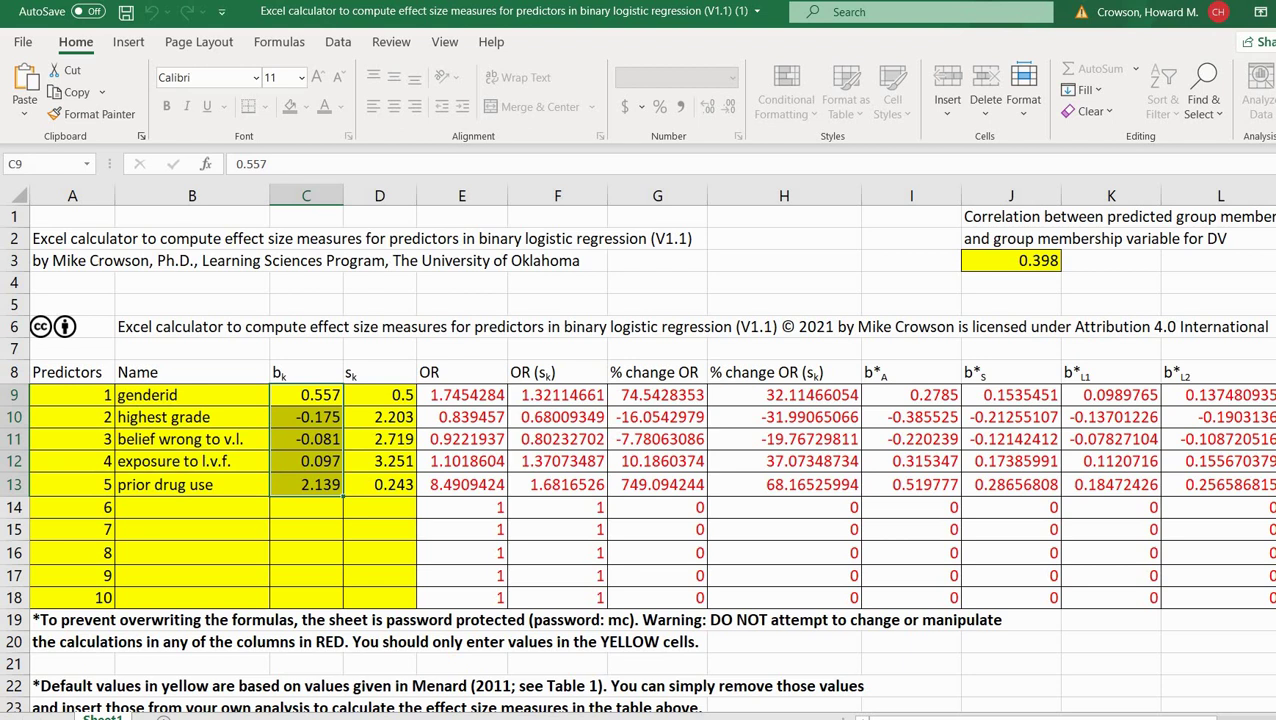
left_click_drag(380, 395, 380, 484)
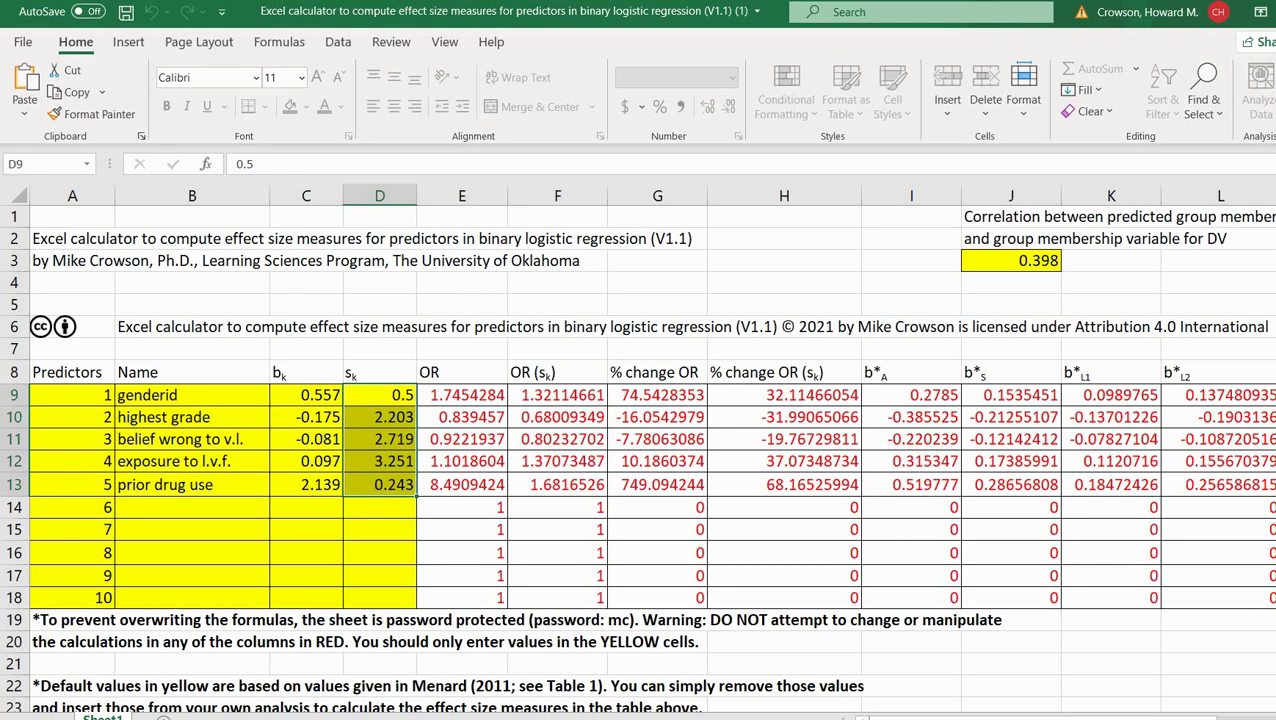
left_click(1010, 260)
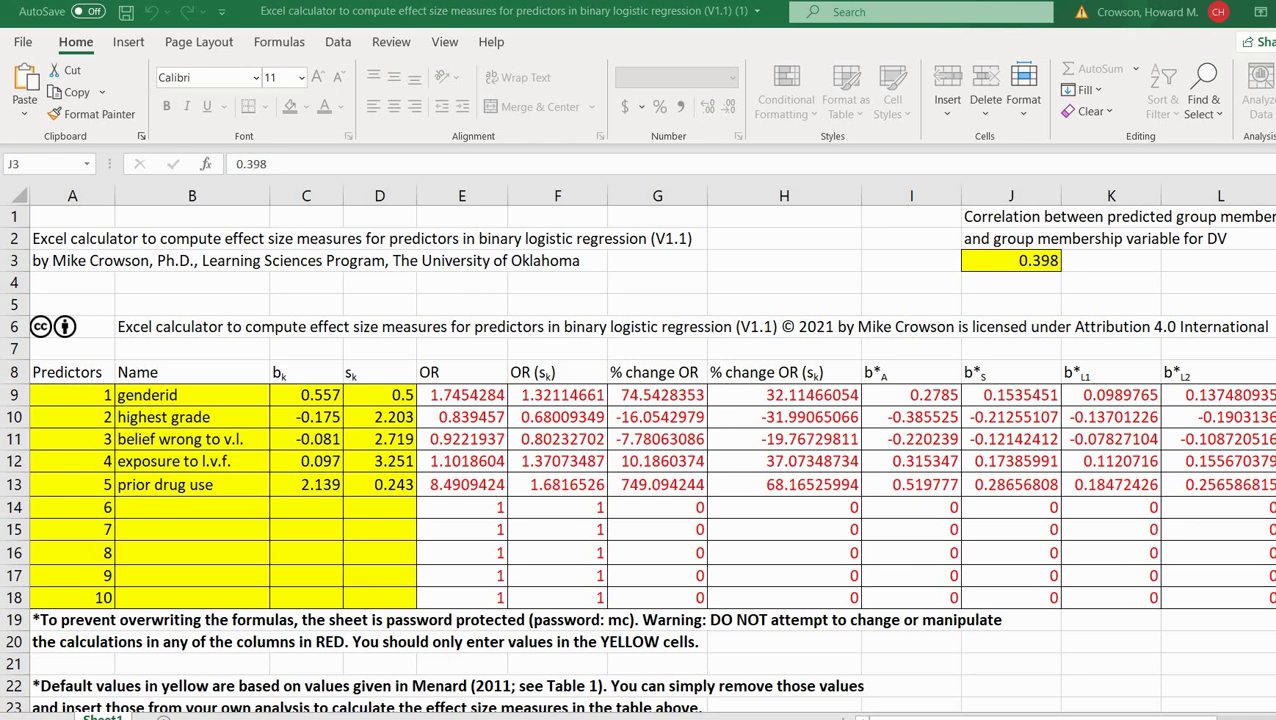
left_click(1010, 260)
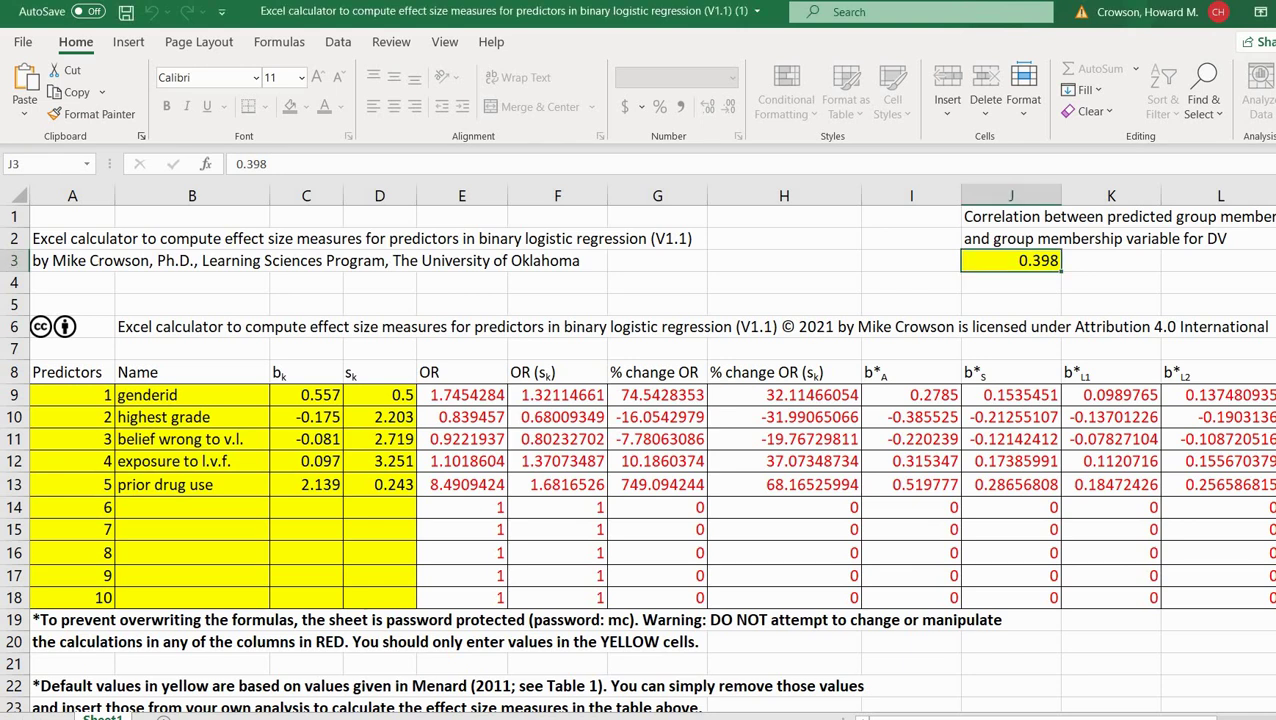
- Review the effect size column headings, from the odds ratios and percent changes through the standardized coefficients b*A to b*M
left_click_drag(462, 372, 1270, 372)
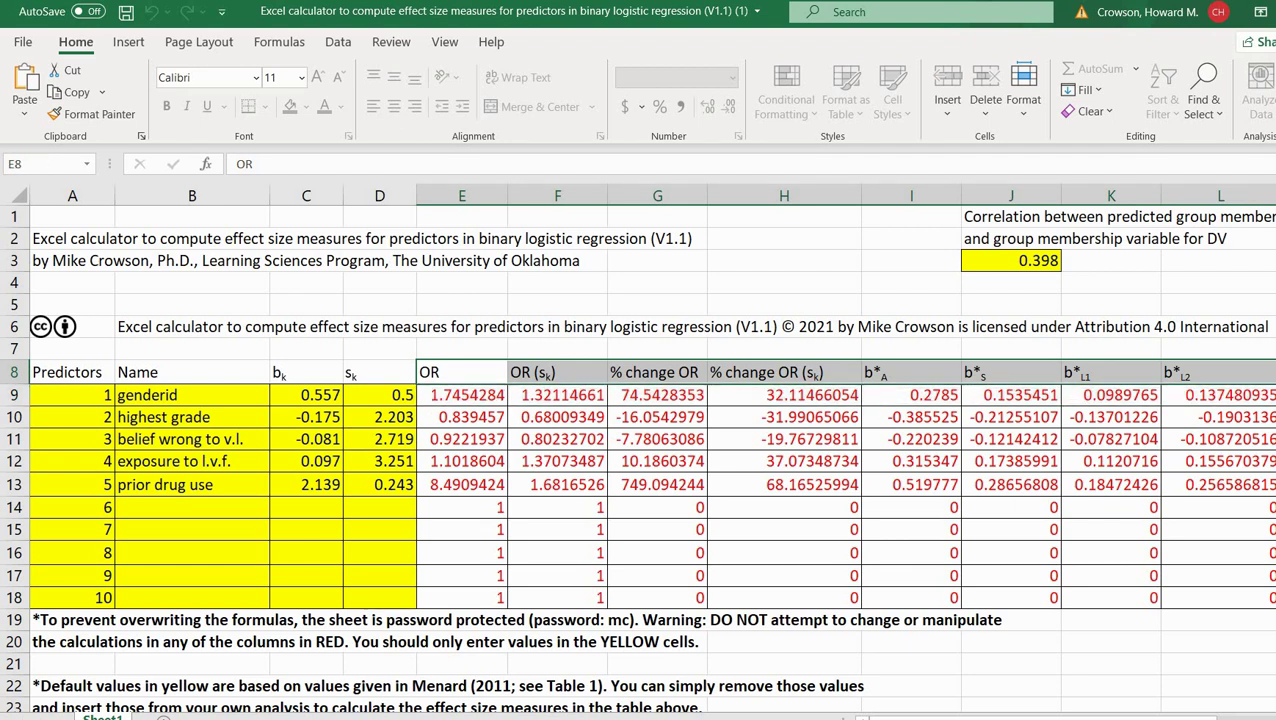
left_click_drag(462, 372, 557, 372)
left_click_drag(657, 372, 784, 372)
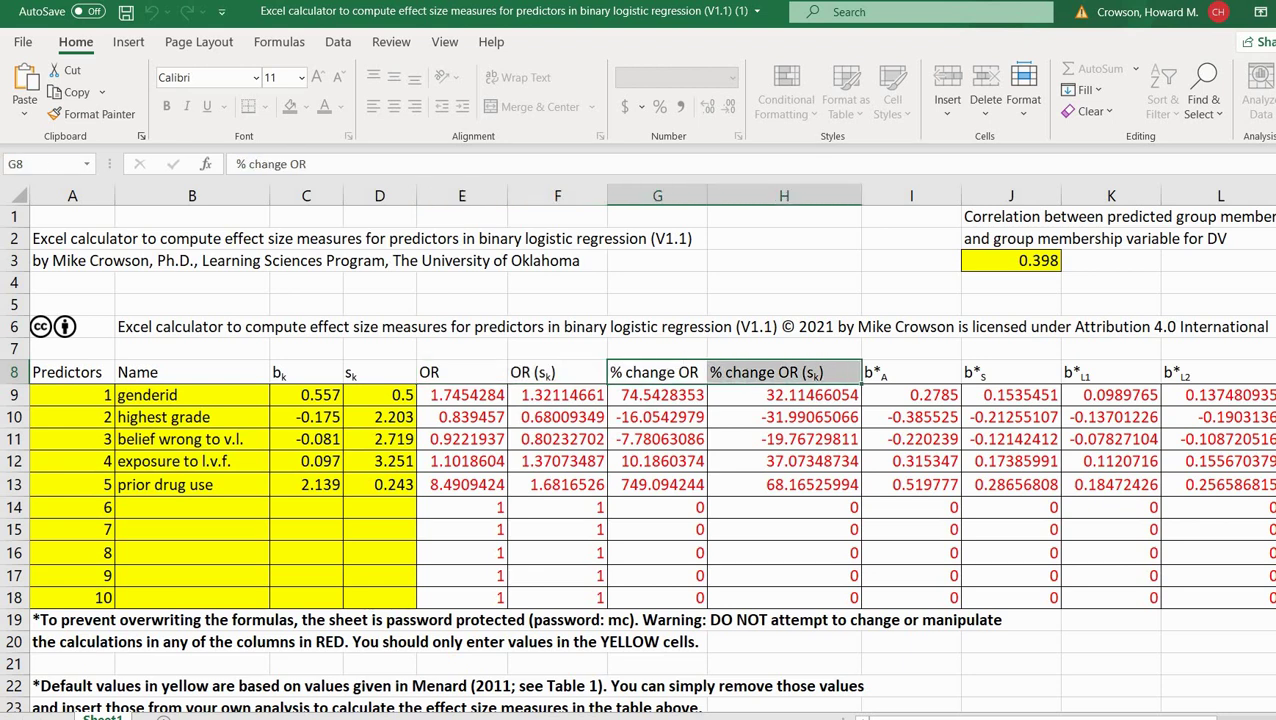
left_click_drag(911, 372, 1090, 372)
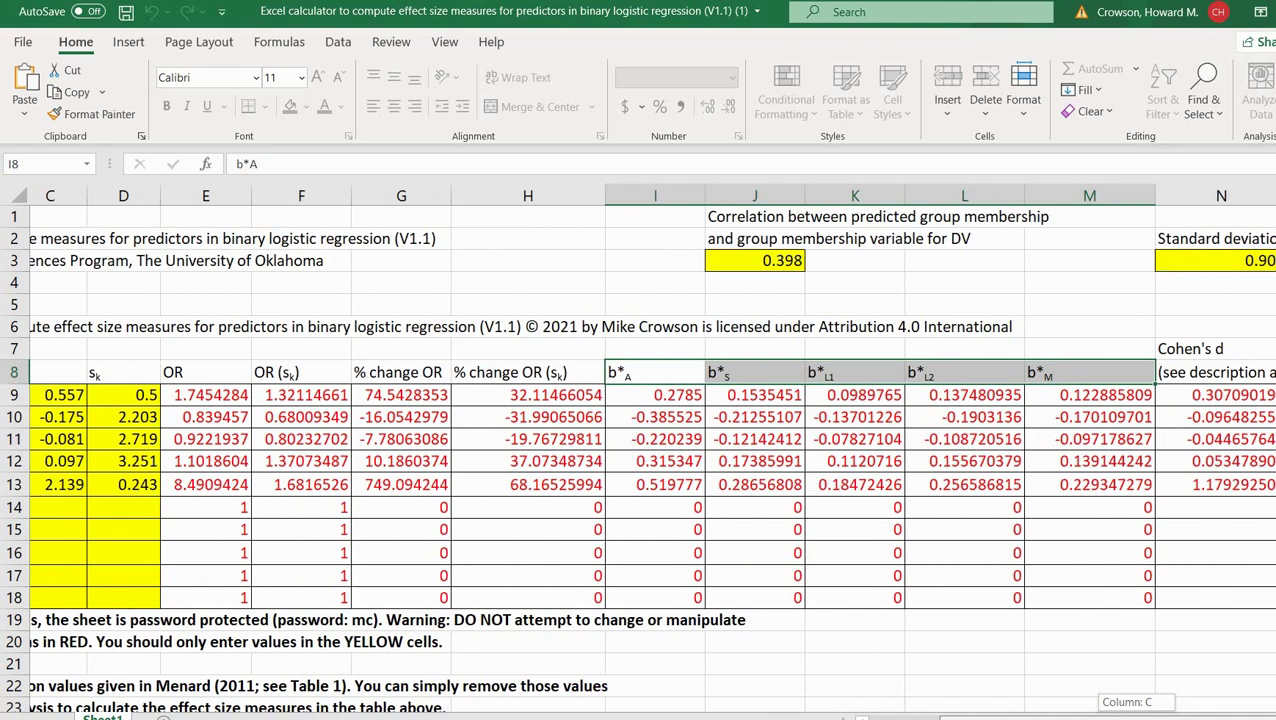
- Read the guidance notes below the table on what the effect size values represent, and return to the predictor table
scroll(640, 450, "down", 2)
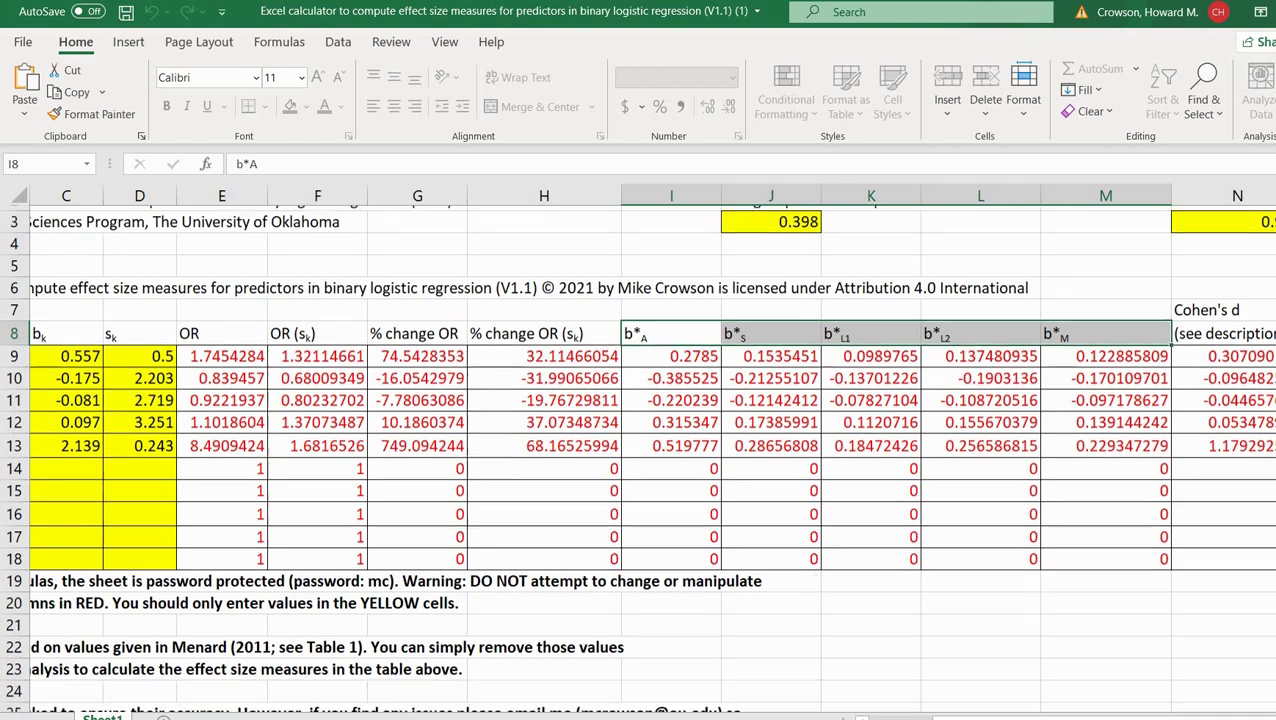
scroll(640, 450, "down", 6)
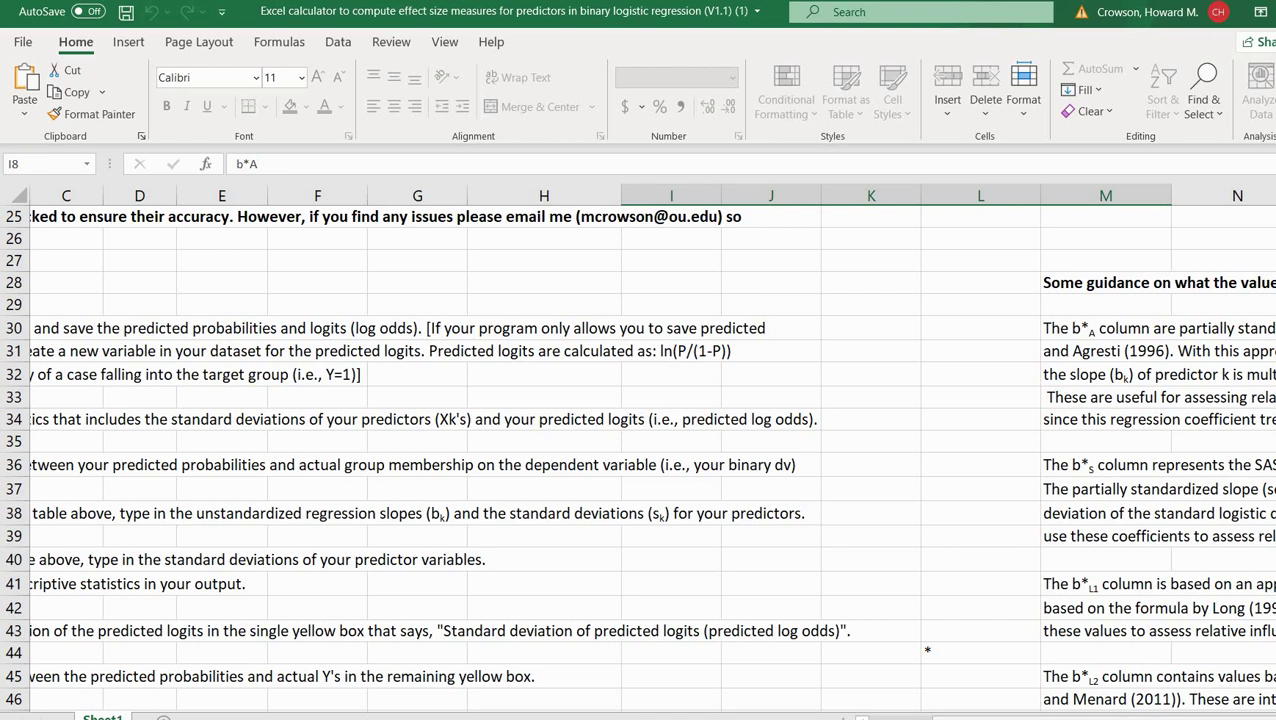
scroll(640, 450, "right", 3)
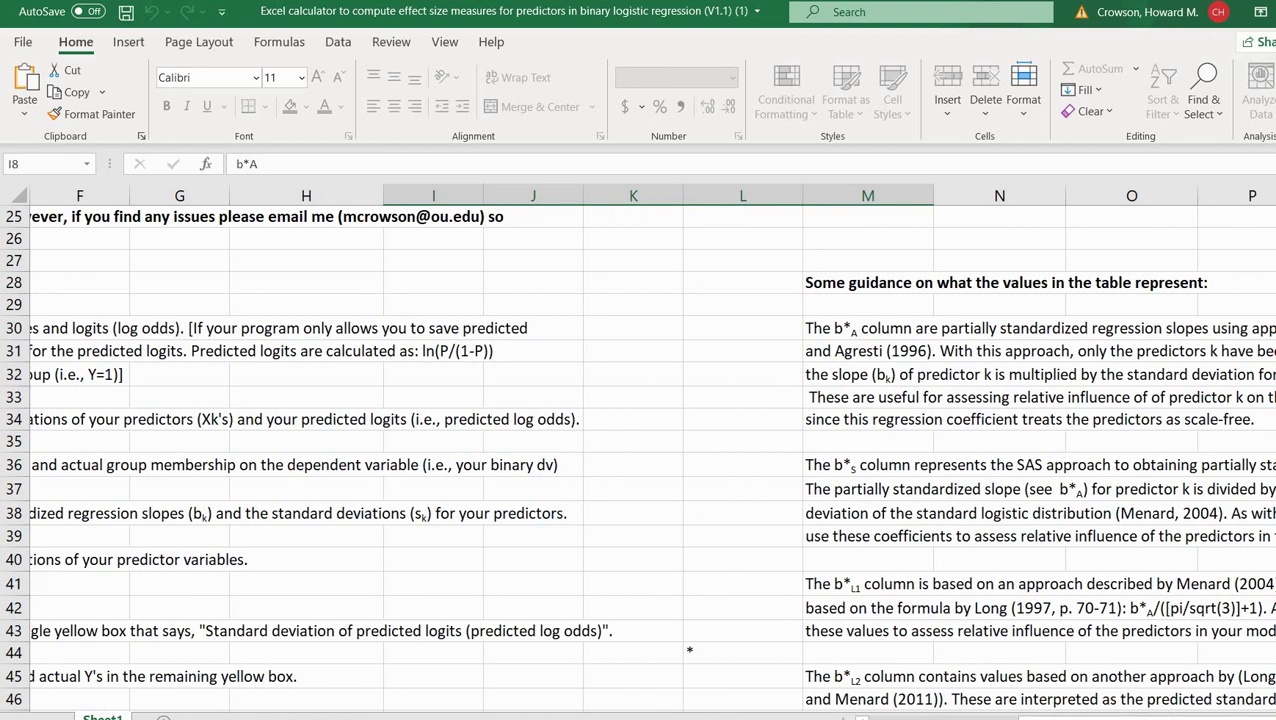
scroll(640, 456, "down", 2)
scroll(640, 456, "up", 1)
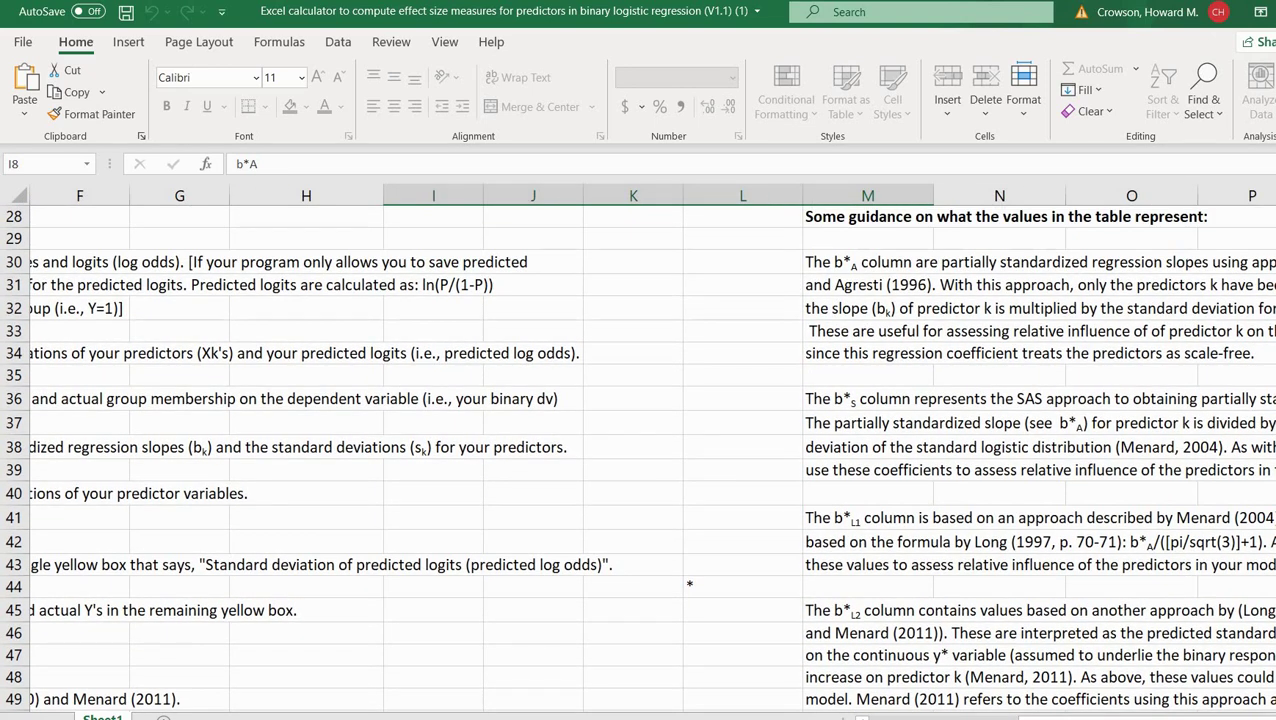
scroll(1093, 527, "down", 5)
scroll(1093, 527, "up", 7)
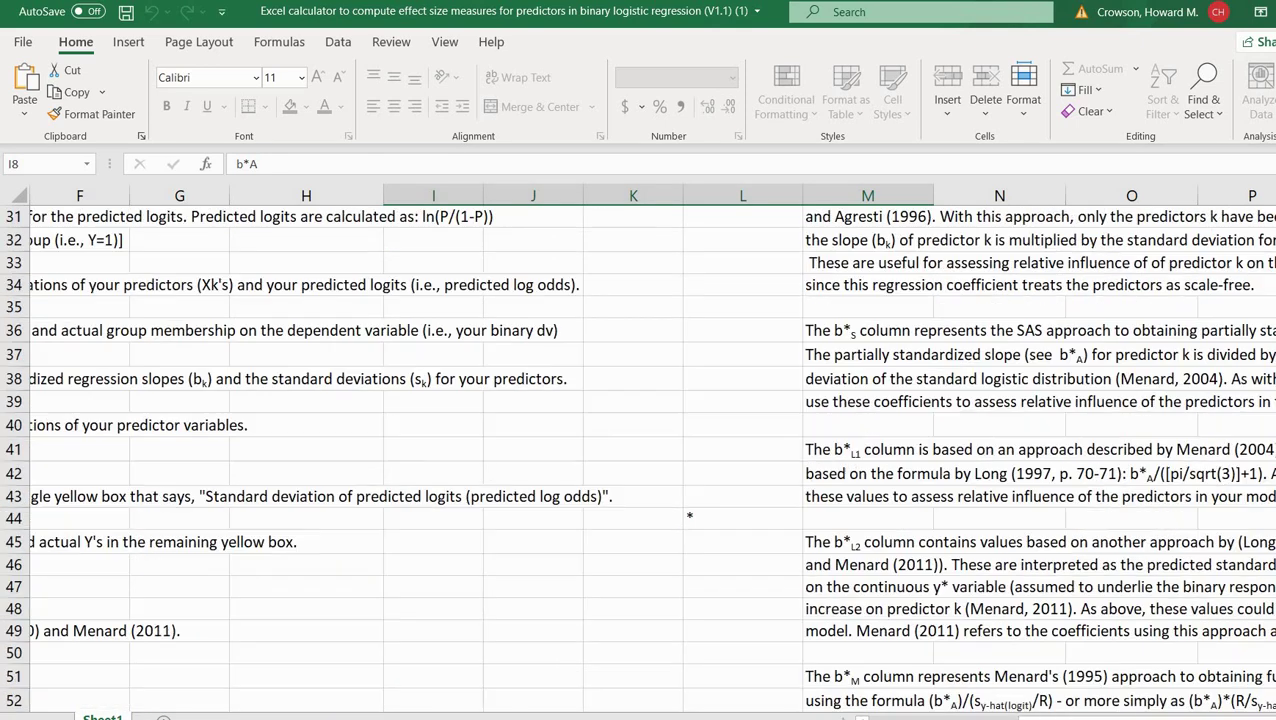
scroll(1093, 527, "up", 6)
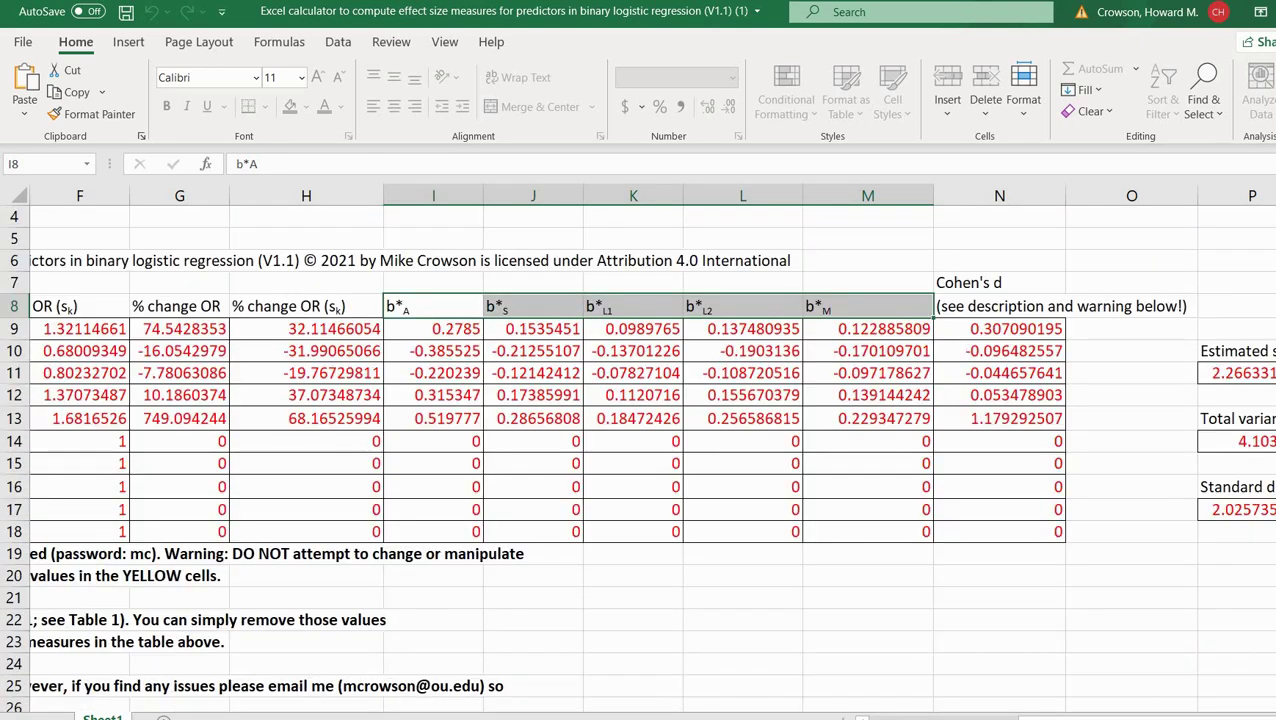
scroll(593, 502, "left", 3)
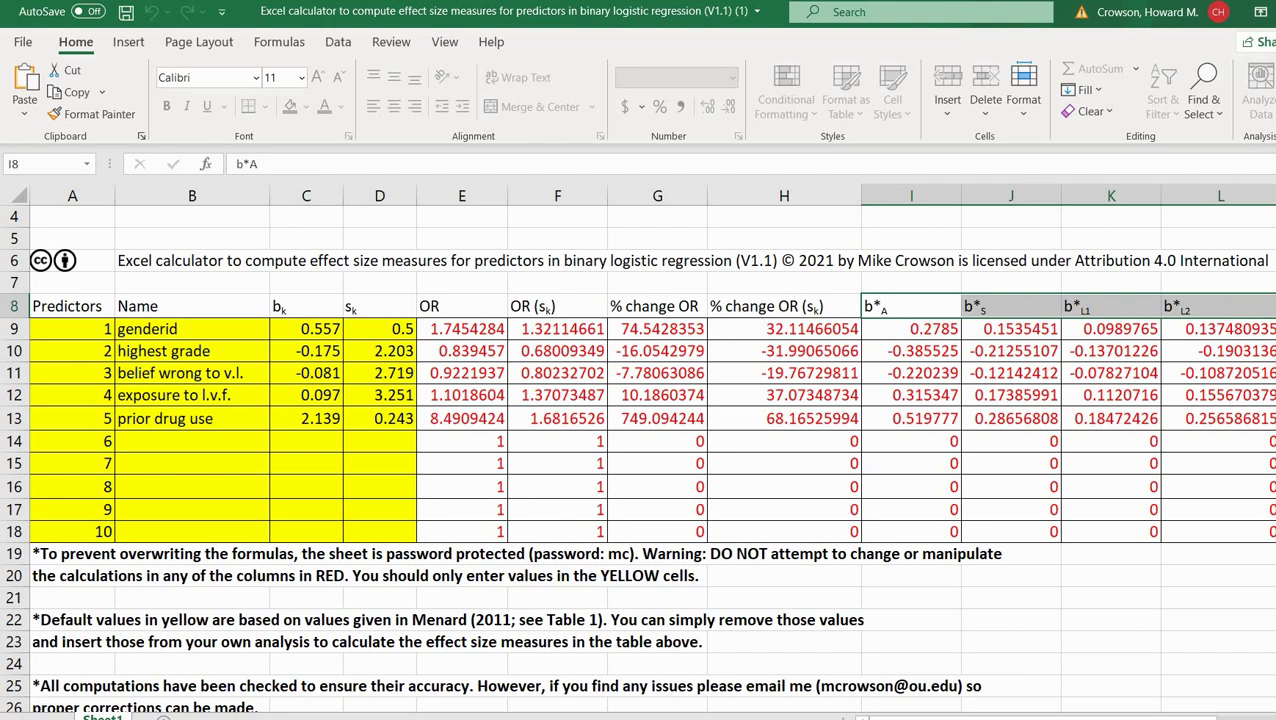
- Switch to the SPSS Data Editor and inspect the pass outcome column and the anxiety, mastery and interest predictor columns
key("alt+Tab")
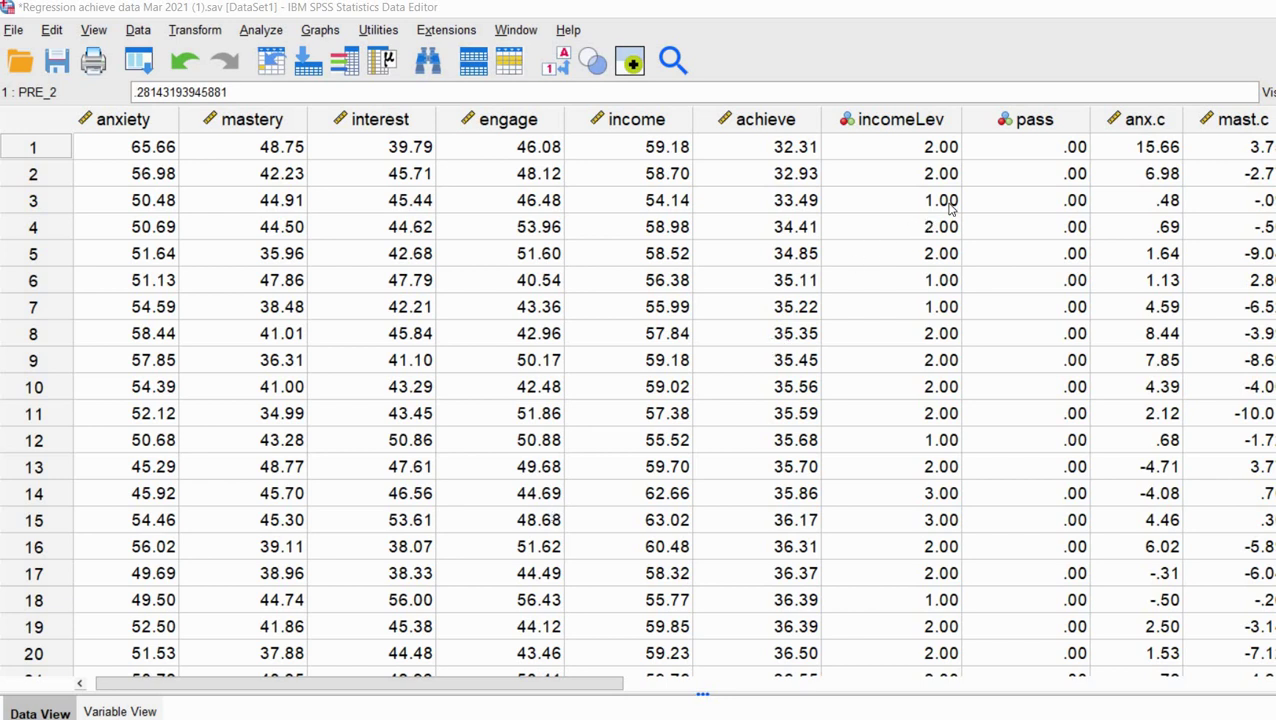
left_click(1029, 121)
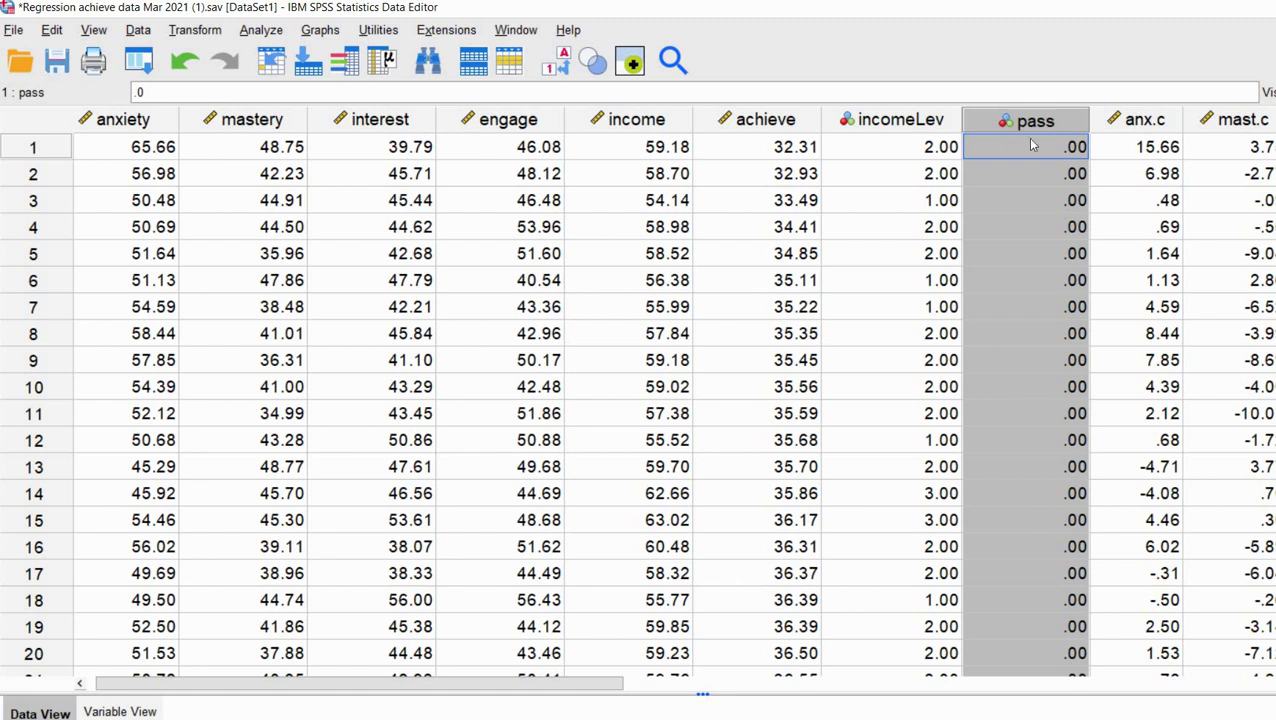
left_click(1029, 150)
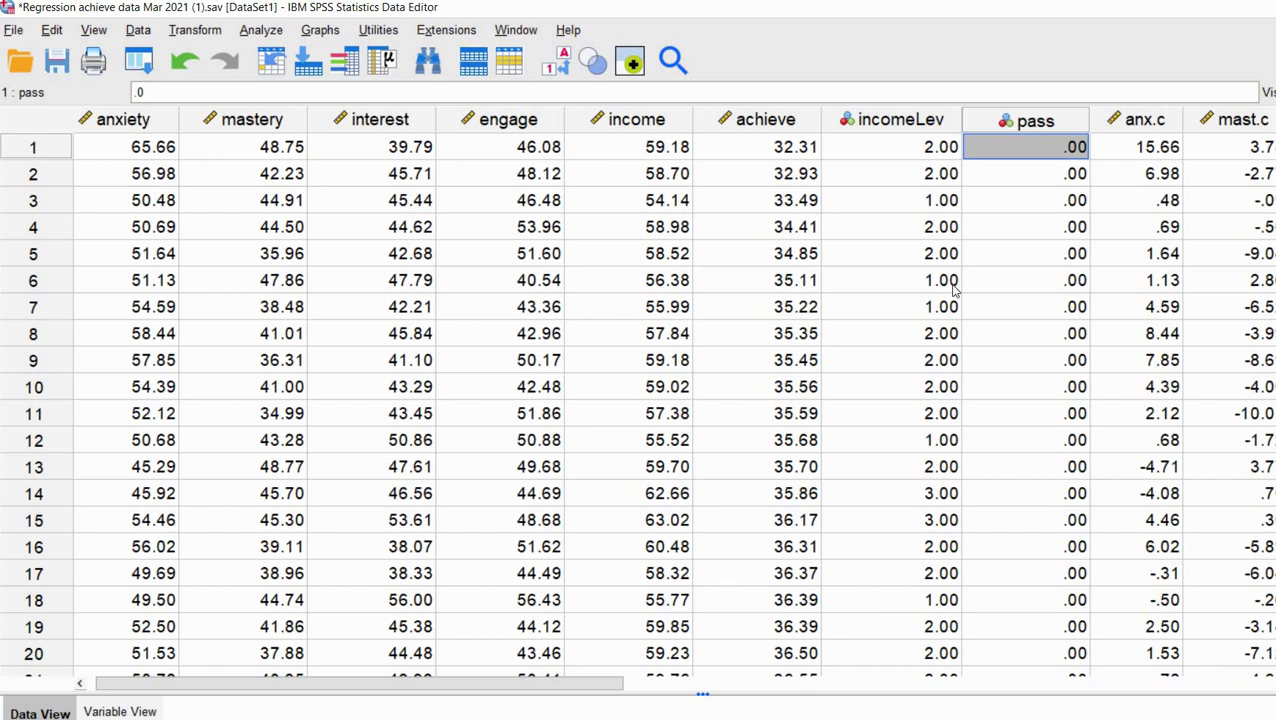
left_click(160, 121)
left_click(290, 121)
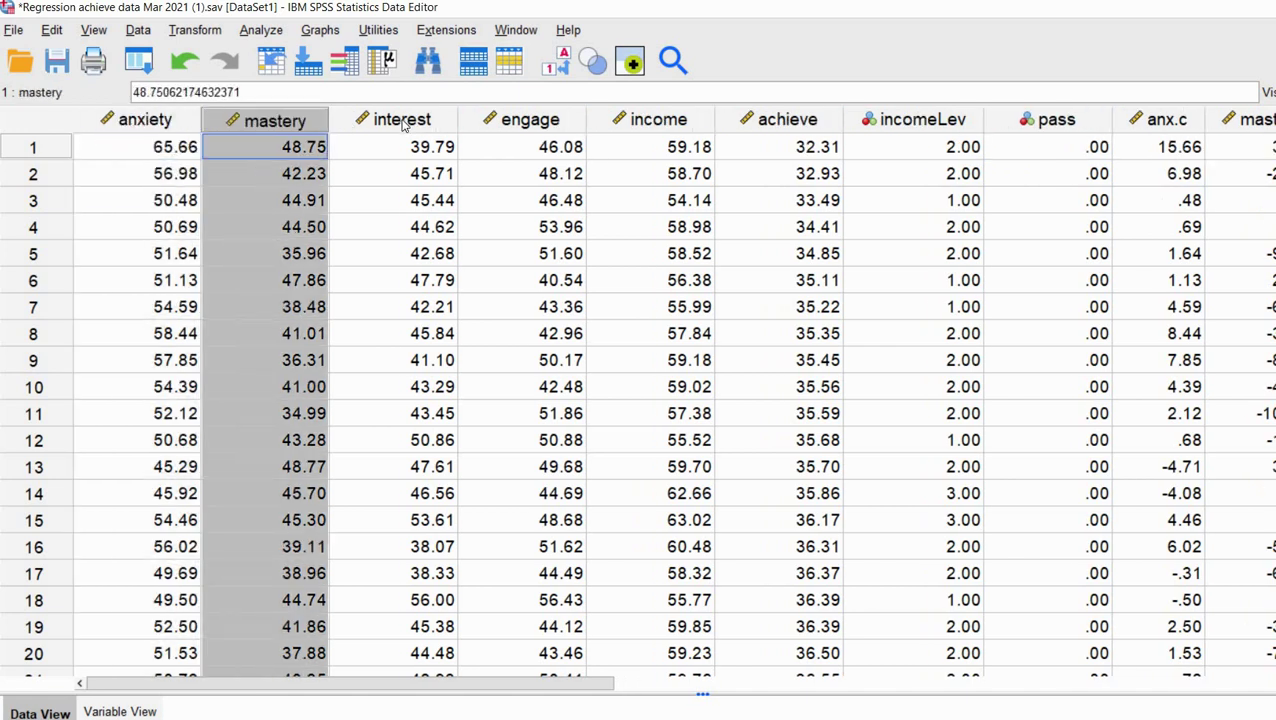
left_click(403, 121)
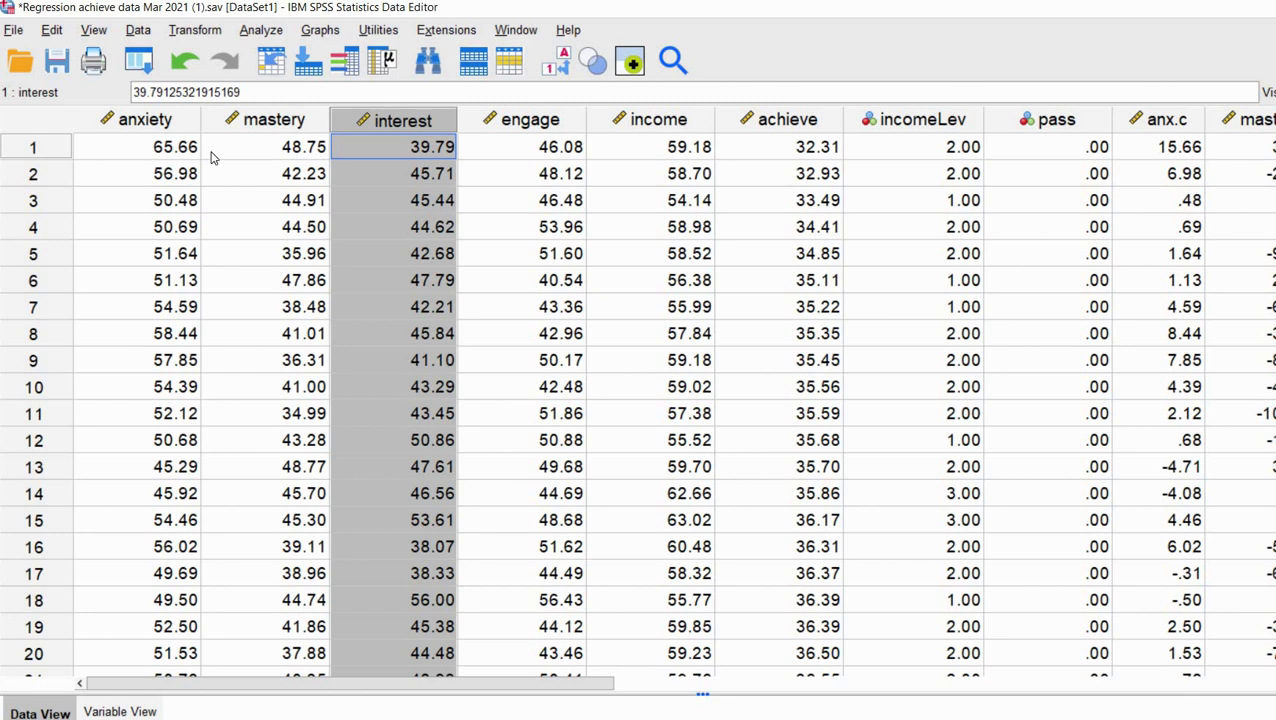
left_click_drag(162, 122, 376, 121)
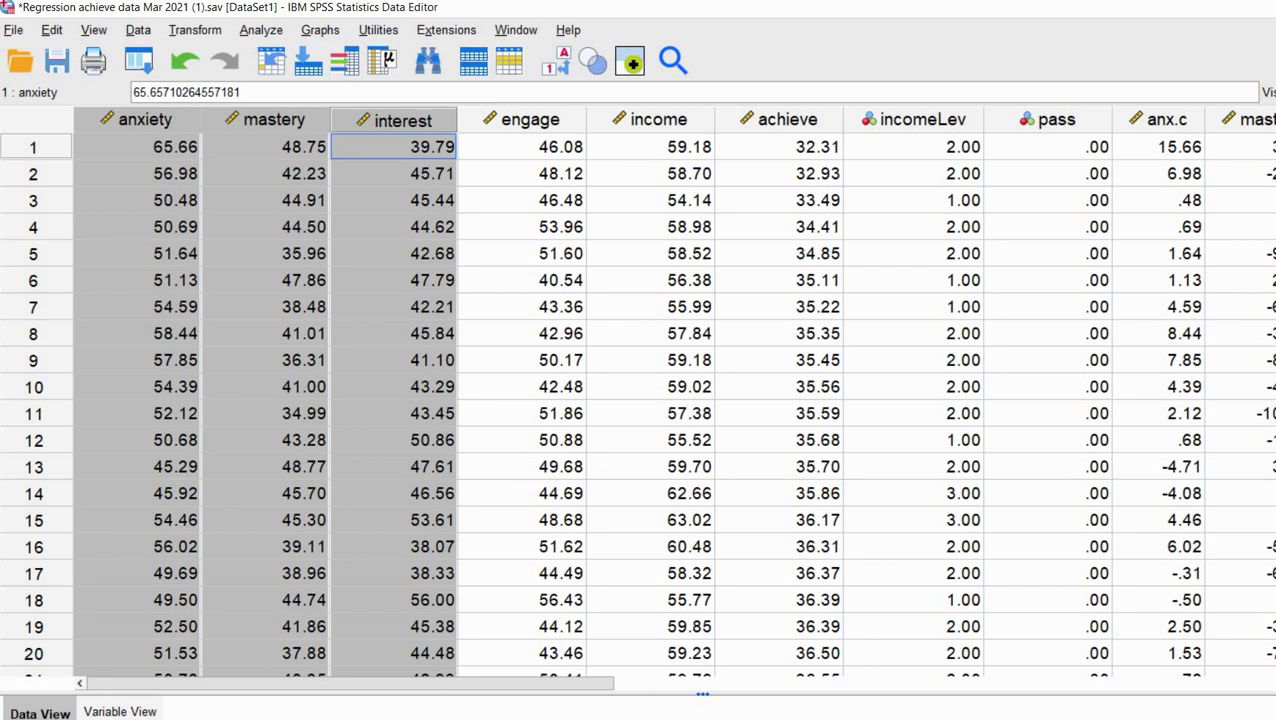
left_click(388, 60)
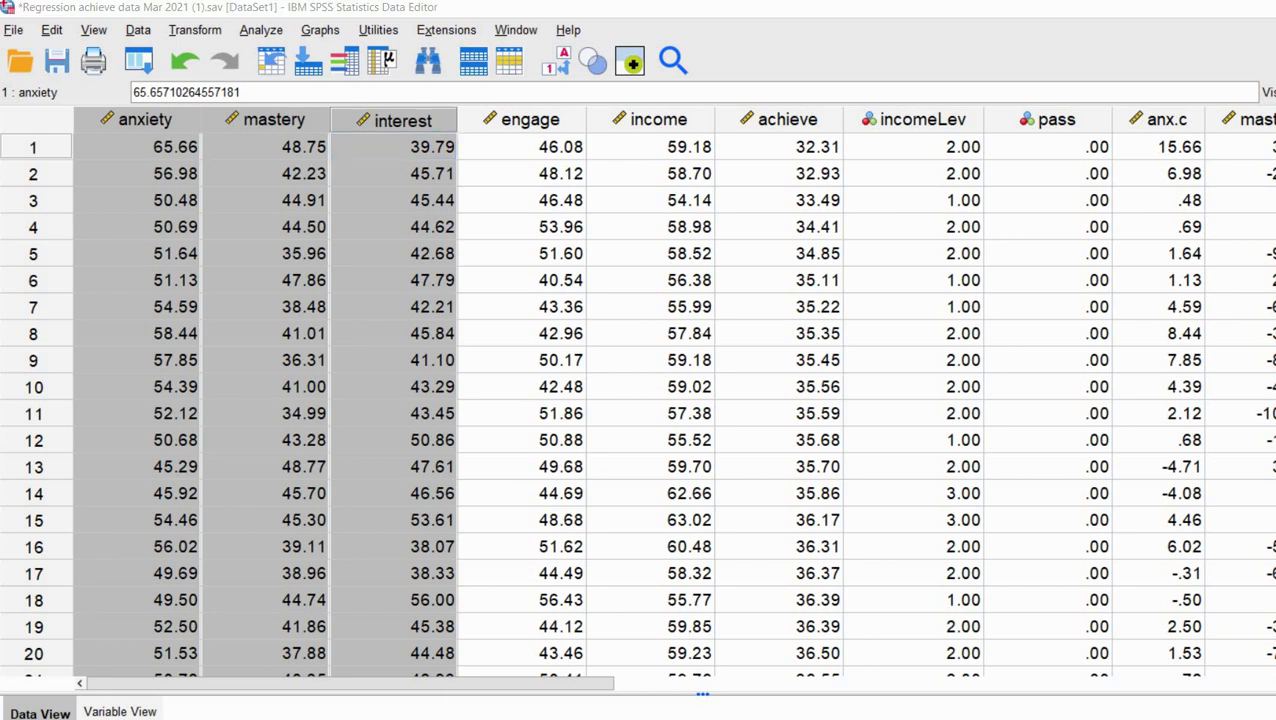
- Open the Binary Logistic regression setup and reset it to clear the previous model specification
left_click(786, 500)
left_click(261, 30)
mouse_move(427, 313)
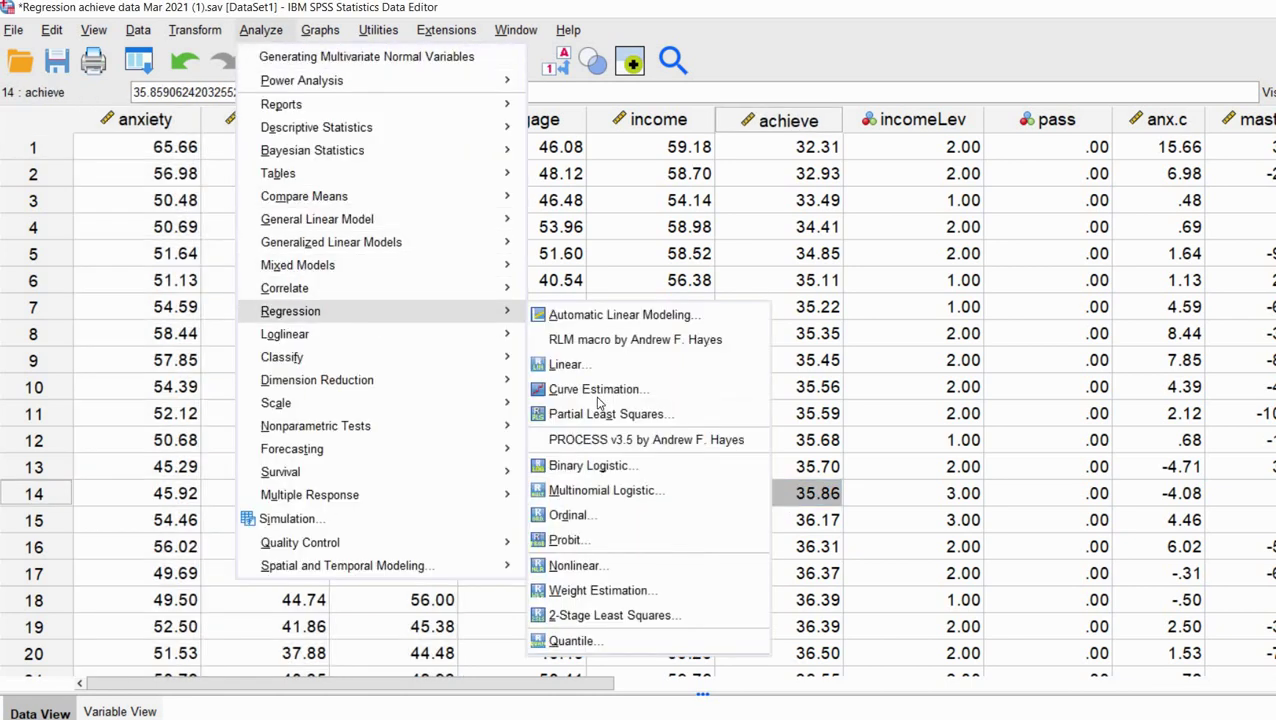
left_click(592, 466)
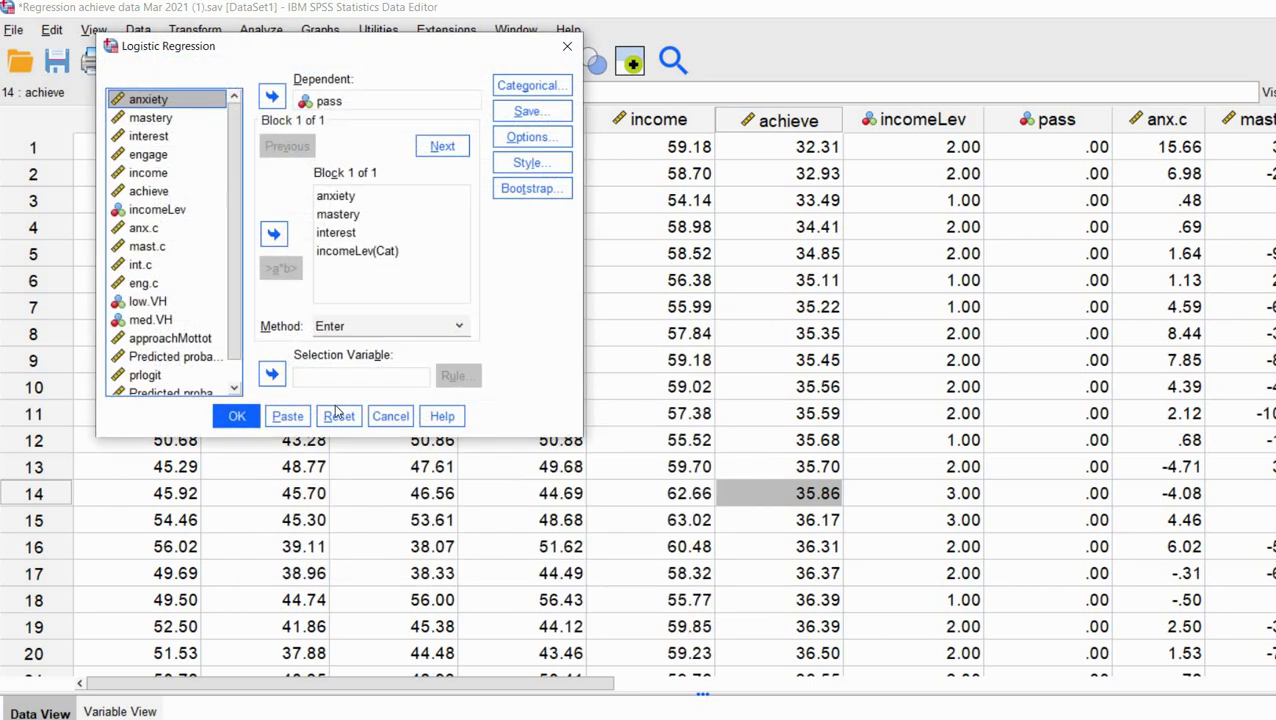
left_click(339, 416)
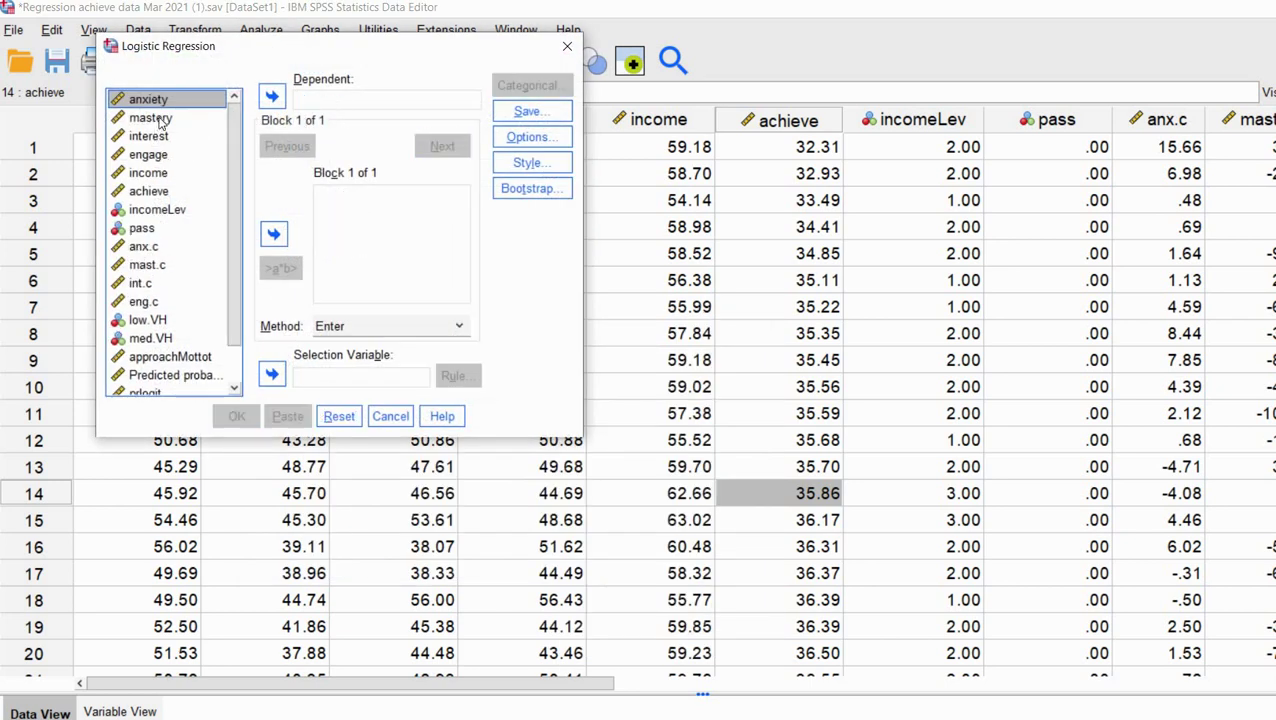
- Add anxiety, mastery and interest as predictors in Block 1 and assign pass as the dependent variable
key("shift+Down")
key("shift+Down")
left_click(273, 234)
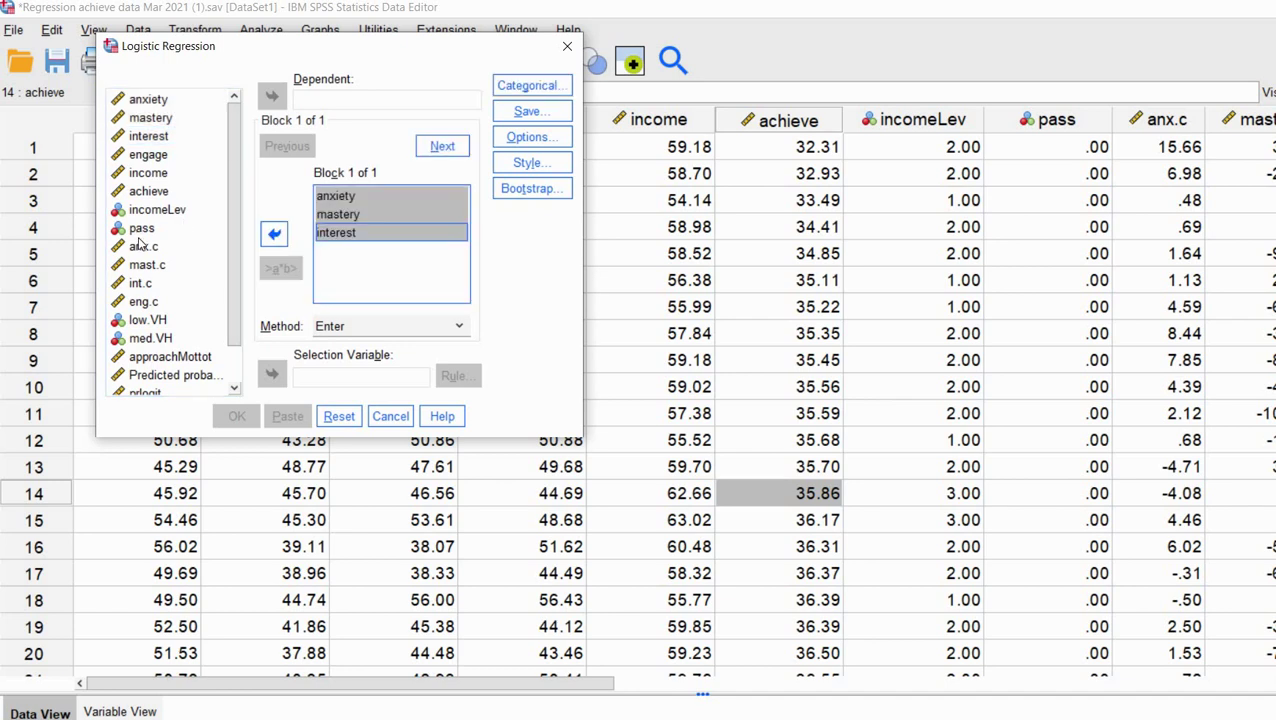
left_click(141, 230)
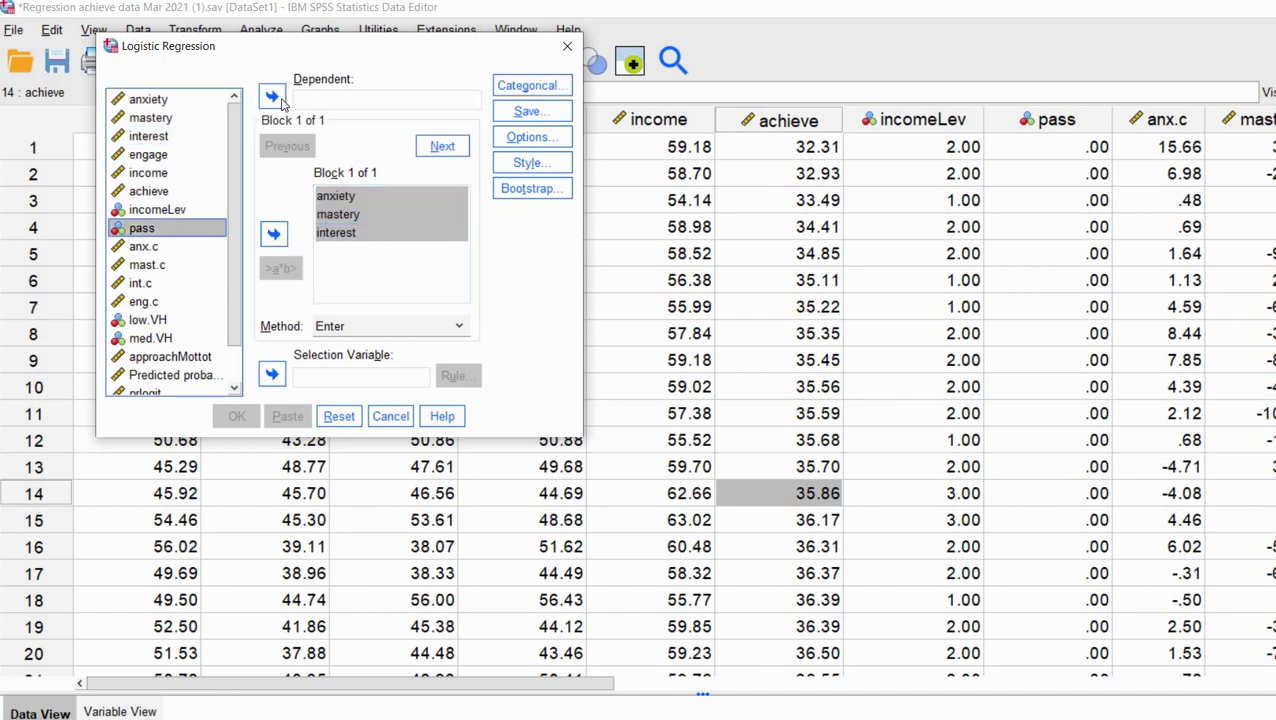
left_click(274, 98)
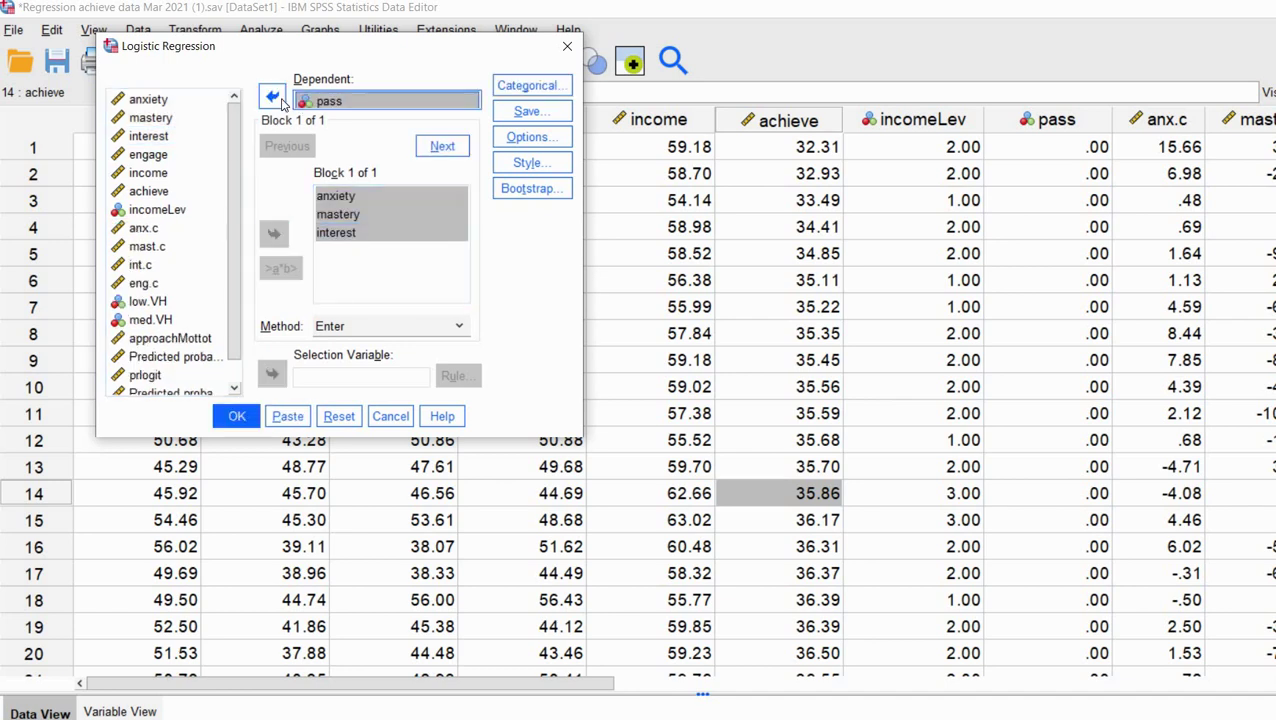
- Save the predicted probabilities as a new variable and run the logistic regression
left_click(523, 113)
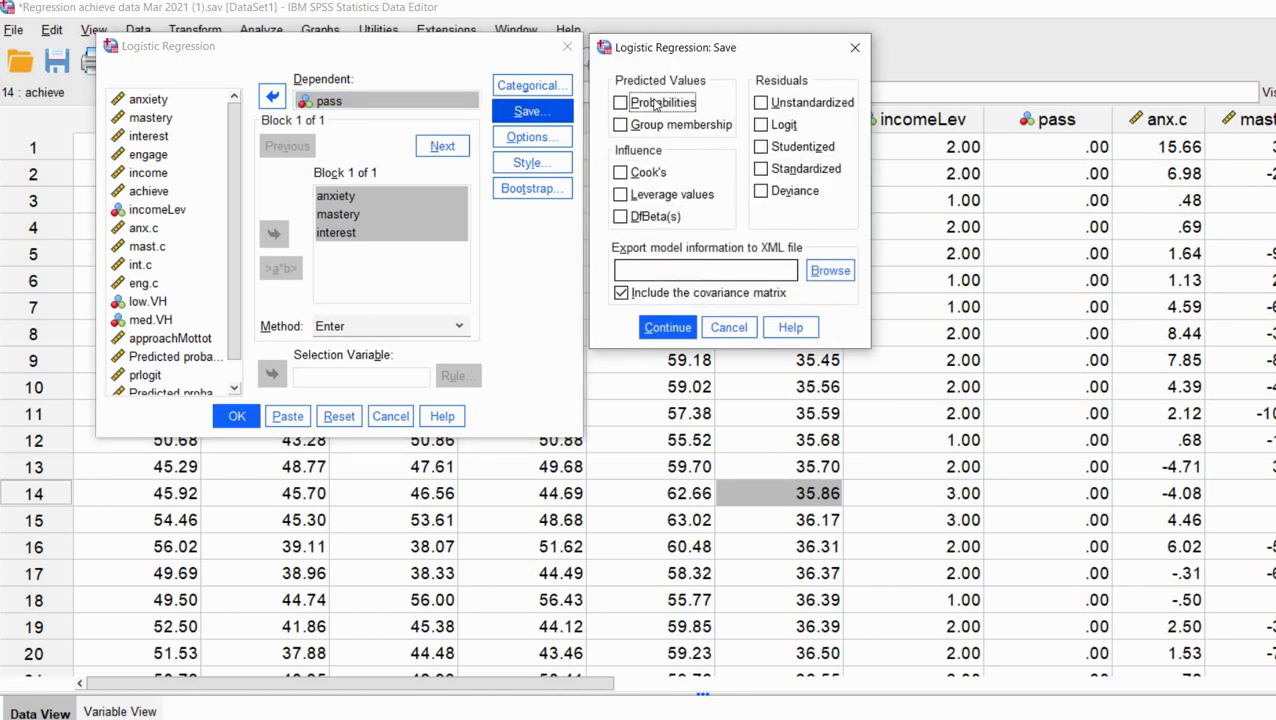
left_click(622, 108)
left_click(670, 328)
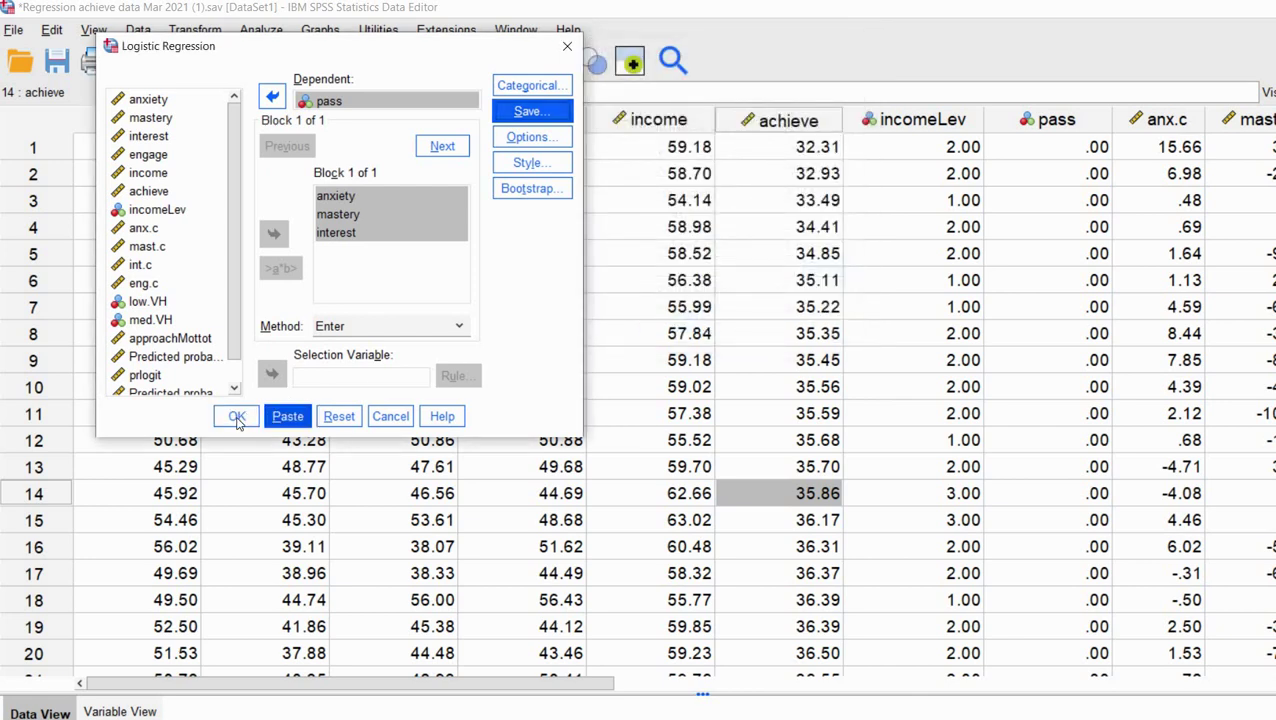
key("Return")
- Examine the B coefficients in the final Variables in the Equation table and match them to the b column of the Excel calculator
scroll(707, 340, "down", 15)
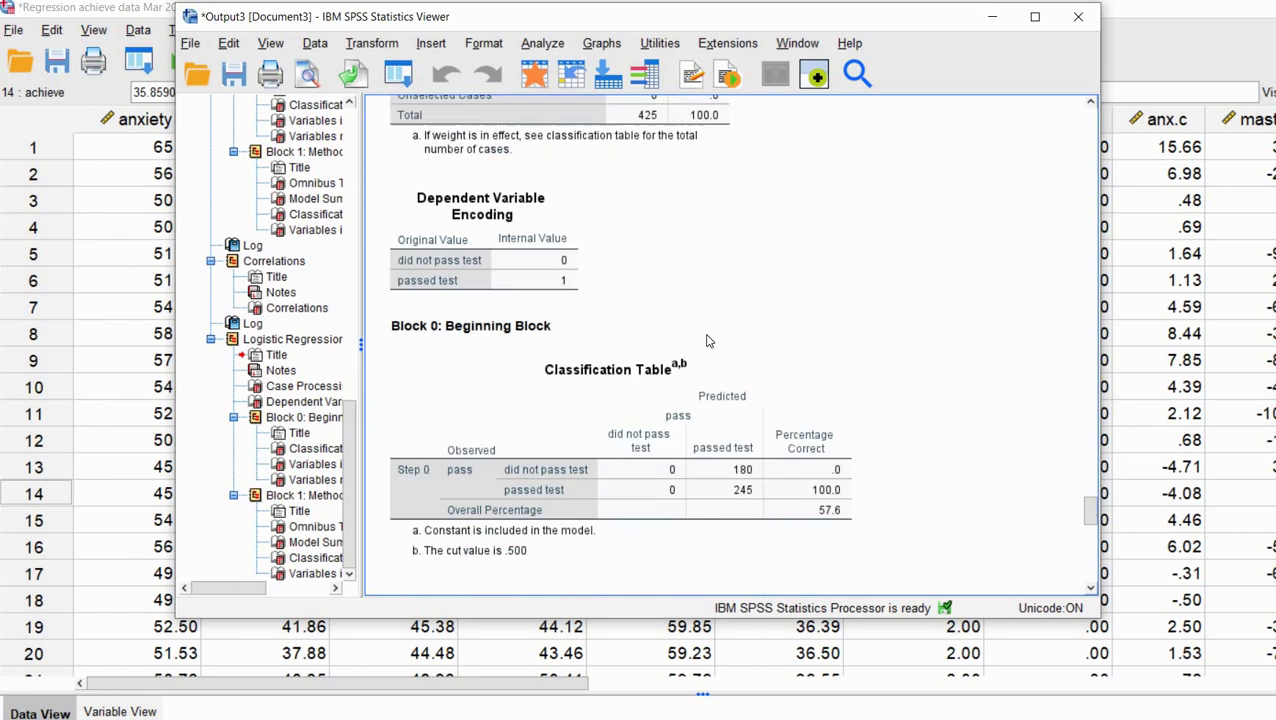
scroll(707, 340, "down", 10)
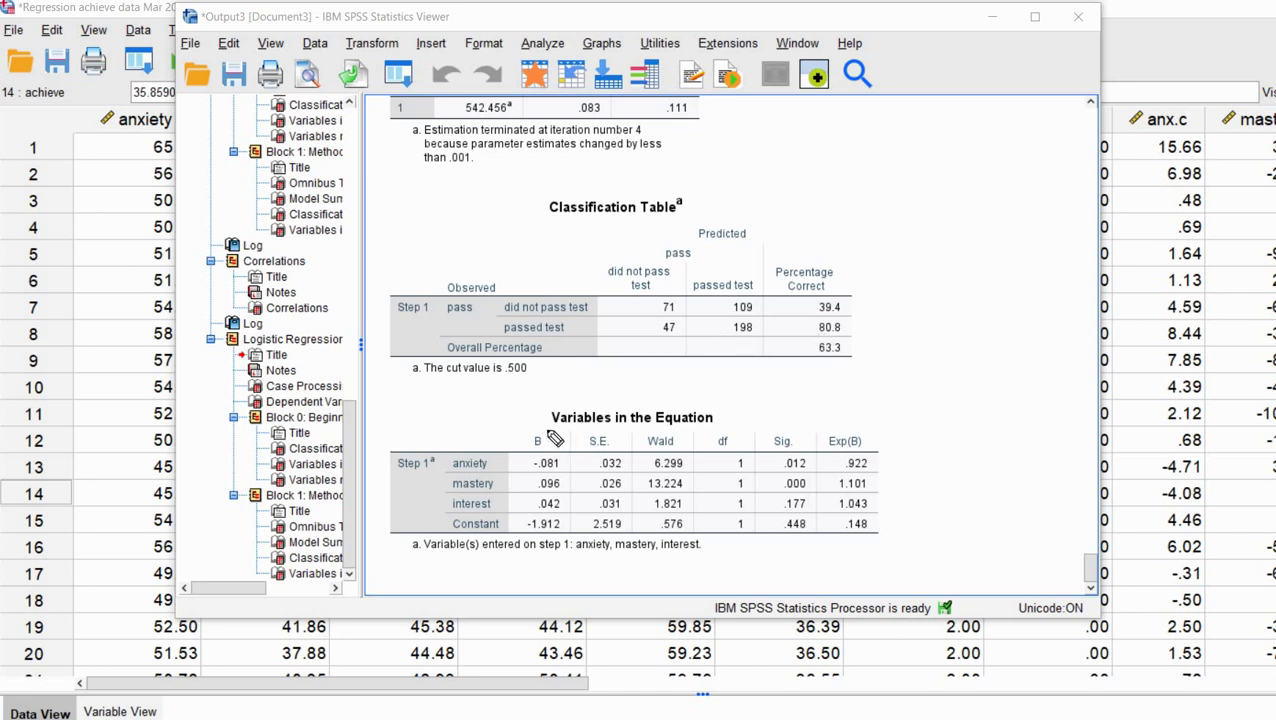
left_click_drag(549, 424, 572, 412)
mouse_move(536, 472)
left_mouse_down()
mouse_move(564, 471)
mouse_move(562, 511)
left_mouse_up()
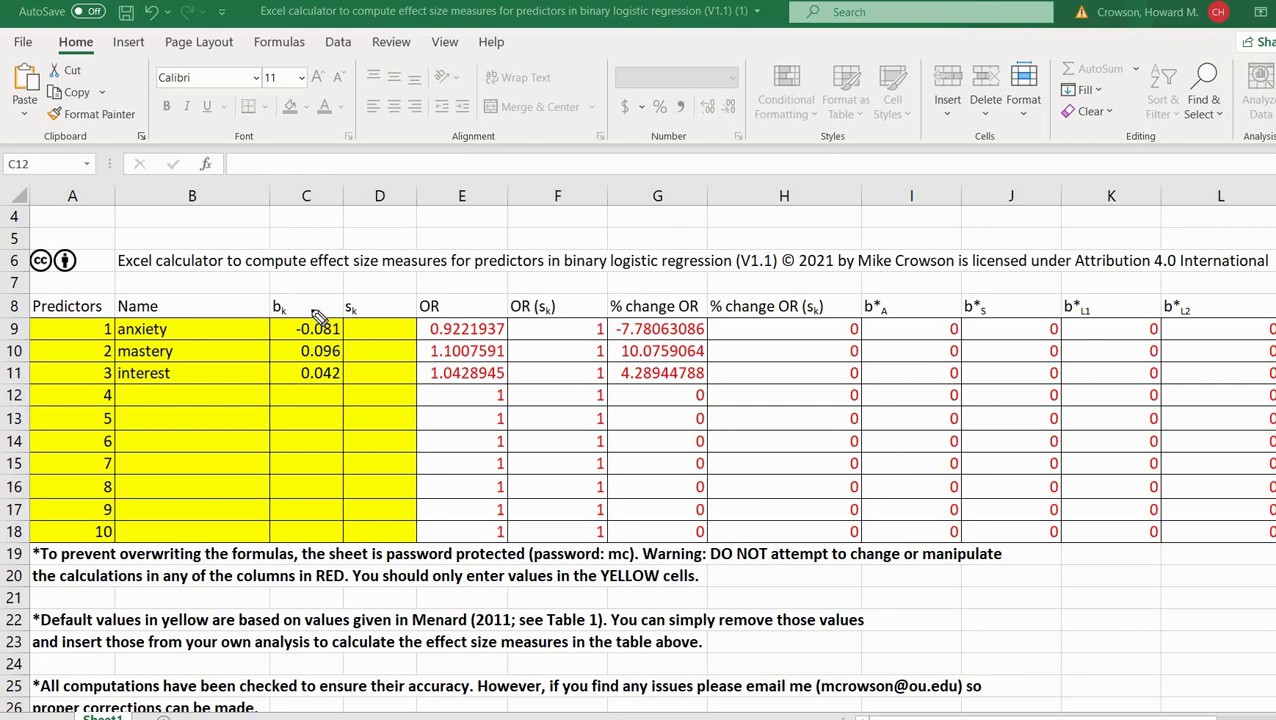
mouse_move(304, 297)
left_mouse_down()
mouse_move(310, 307)
mouse_move(326, 285)
left_mouse_up()
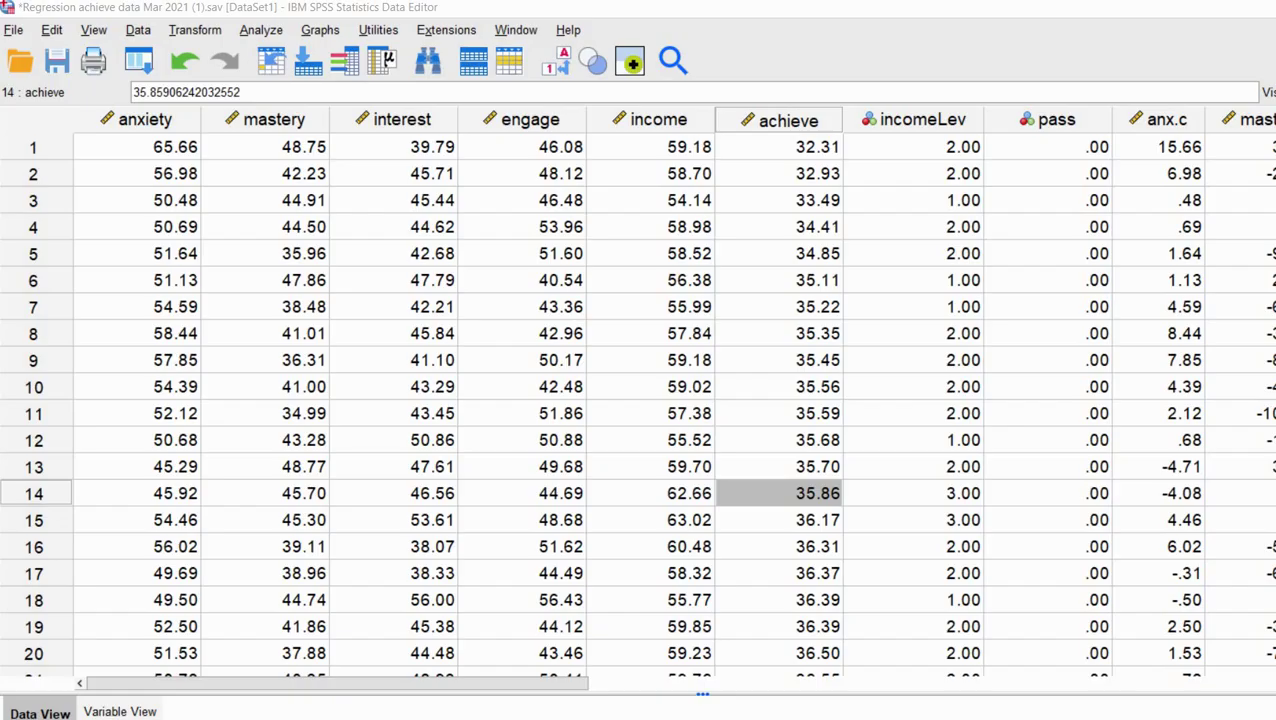
- Switch to the SPSS Data Editor and inspect the saved PRE_1 predicted probability column at the end of the dataset
left_click_drag(314, 682, 1022, 704)
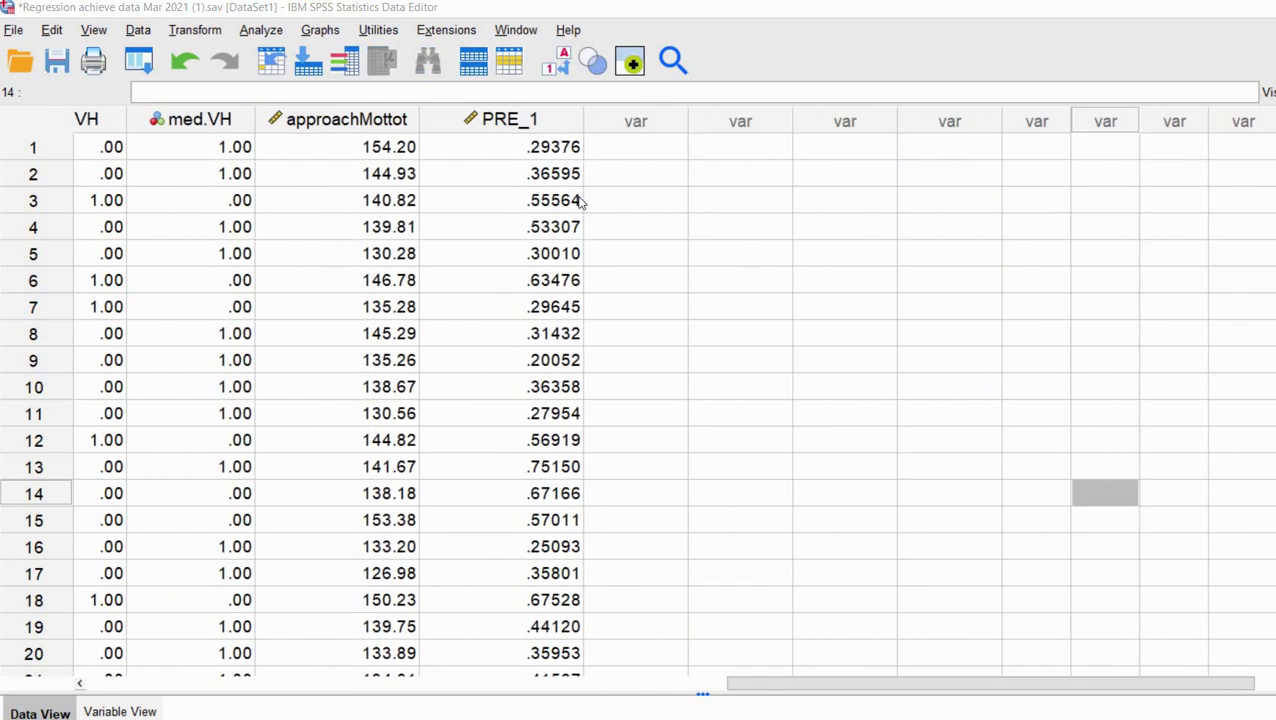
left_click(523, 112)
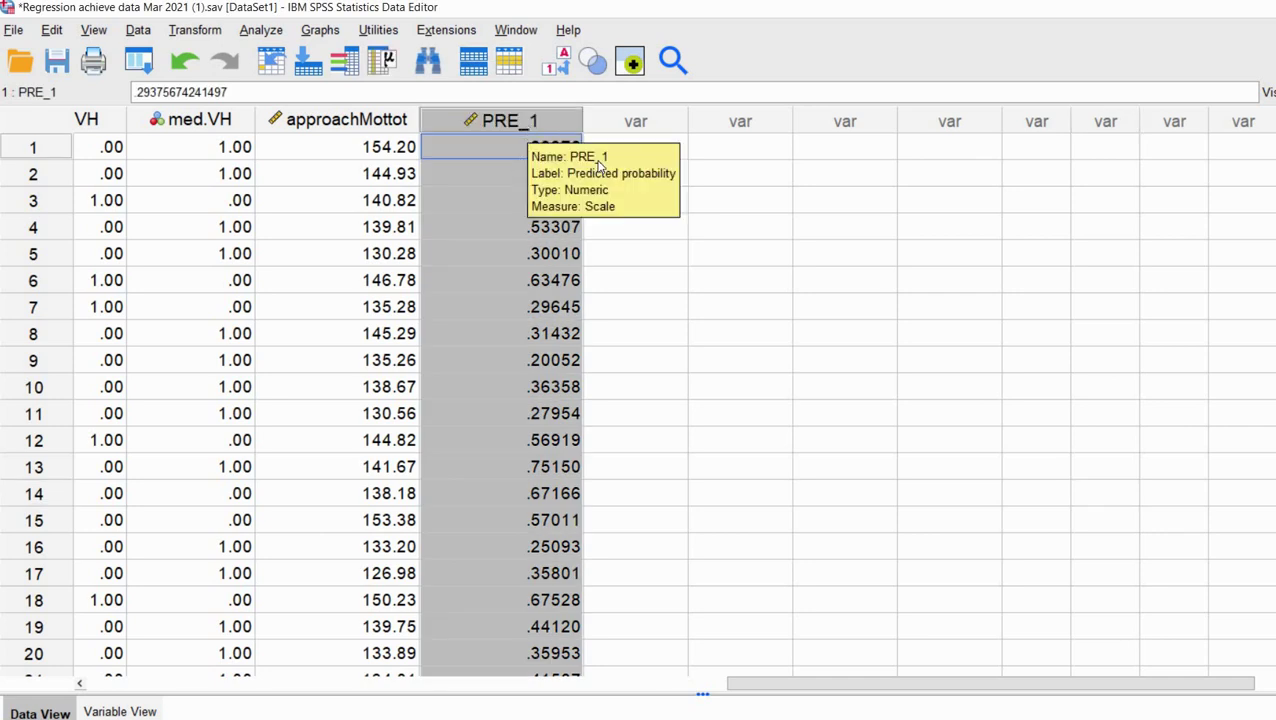
left_click(497, 156)
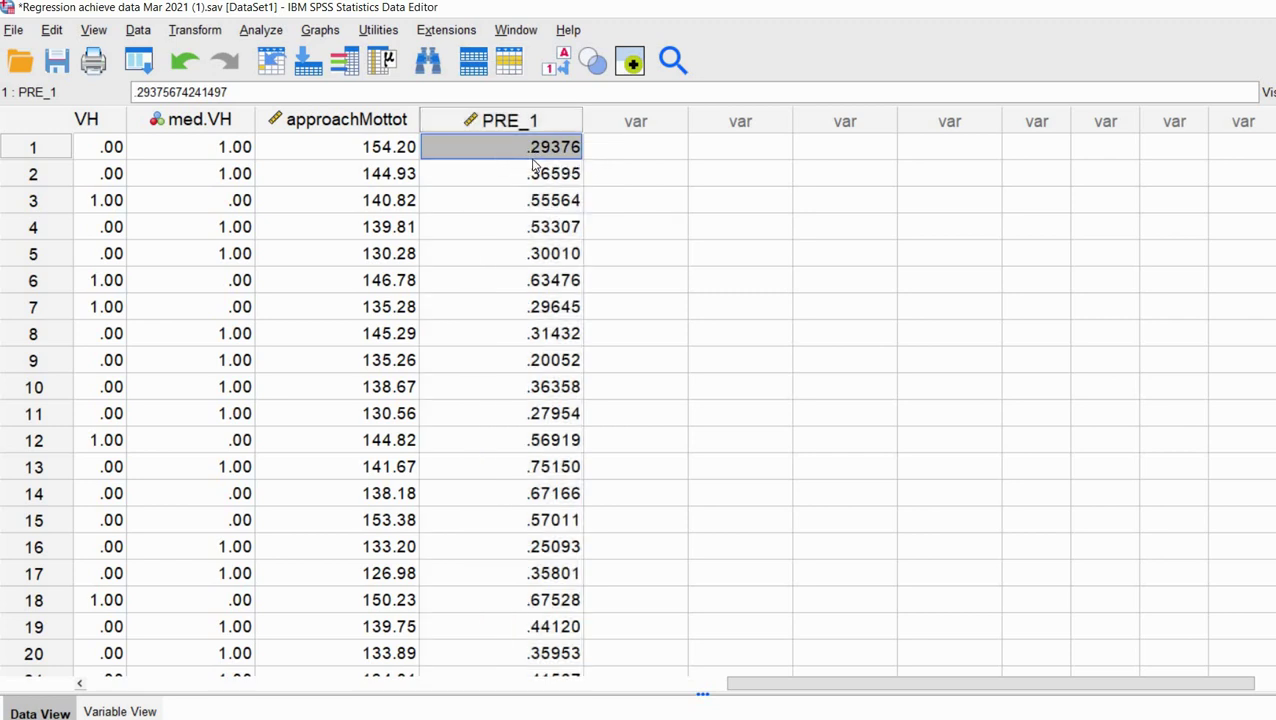
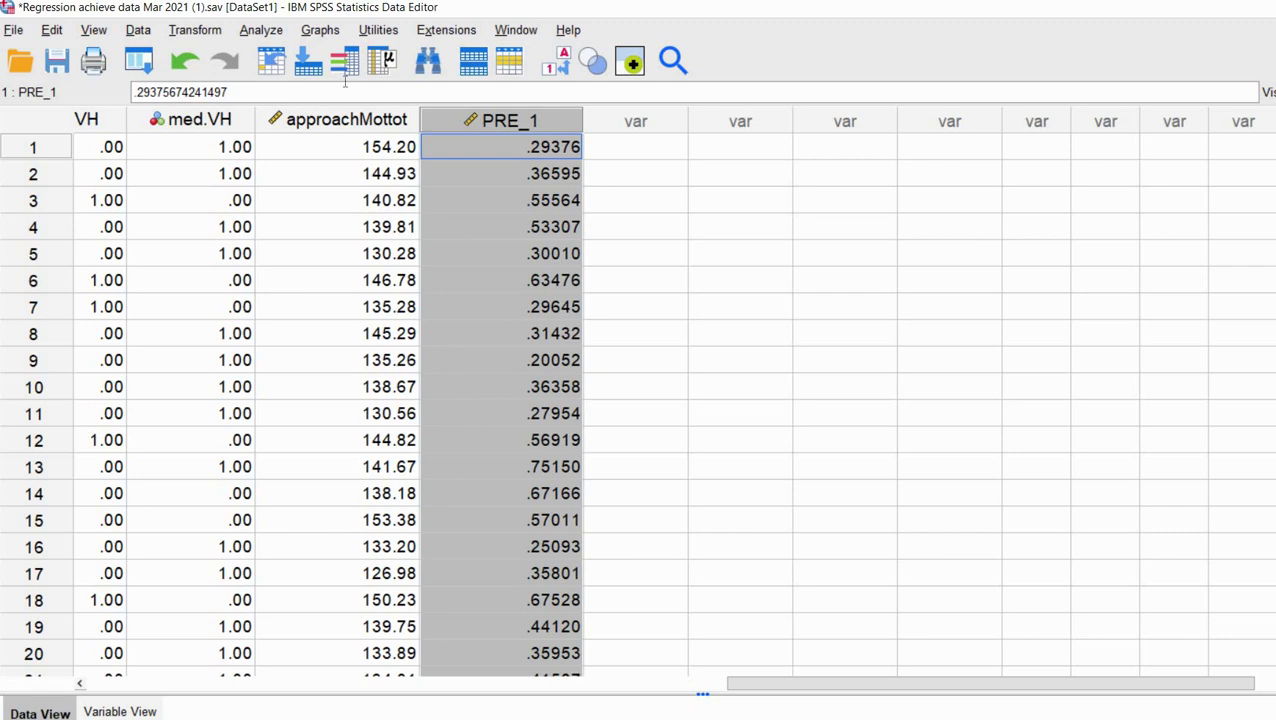
- Open the Compute Variable setup, clear its previous specification and name the target variable prlogits
left_click(197, 30)
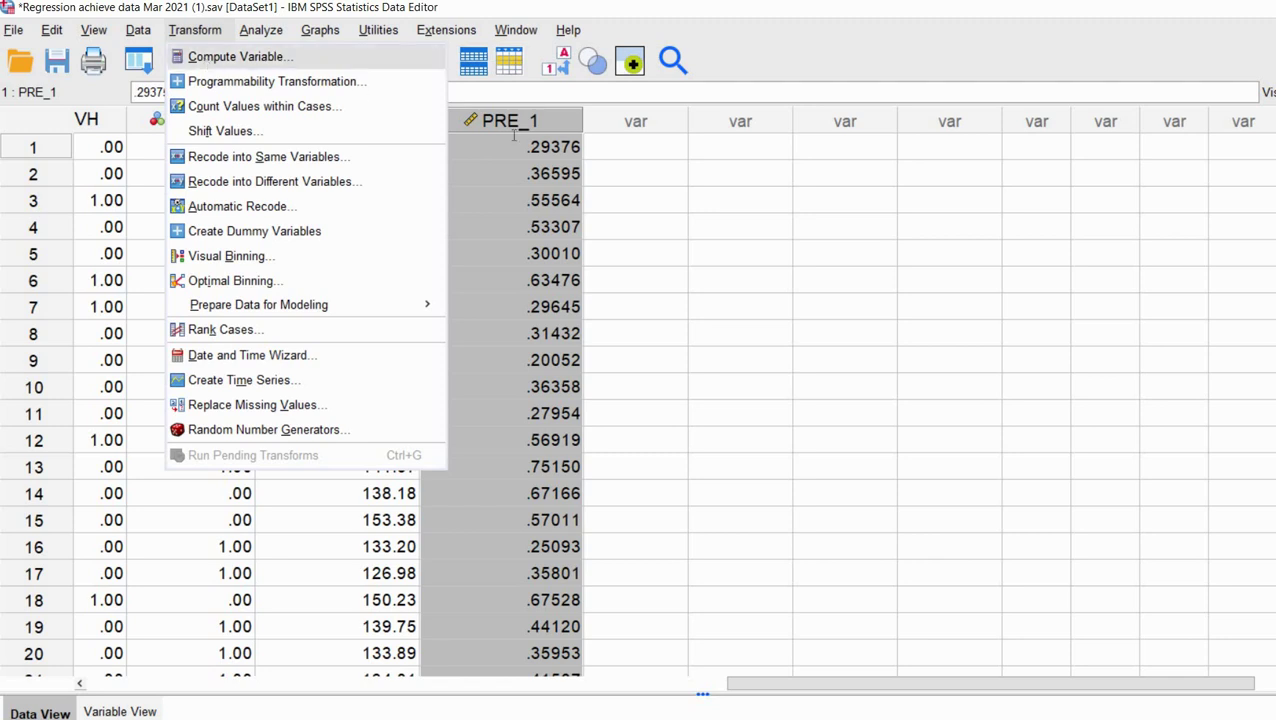
left_click(205, 57)
left_click(494, 535)
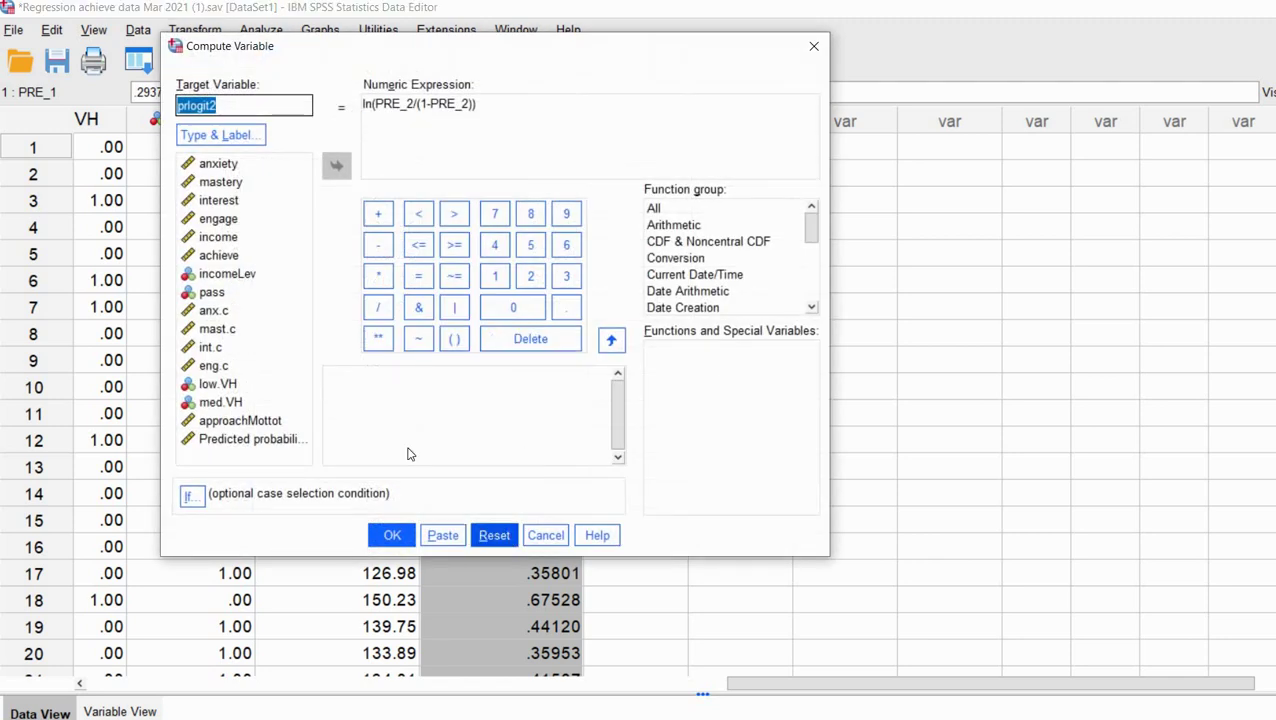
left_click(260, 102)
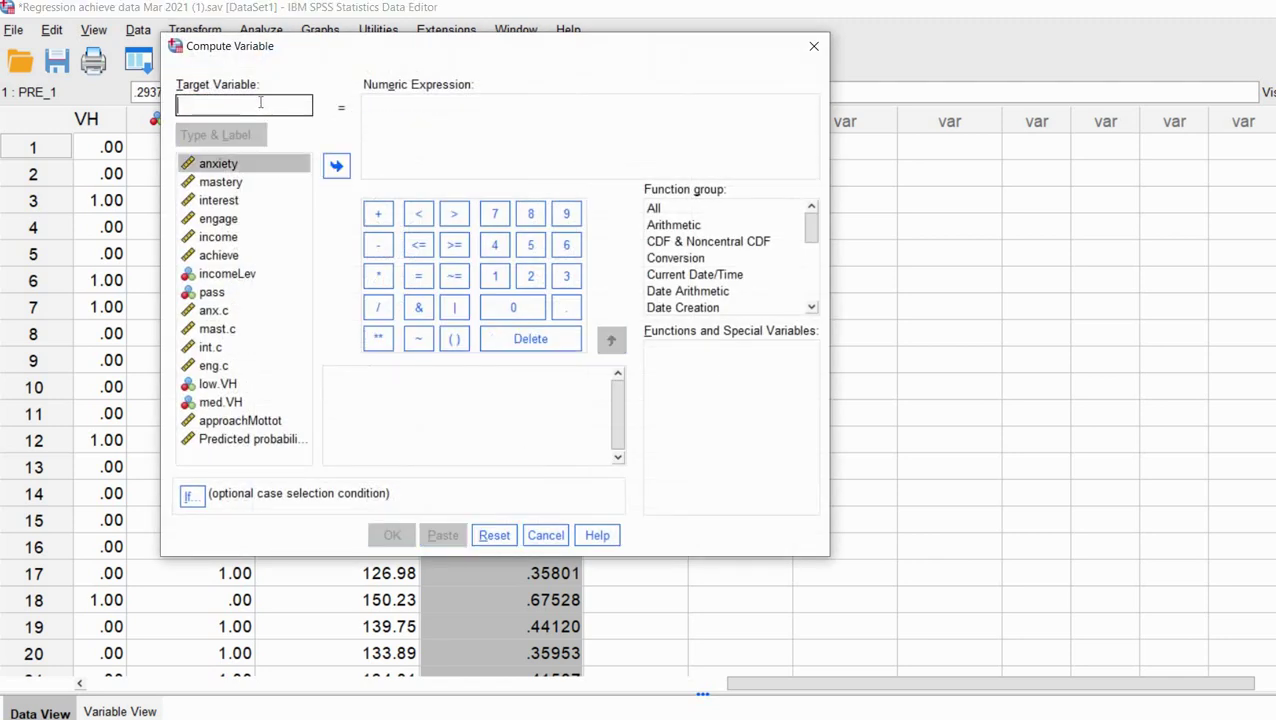
type("pre")
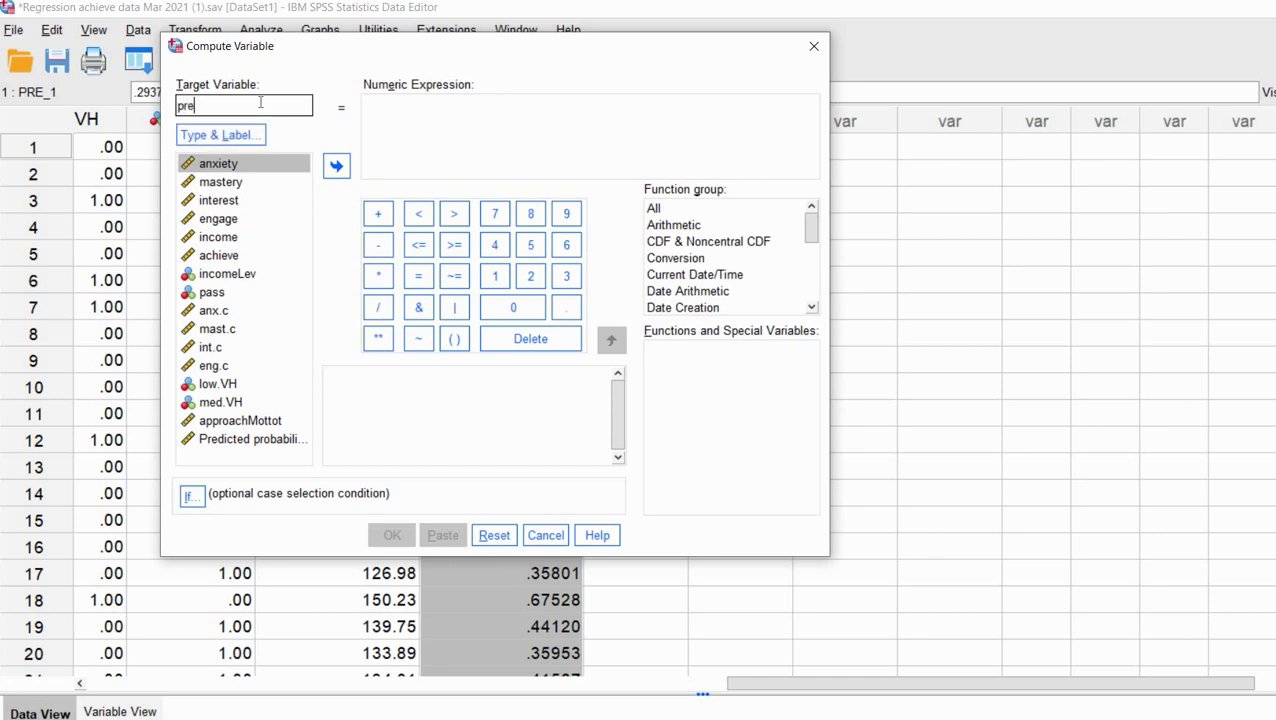
key("BackSpace")
type("logits")
left_click_drag(340, 55, 500, 175)
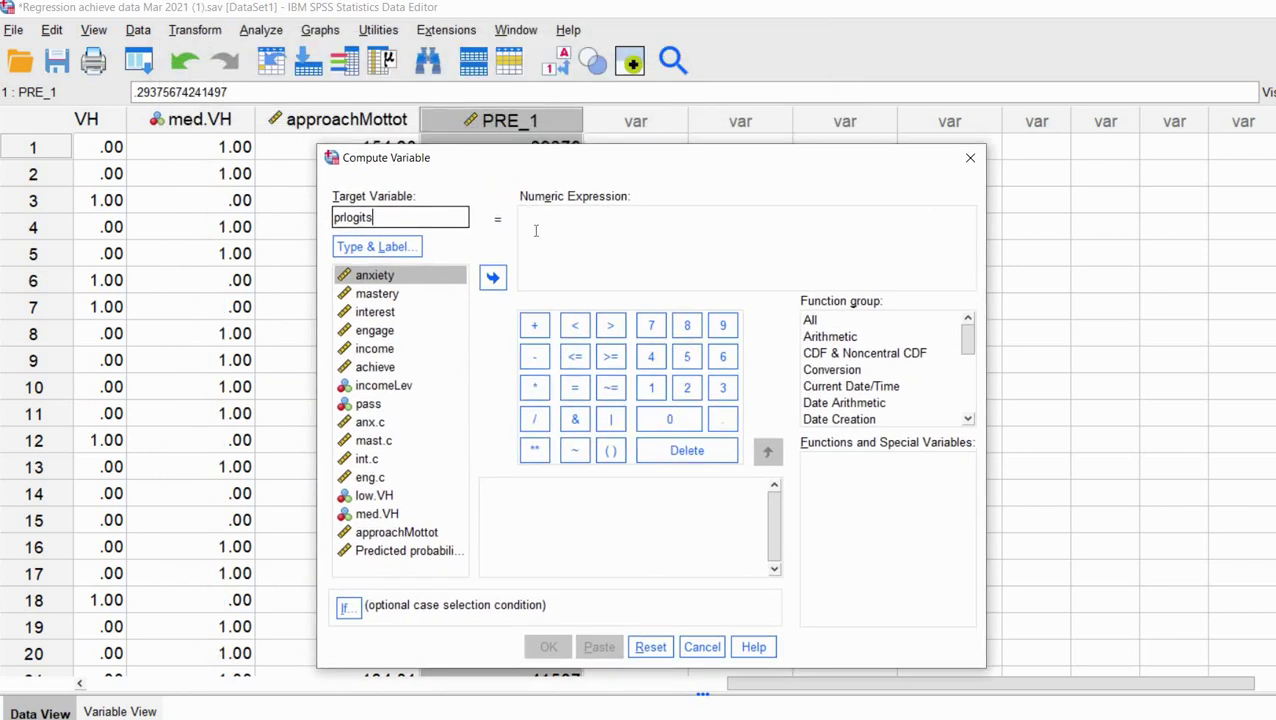
- Enter ln(PRE_1/(1-PRE_1)) as the numeric expression for prlogits
left_click(572, 240)
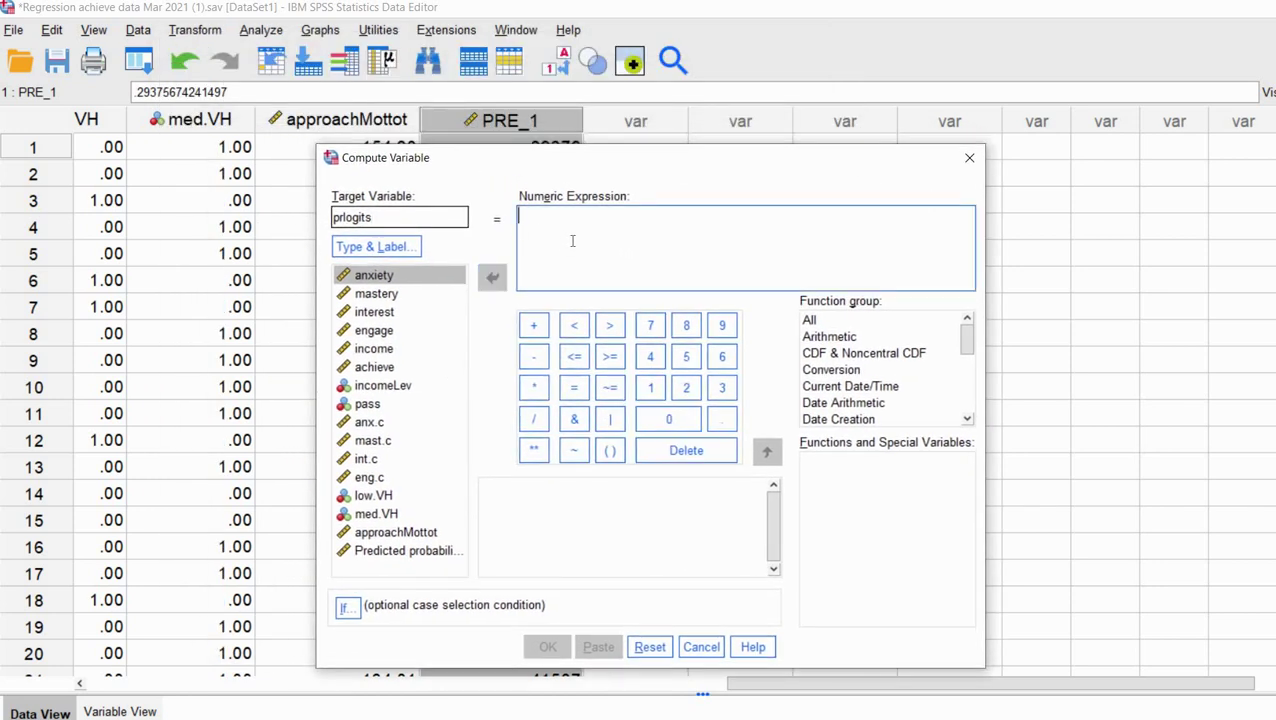
type("ln")
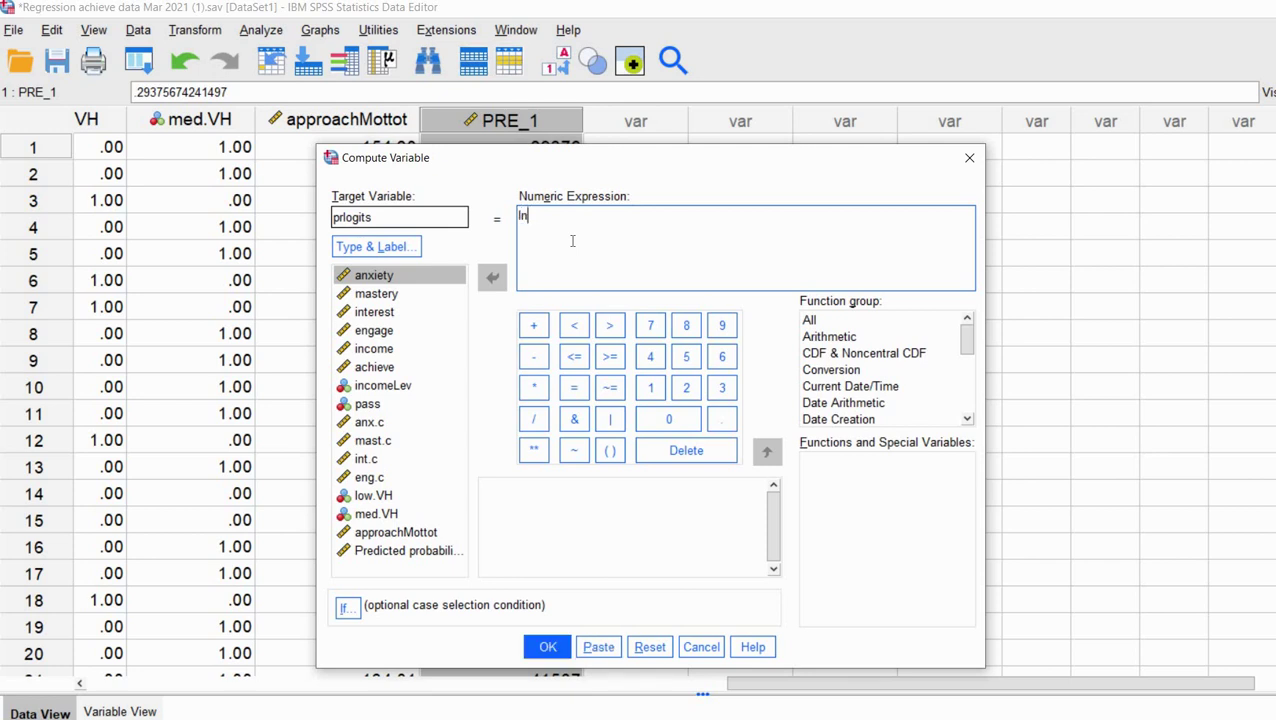
type("(")
double_click(409, 552)
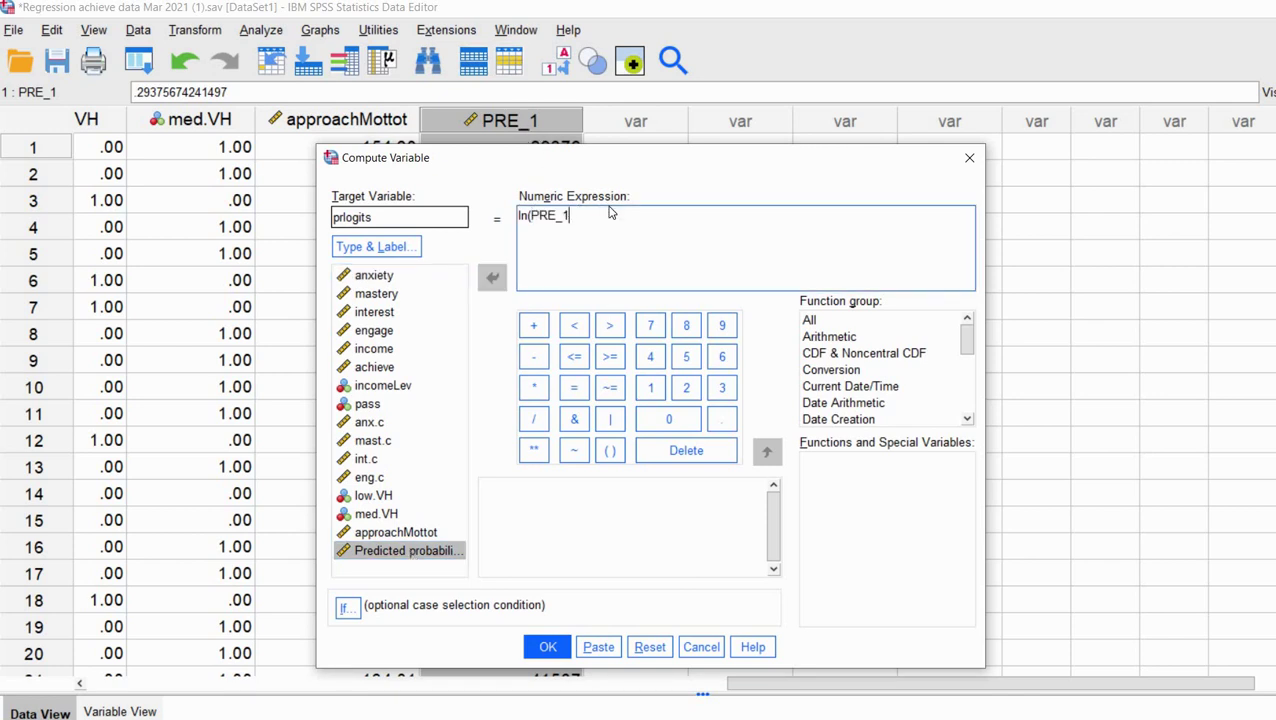
type("/(1-")
double_click(405, 551)
type(")")
left_click_drag(628, 216, 575, 216)
left_click(651, 216)
type(")")
- Review the parts of the logit expression: the predicted probability, its ratio to one minus itself, and the natural log
key("shift+Left")
key("shift+Left")
key("shift+Left")
key("shift+Left")
key("shift+Left")
key("shift+Left")
key("shift+Left")
key("shift+Left")
key("shift+Left")
key("shift+Left")
key("shift+Left")
key("shift+Left")
key("shift+Left")
key("shift+Left")
key("shift+Left")
key("shift+Left")
key("shift+Left")
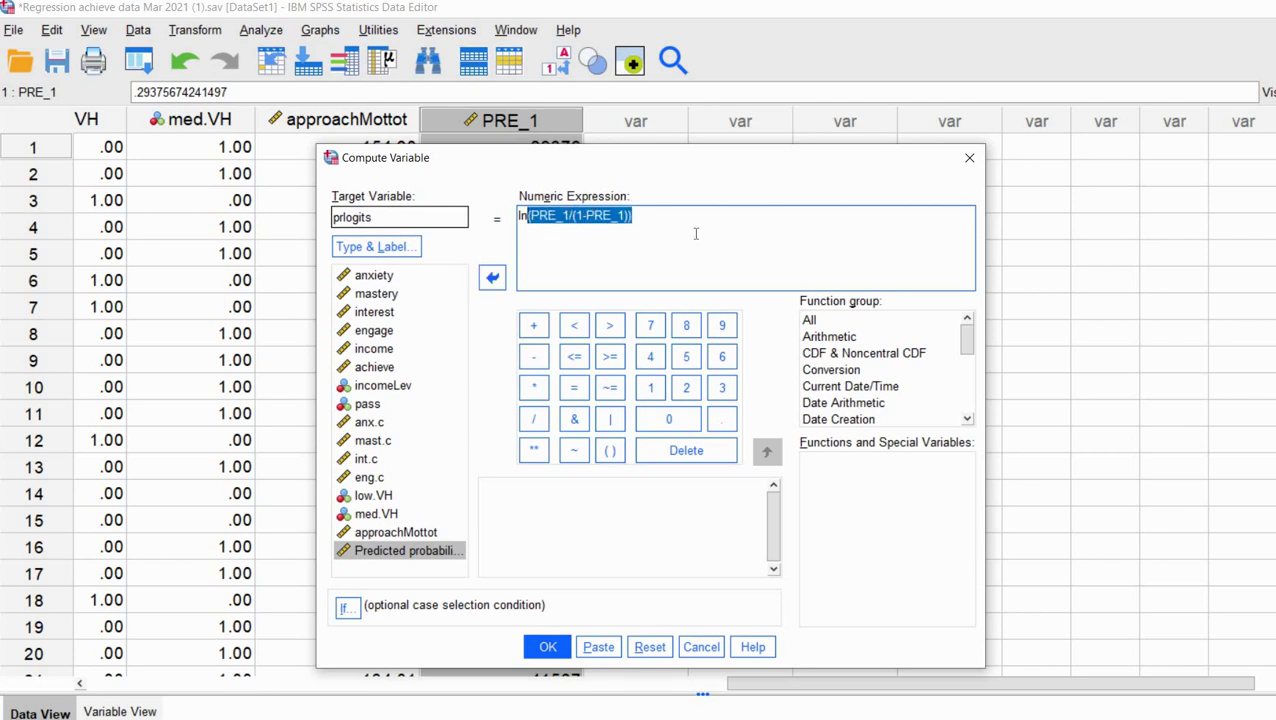
left_click(696, 232)
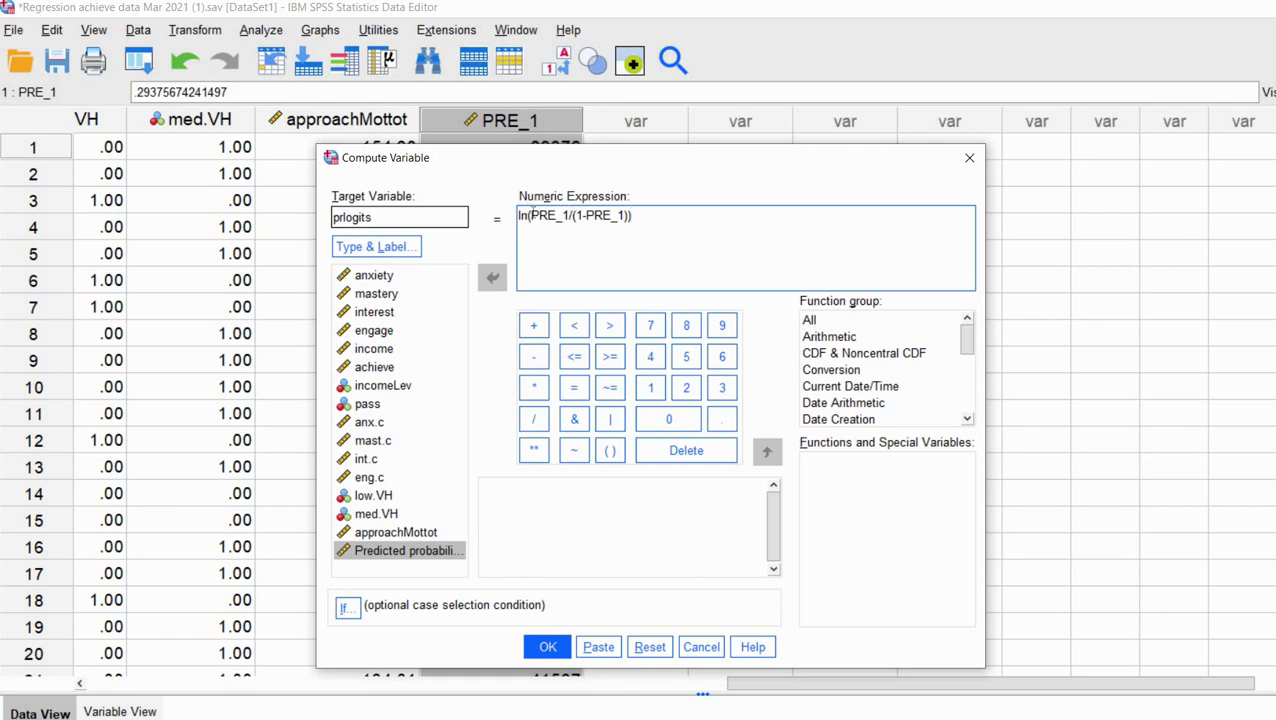
left_click_drag(531, 214, 568, 215)
left_click_drag(568, 215, 626, 215)
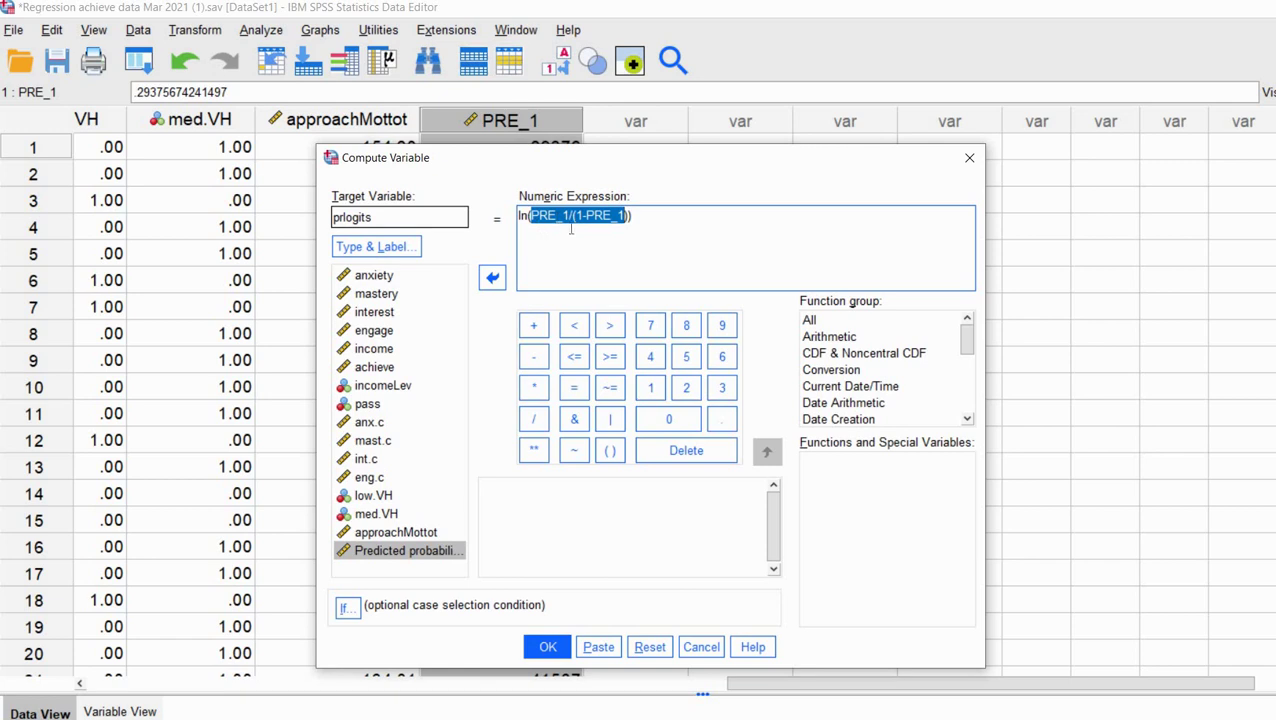
left_click(636, 219)
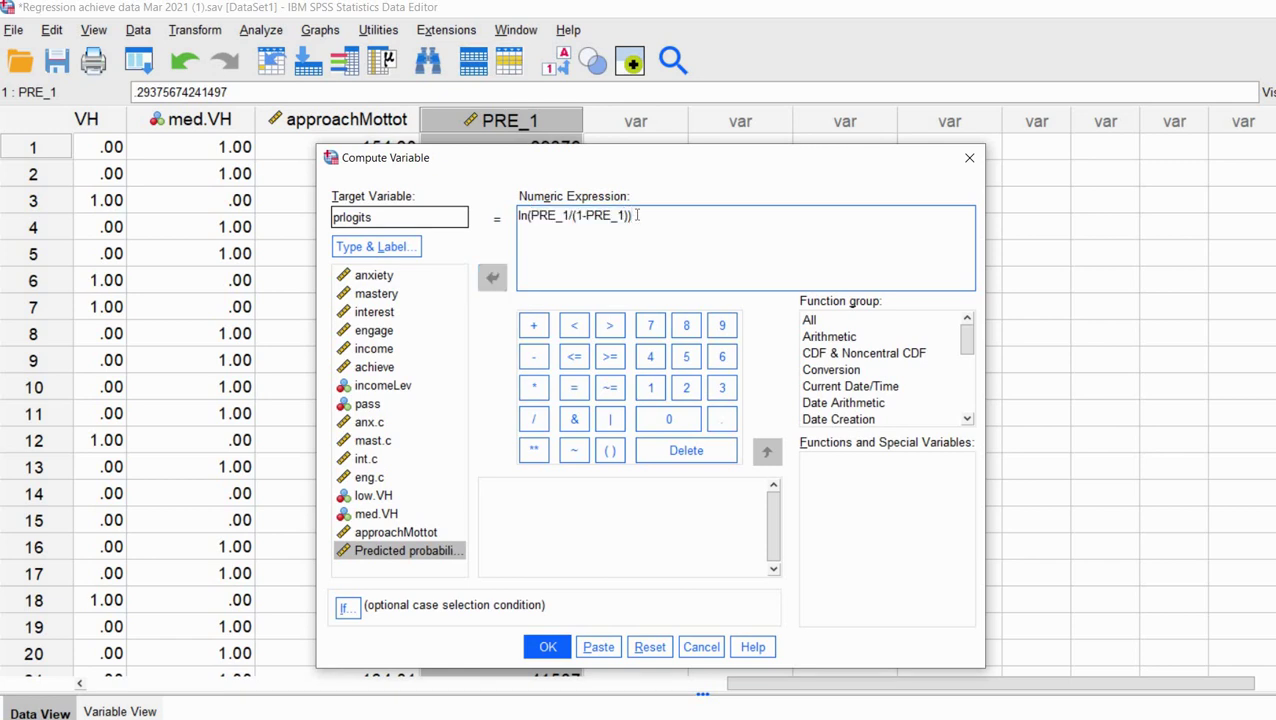
left_click_drag(632, 215, 517, 215)
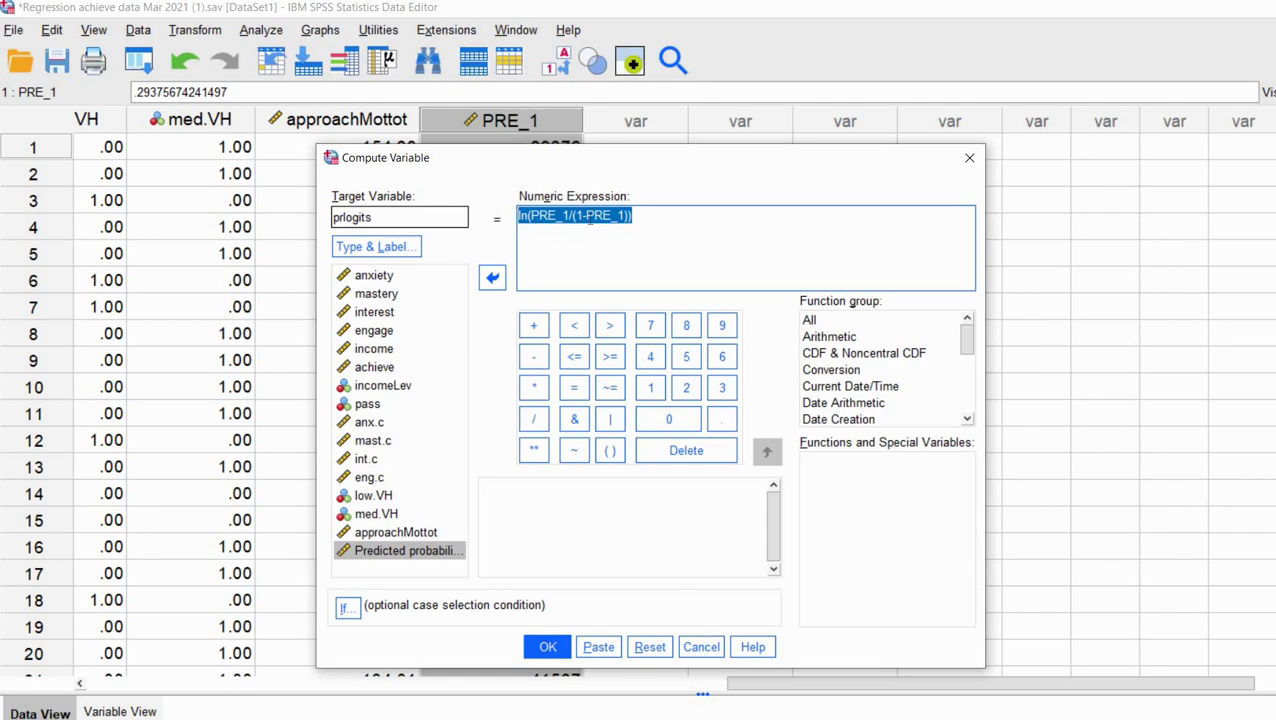
left_click(638, 219)
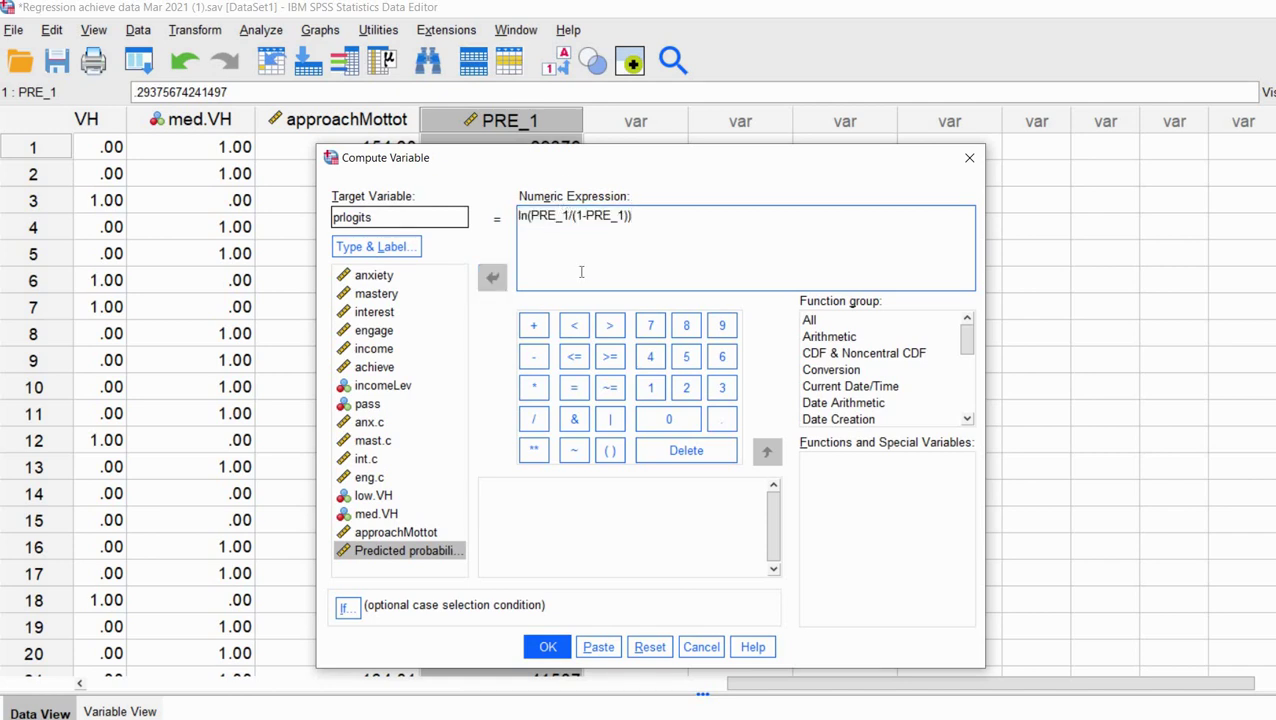
- Compute the prlogits variable and inspect its column beside PRE_1 in the dataset
left_click(546, 646)
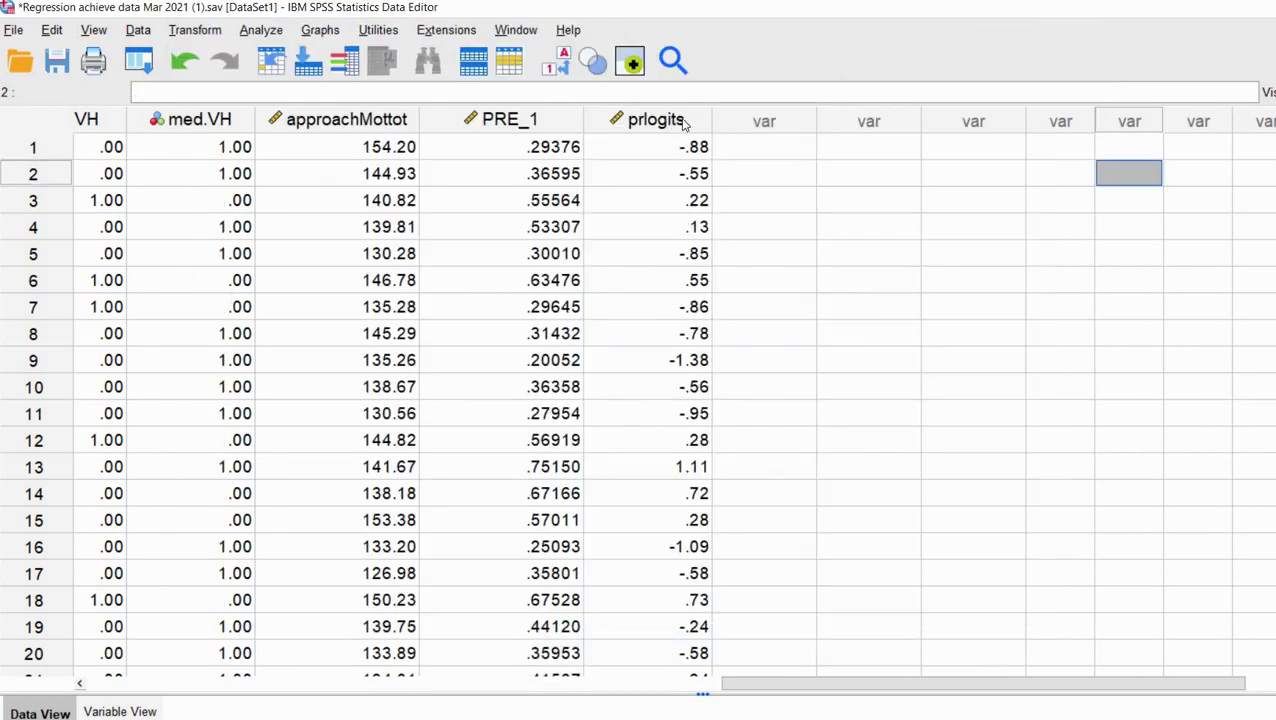
left_click(675, 121)
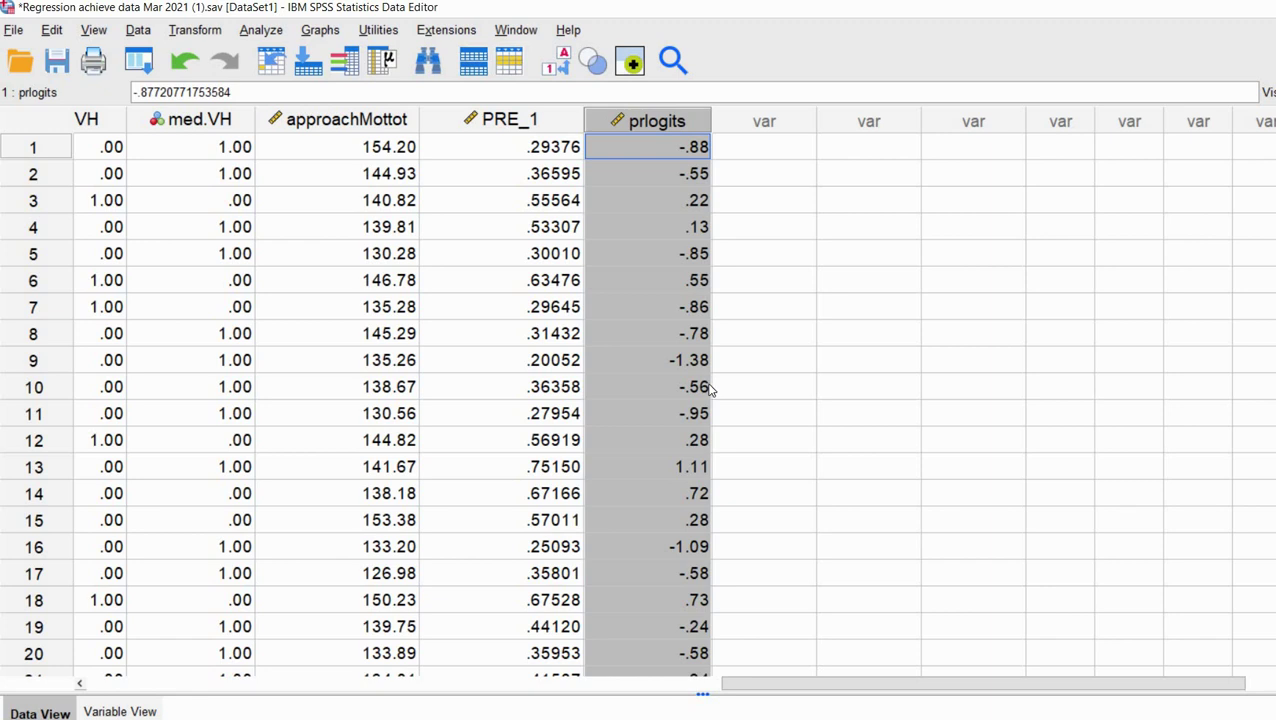
left_click(509, 125)
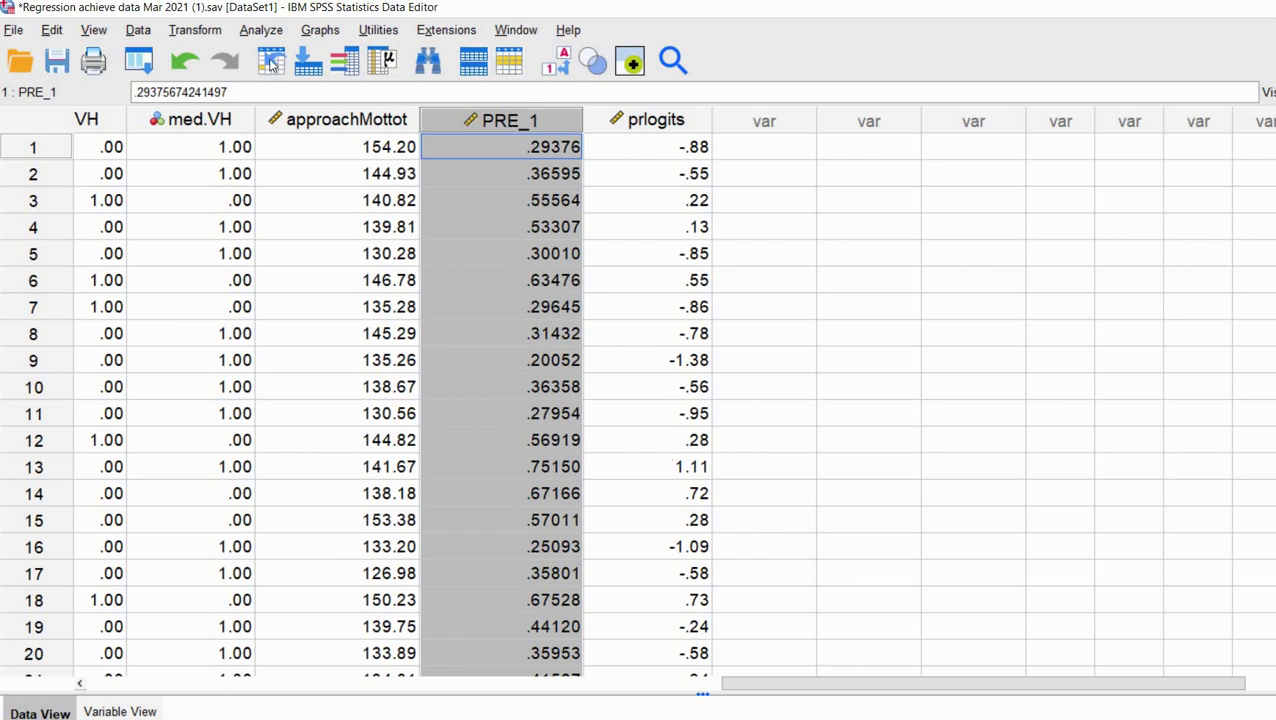
- Reset the Bivariate Correlations setup and add pass and Predicted probability as the variables to correlate
left_click(262, 30)
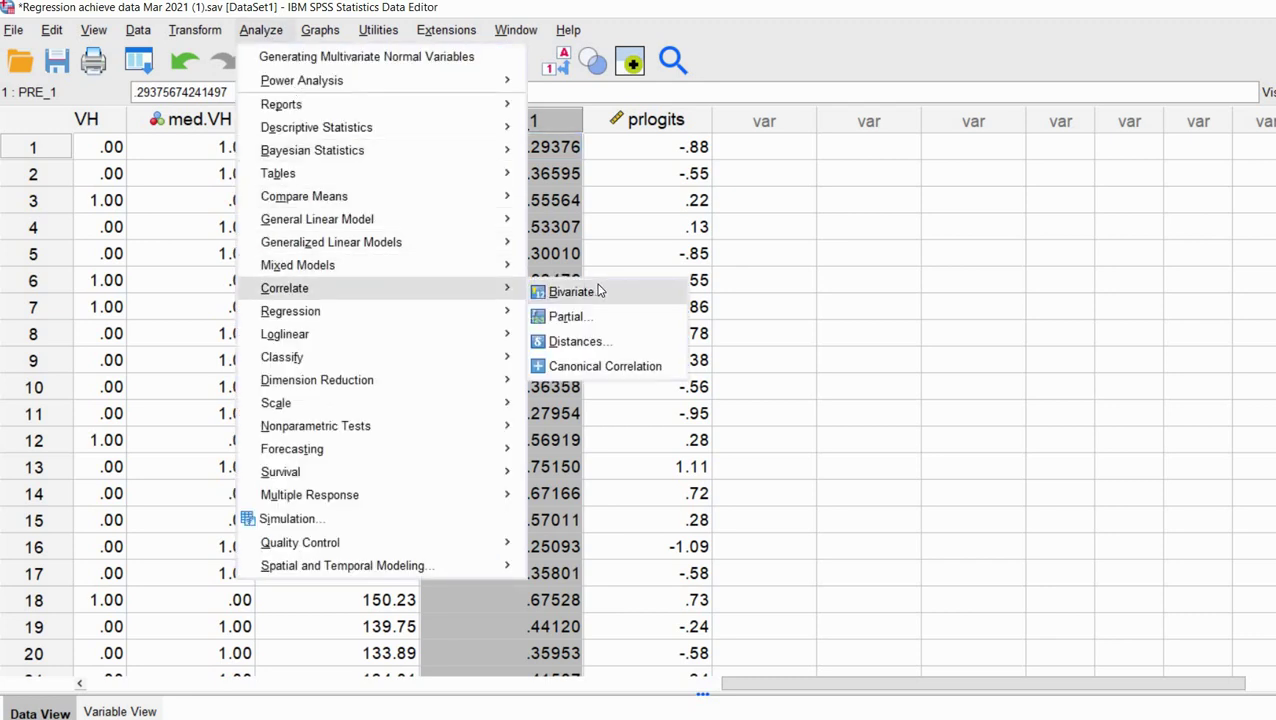
left_click(592, 288)
left_click(700, 540)
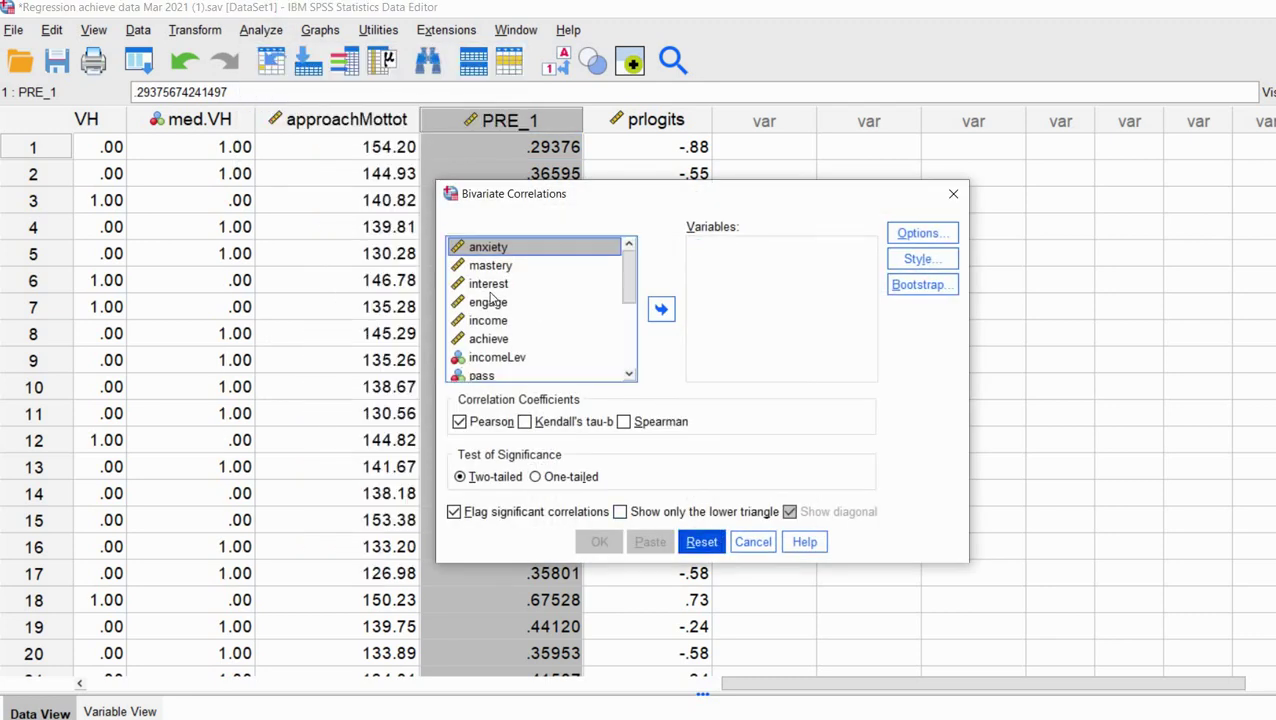
key("p")
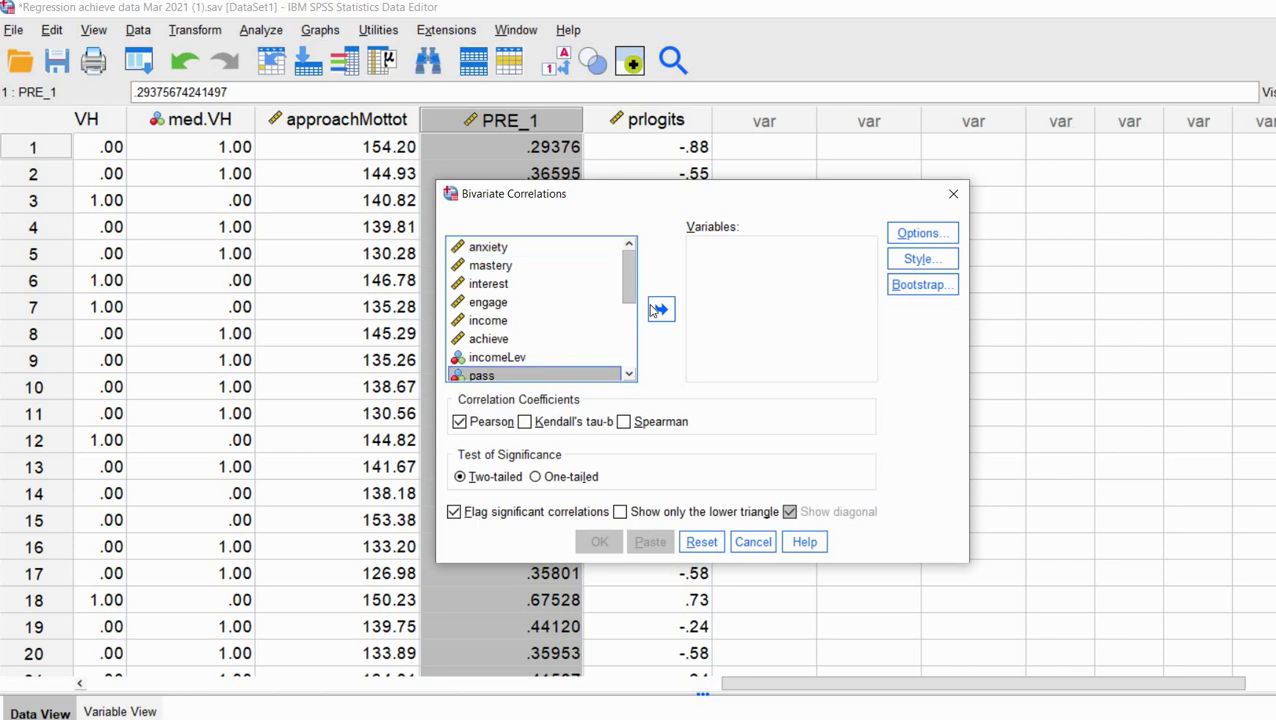
left_click(660, 310)
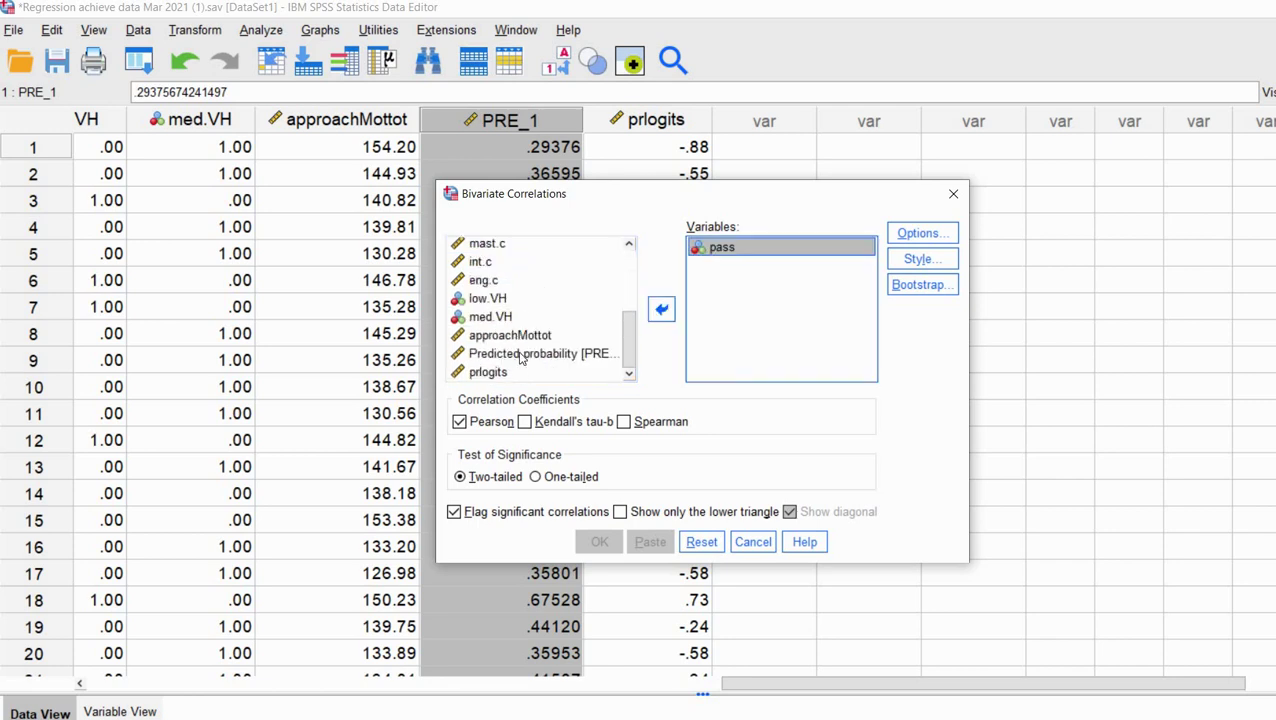
left_click(545, 353)
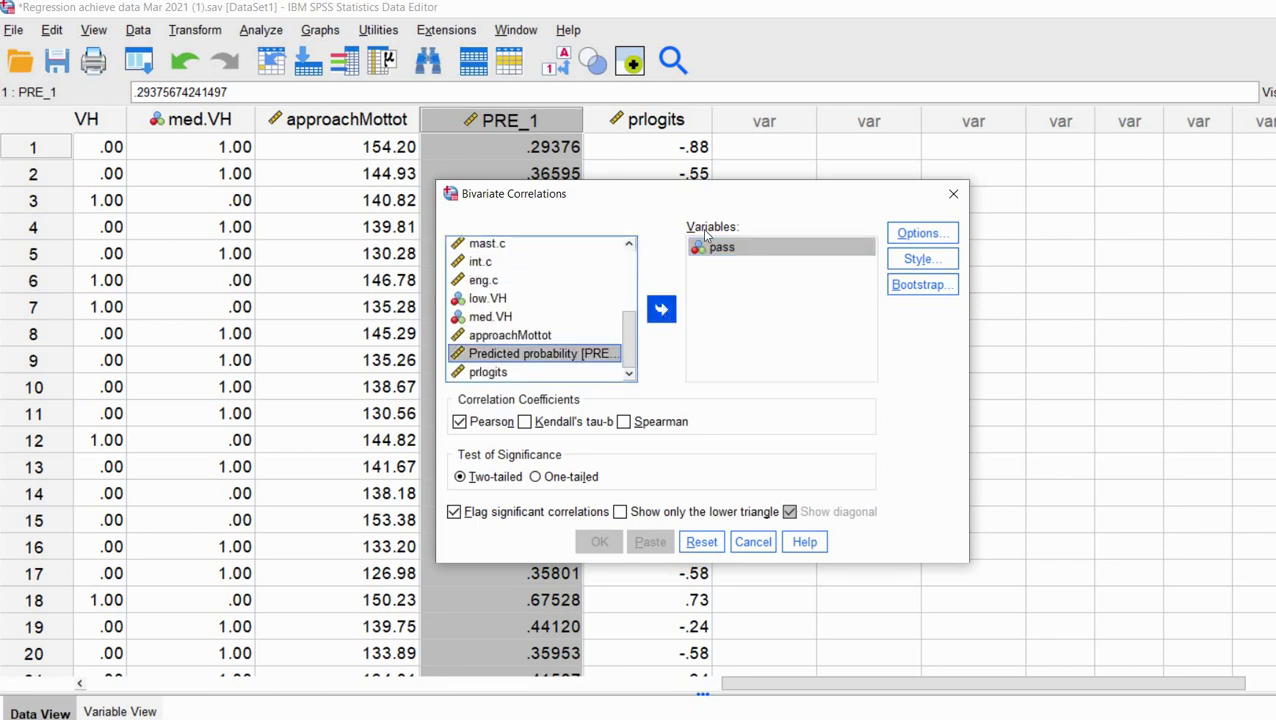
left_click(661, 310)
- Run the correlation and examine the Pearson coefficient between pass and predicted probability in the output
left_click(600, 543)
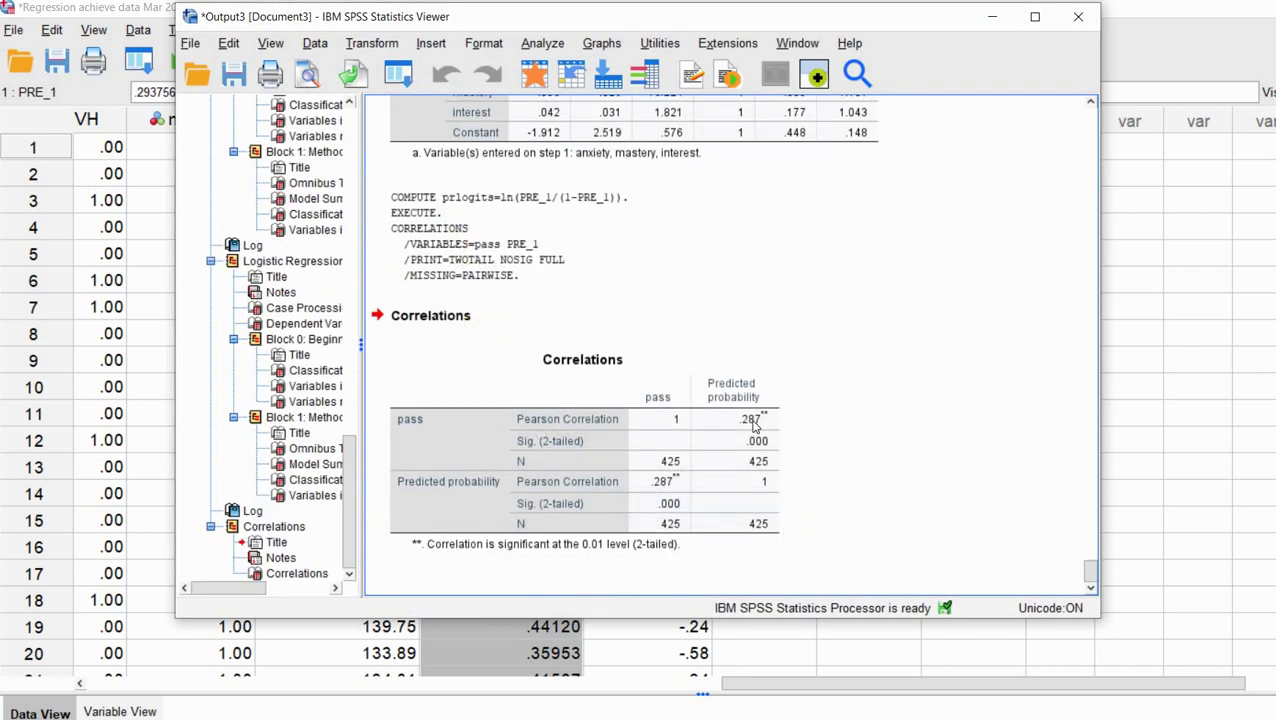
left_click(752, 421)
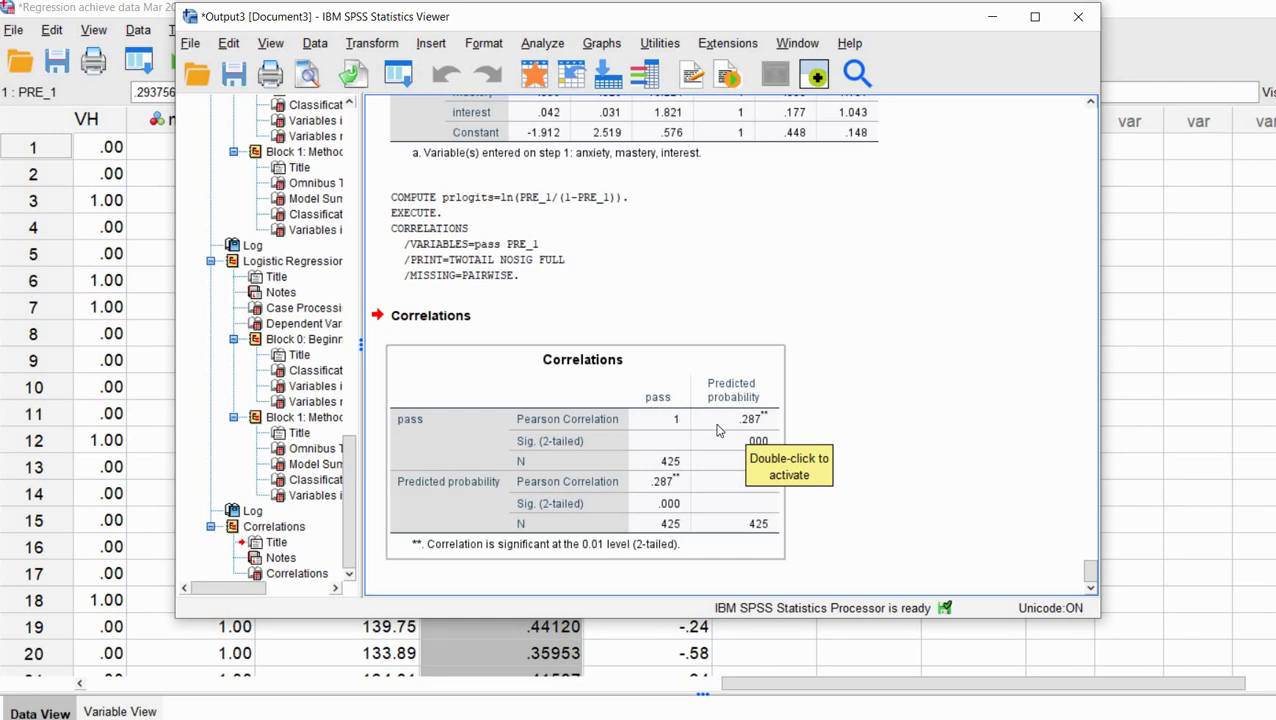
left_click(846, 429)
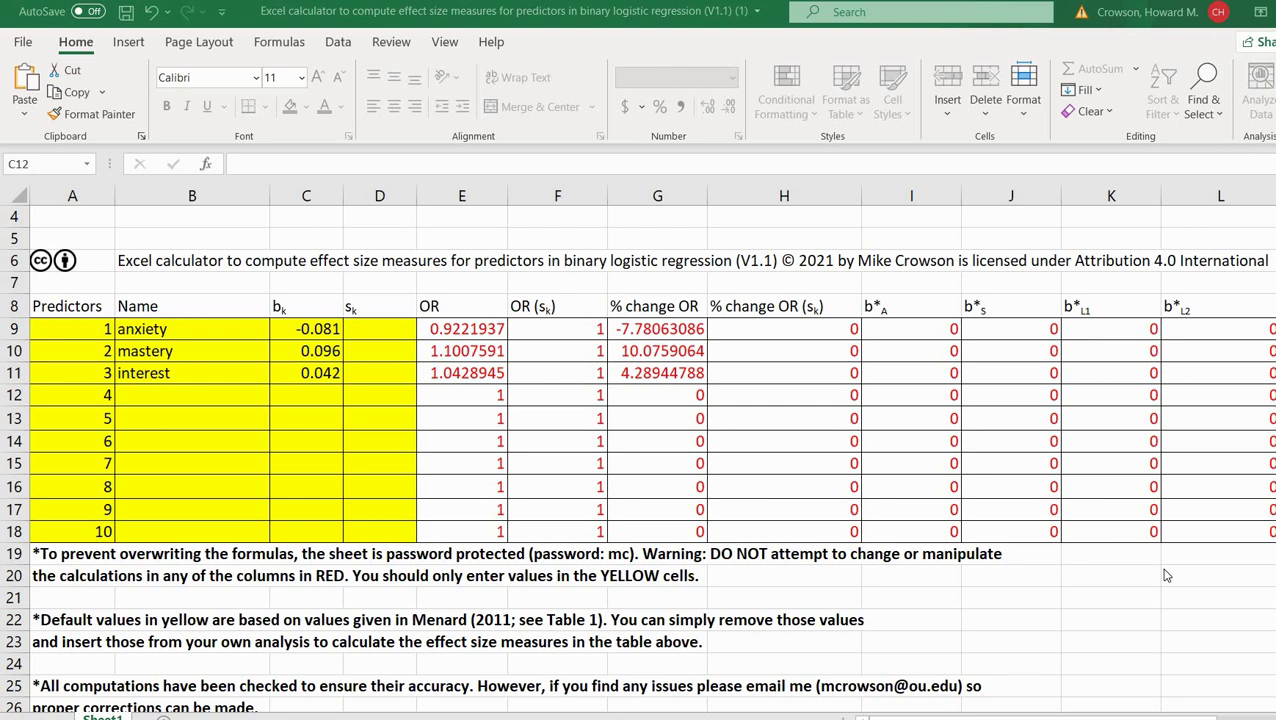
- Enter .297 in the yellow cell for the correlation between predicted group membership and the group membership variable
scroll(1164, 574, "up", 2)
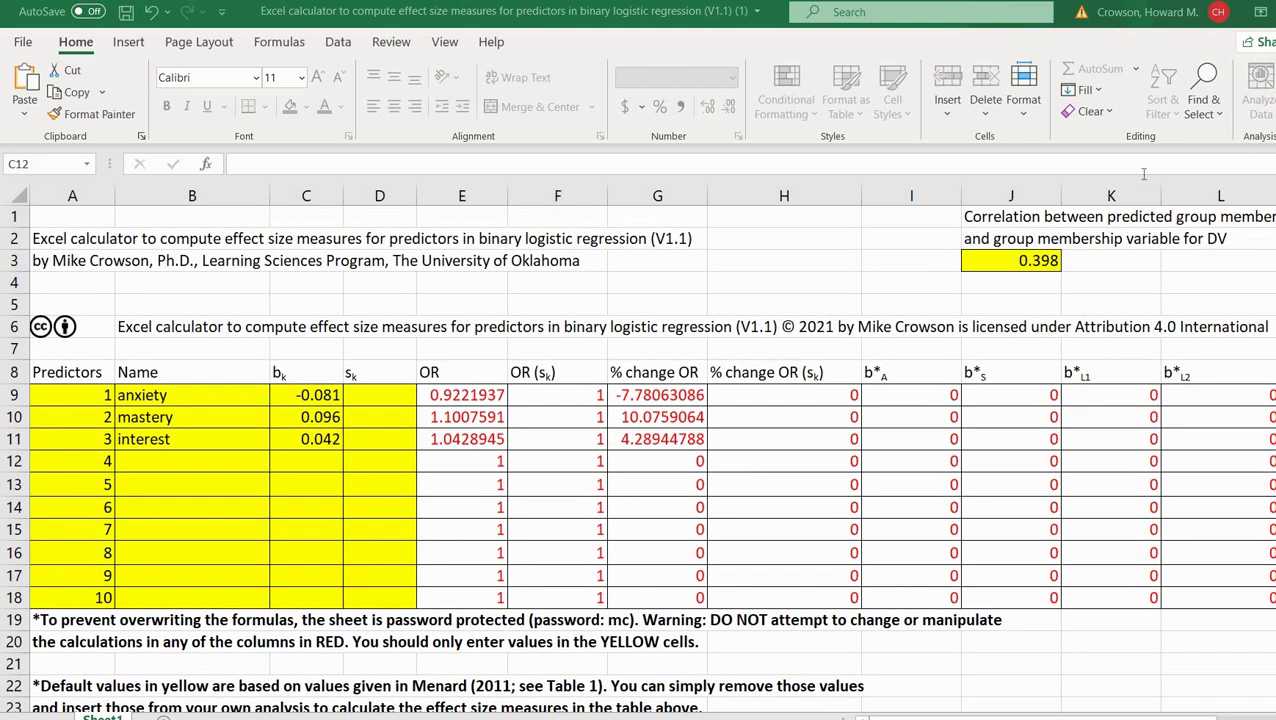
left_click(1019, 261)
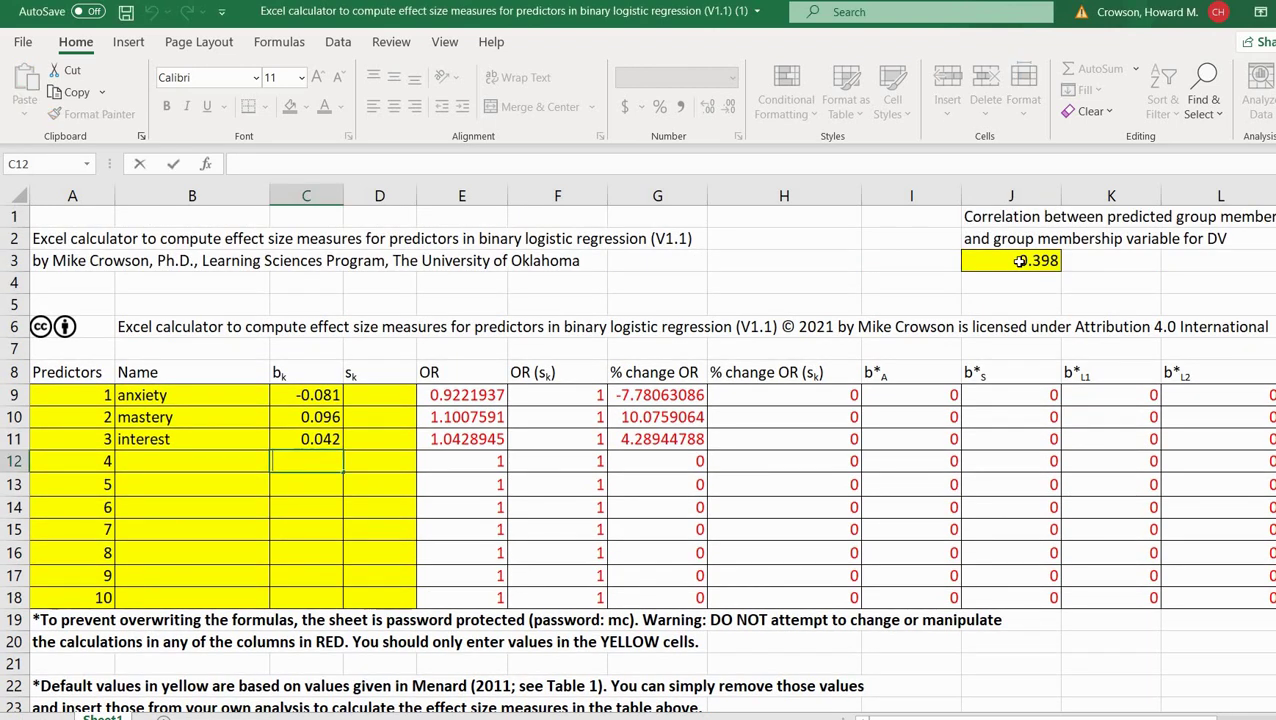
left_click(1019, 261)
type(".")
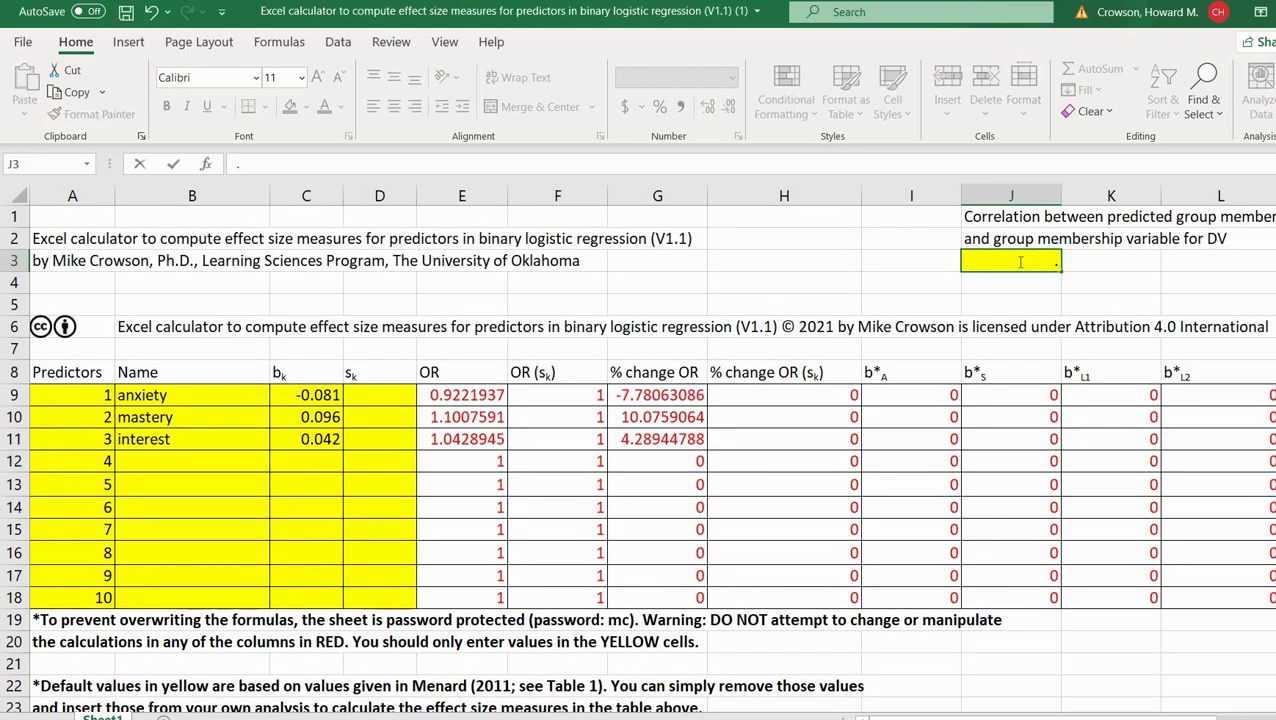
type("297")
key("Return")
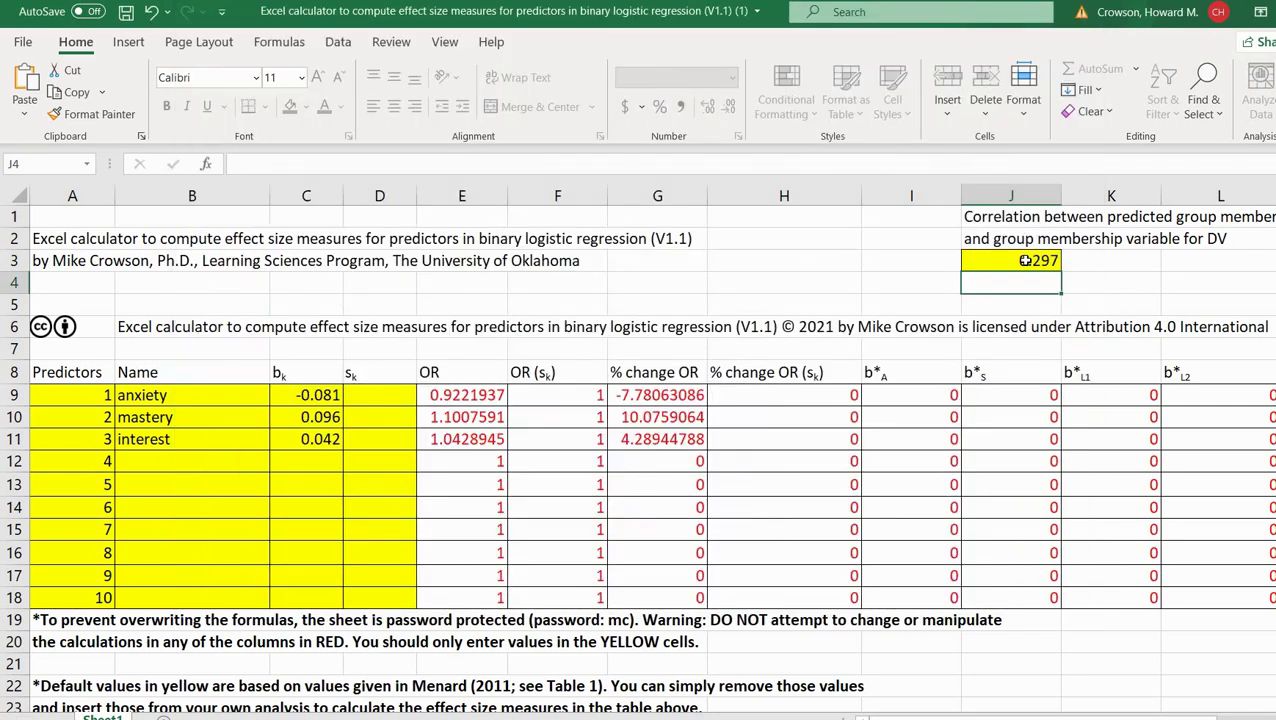
- Correct the correlation between predicted group membership and the DV group variable to .287
left_click(1029, 261)
type(".287")
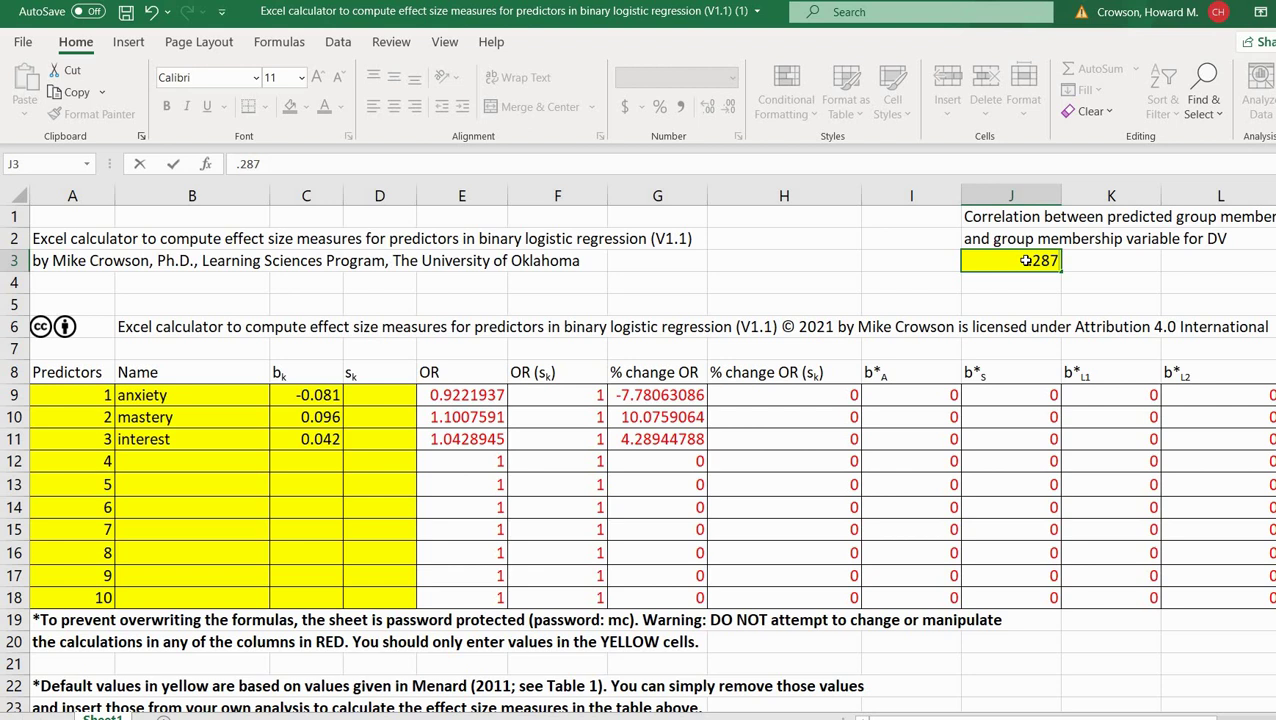
key("Return")
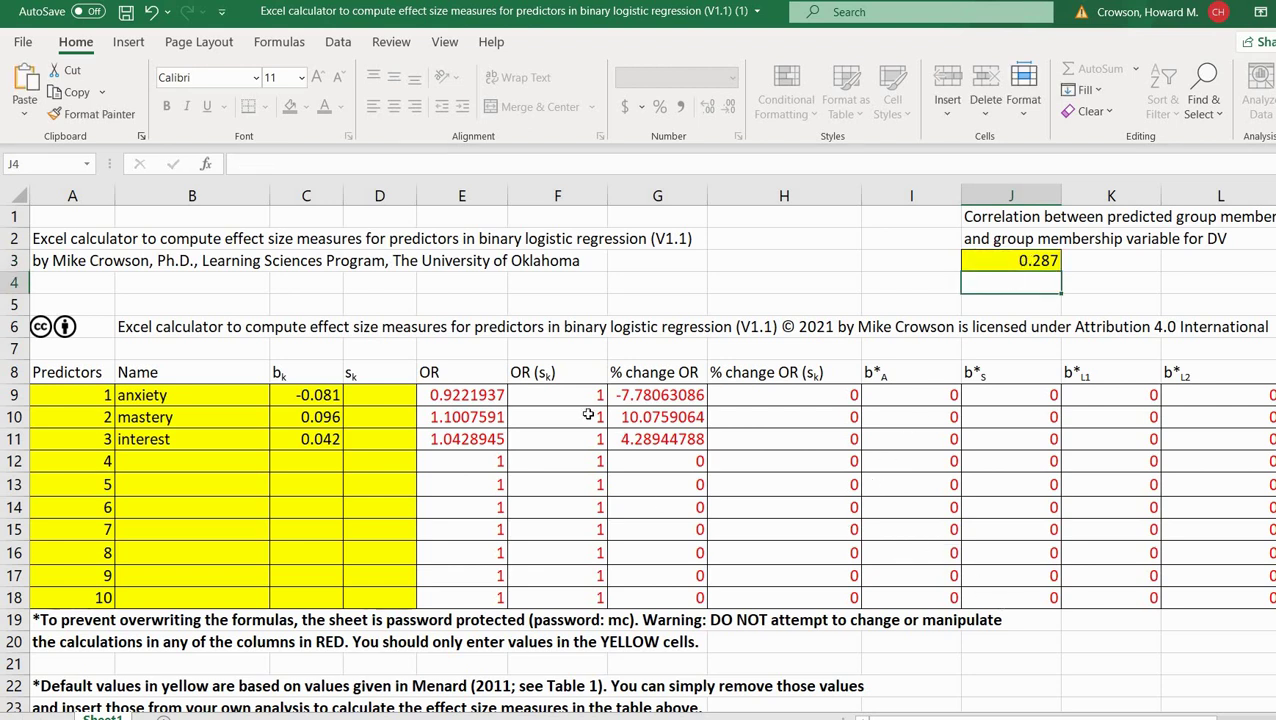
- Locate the input cells for the three predictors' standard deviations and for the standard deviation of the predicted logits
left_click_drag(385, 394, 387, 439)
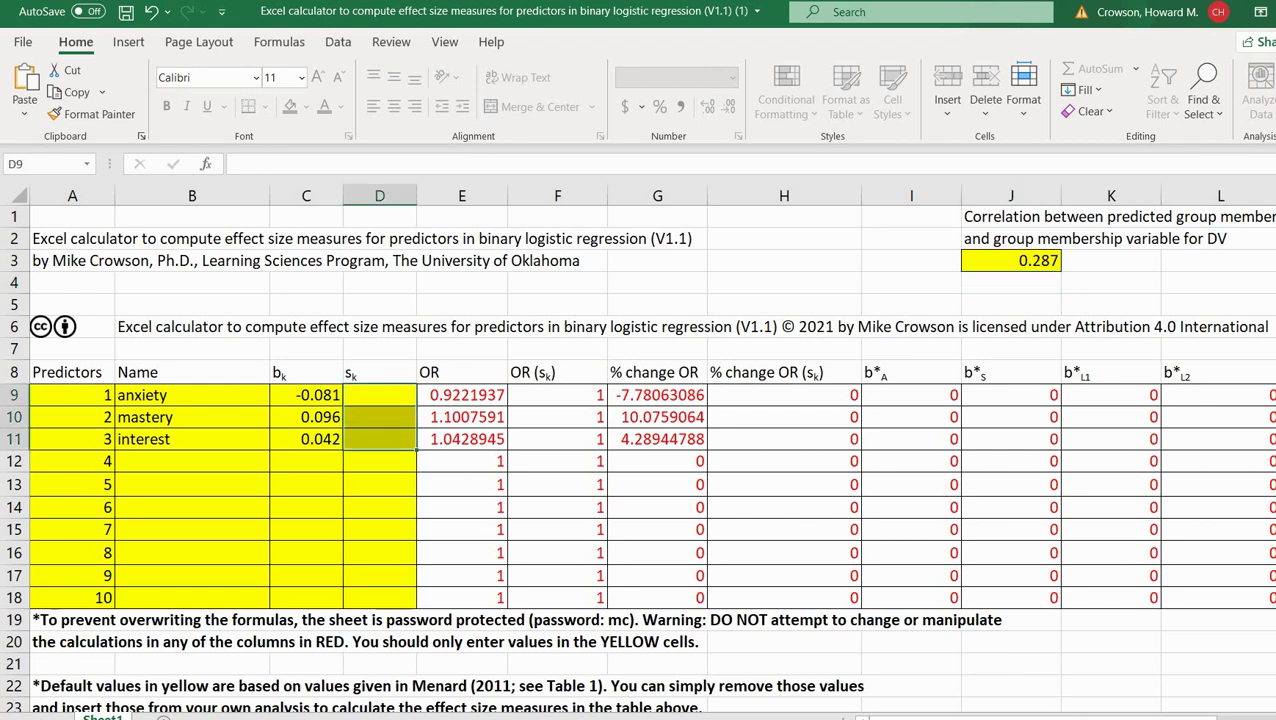
scroll(1153, 413, "right", 4)
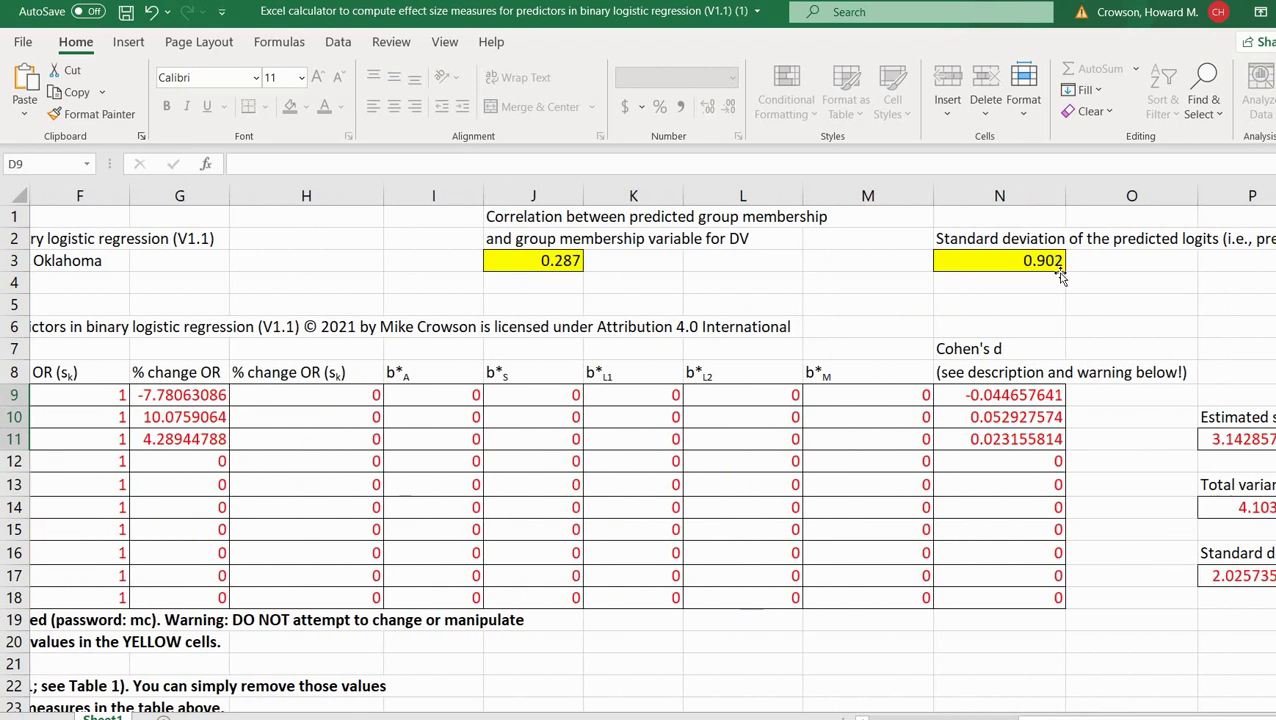
left_click(1055, 270)
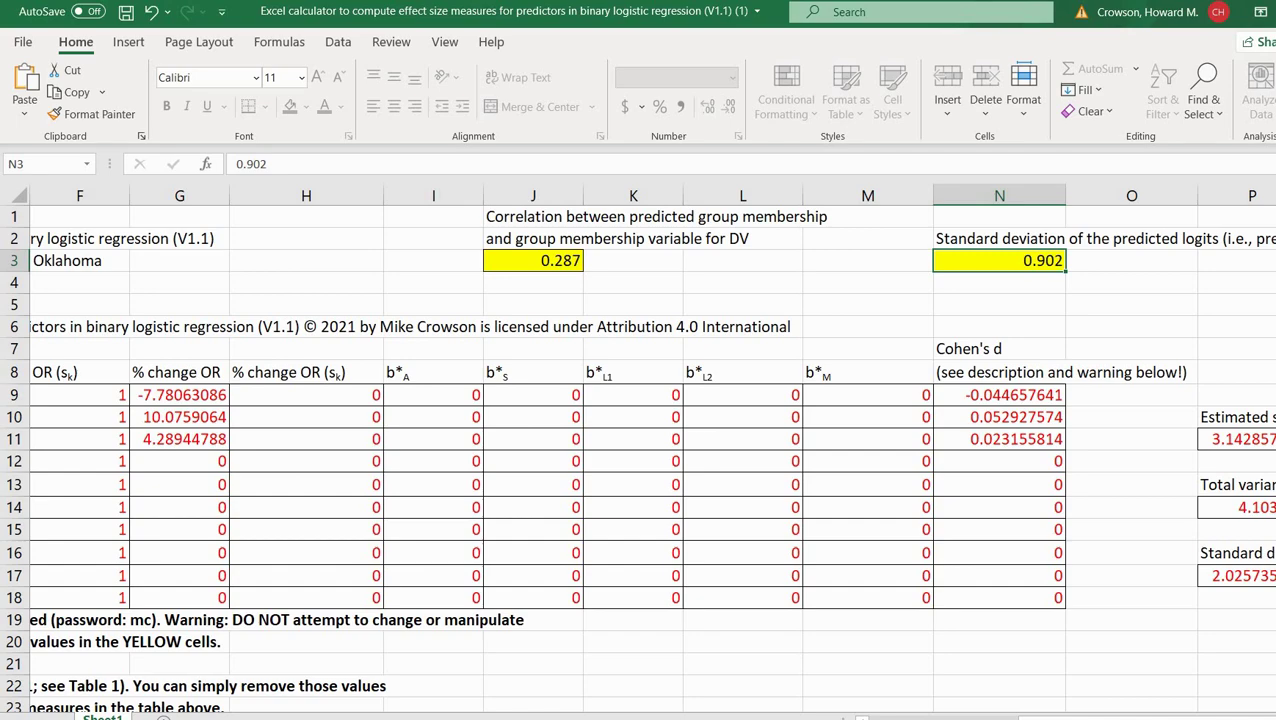
- Switch to SPSS and set up a Descriptives analysis with anxiety, mastery, interest and prlogits as the variables
key("alt+Tab")
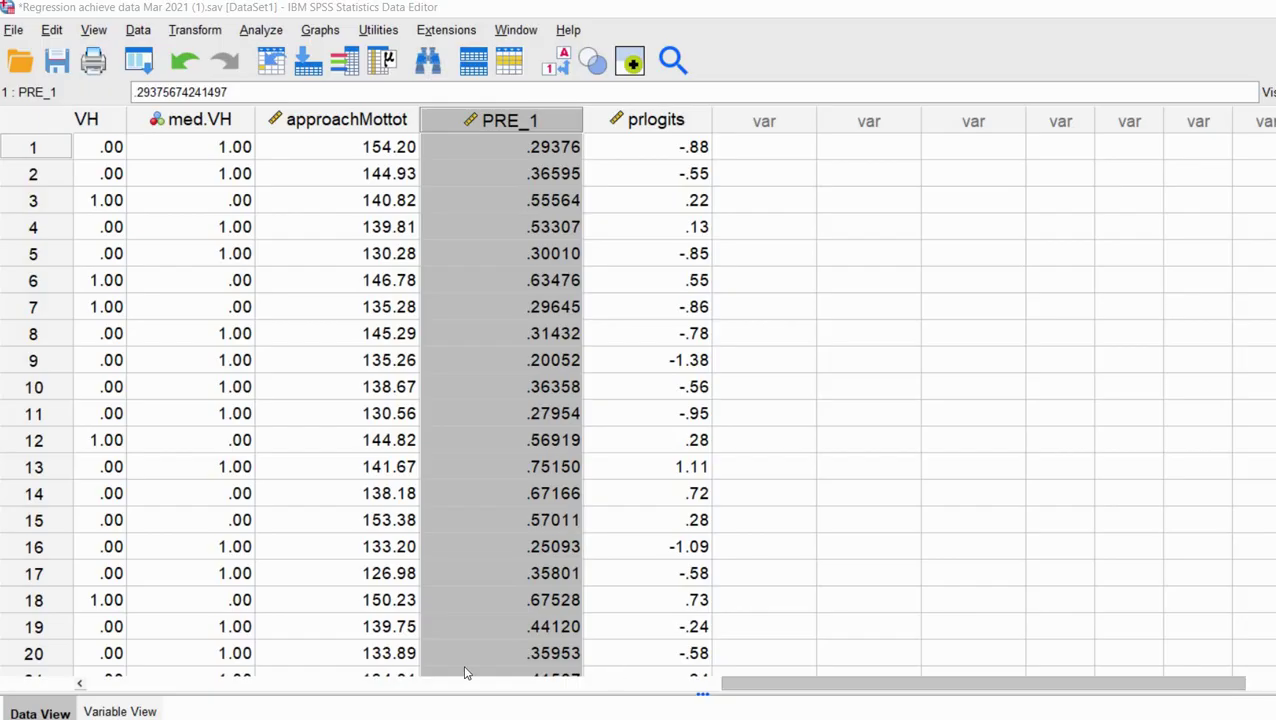
scroll(184, 645, "left", 10)
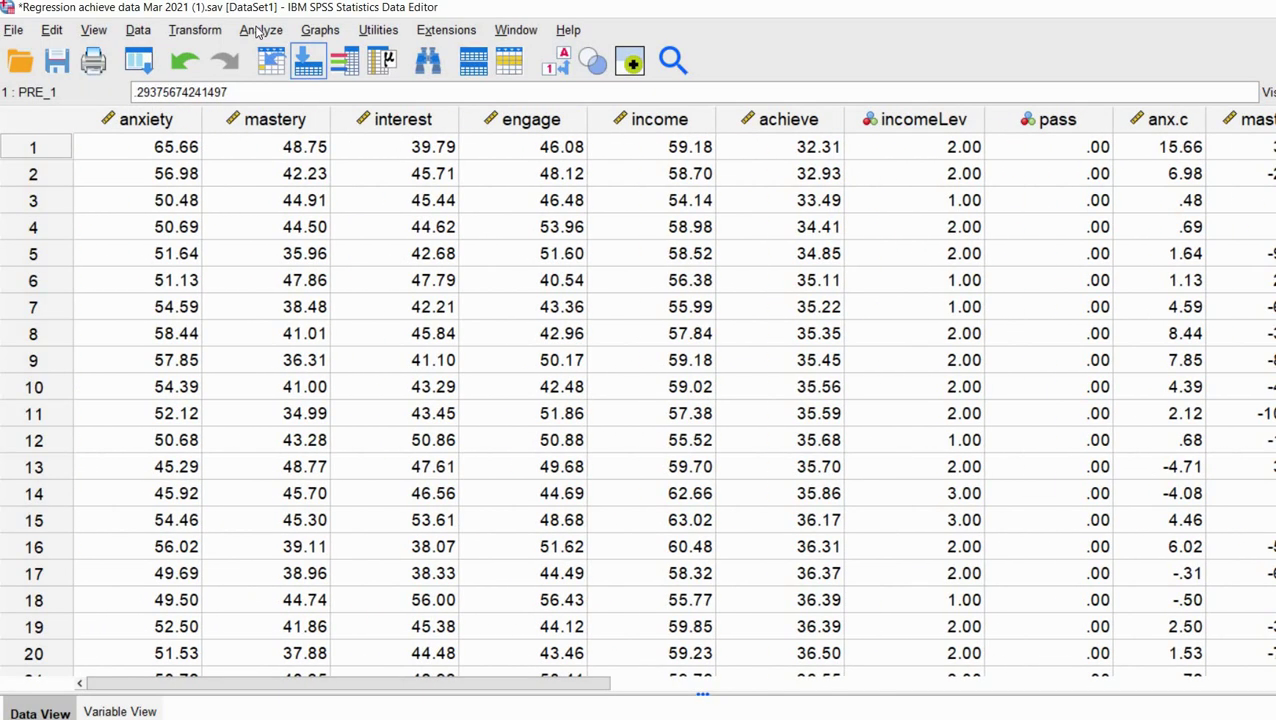
left_click(260, 32)
mouse_move(418, 133)
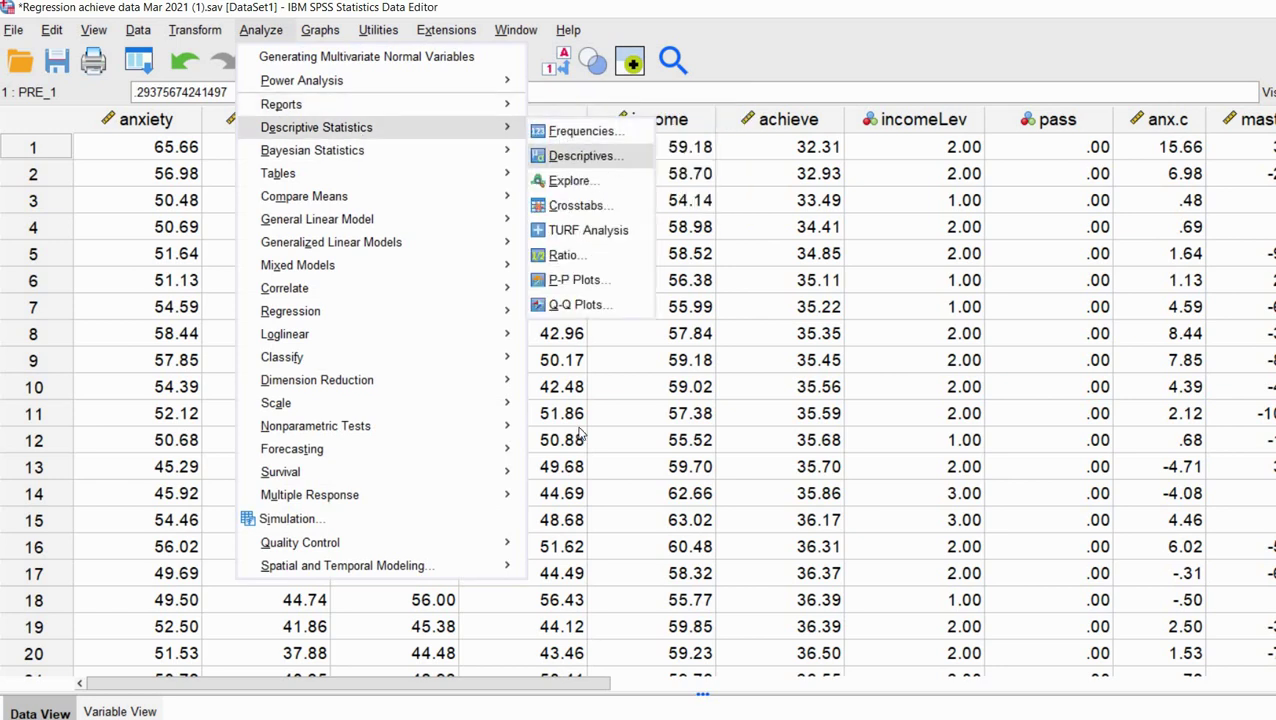
left_click(580, 156)
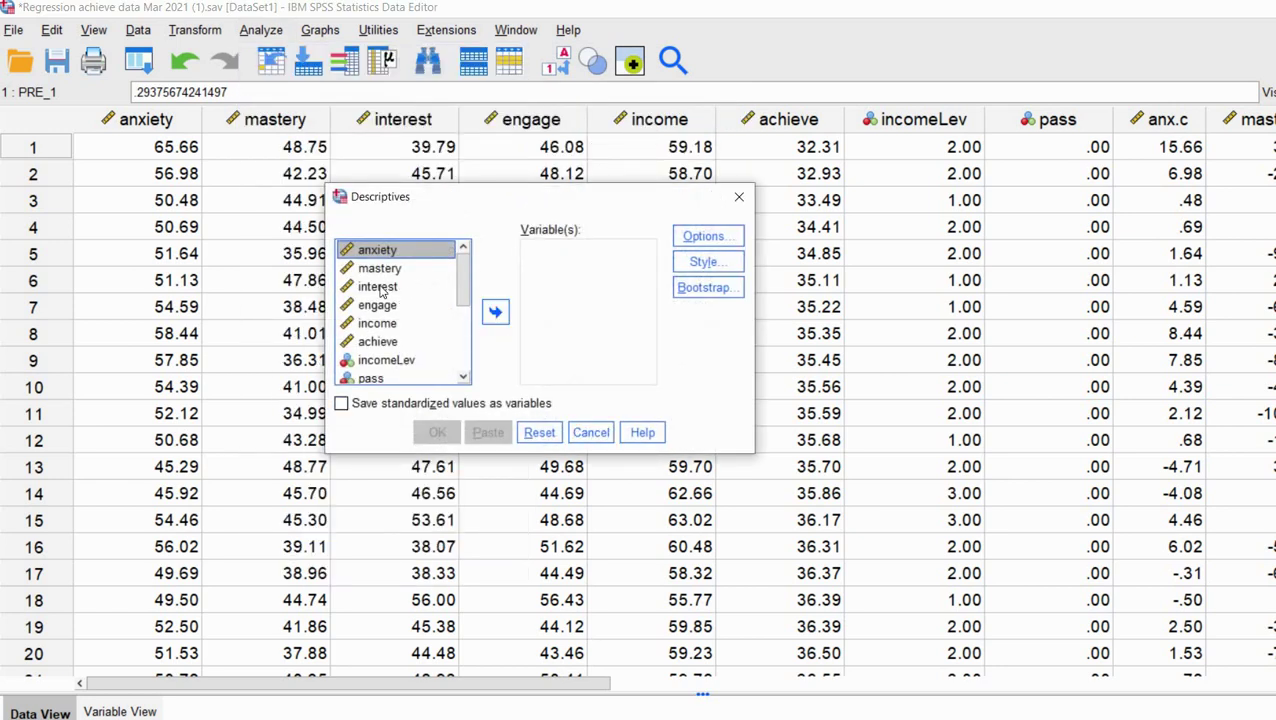
key("shift+Down")
key("shift+Down")
left_click(495, 313)
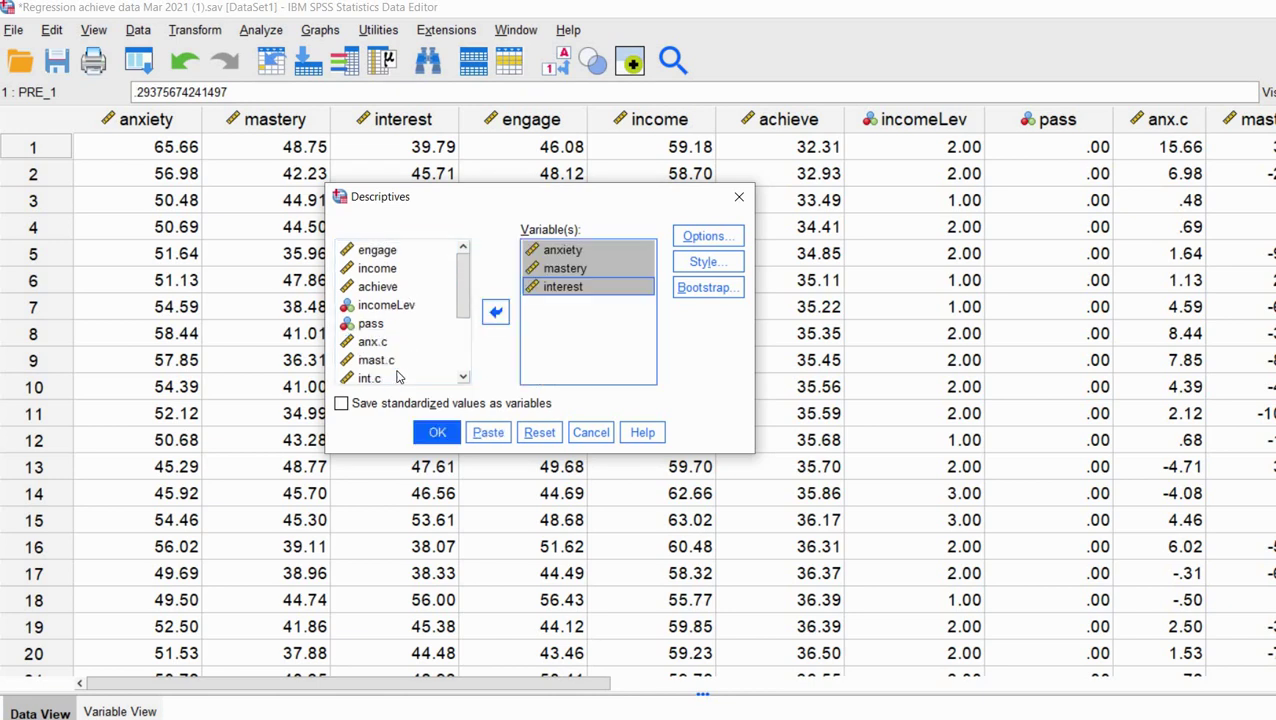
scroll(397, 374, "down", 5)
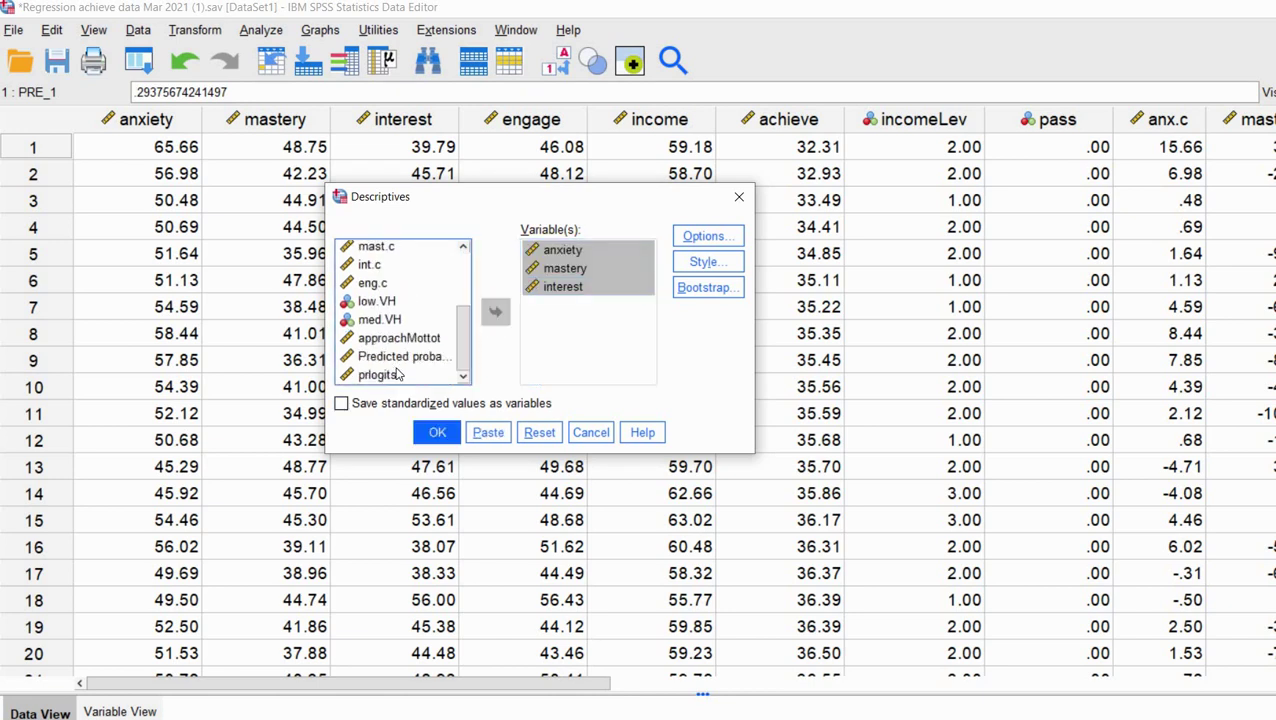
left_click(397, 374)
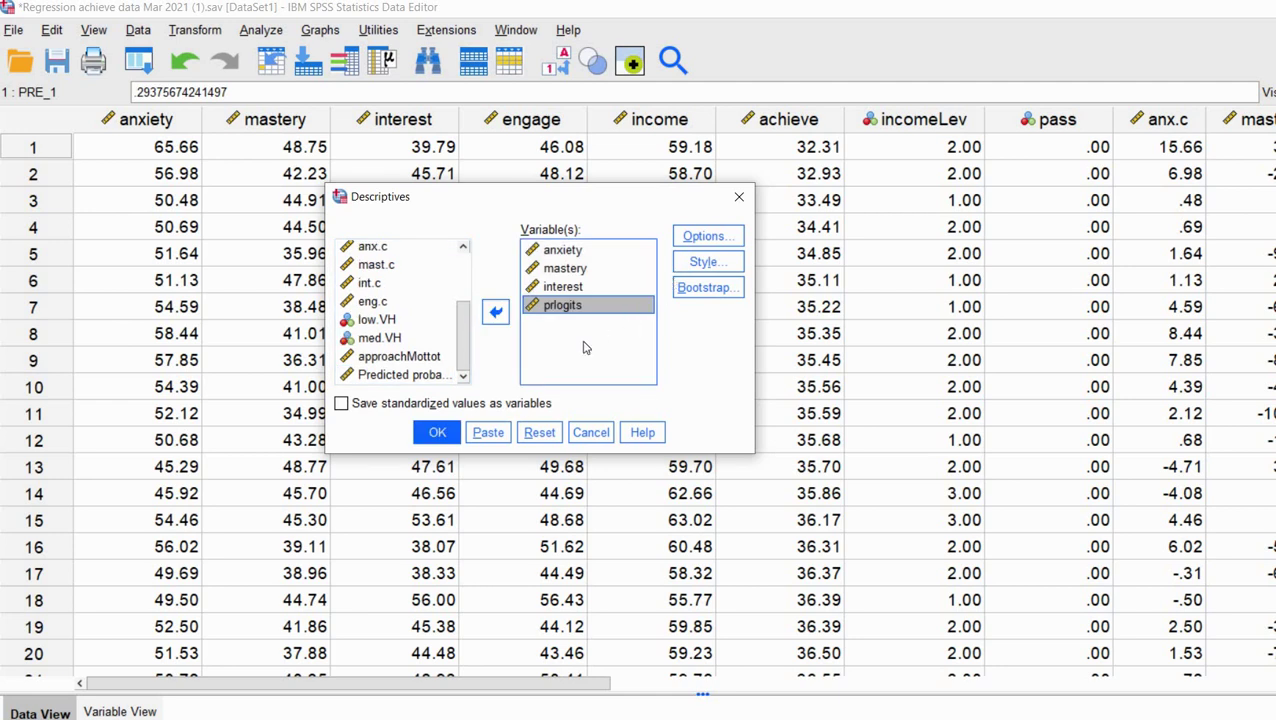
- Check the Descriptives options, run the analysis and examine the standard deviations of the predictors and prlogits
left_click(703, 238)
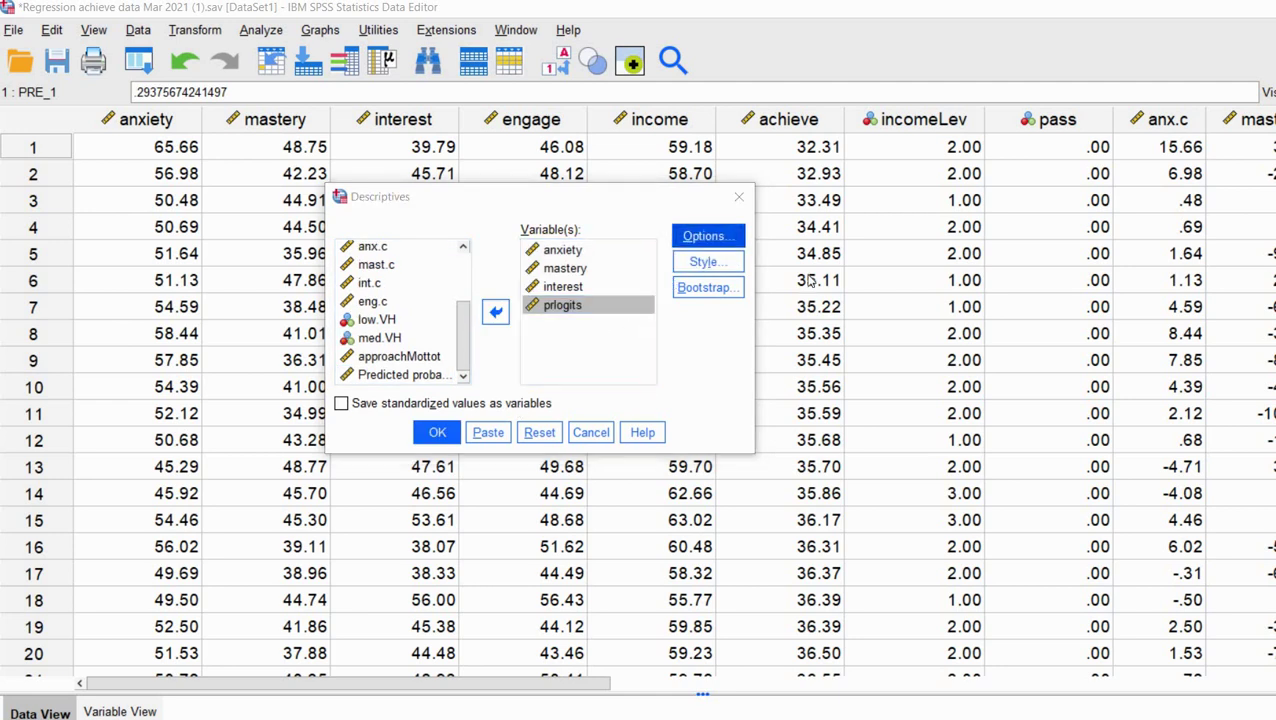
left_click(806, 548)
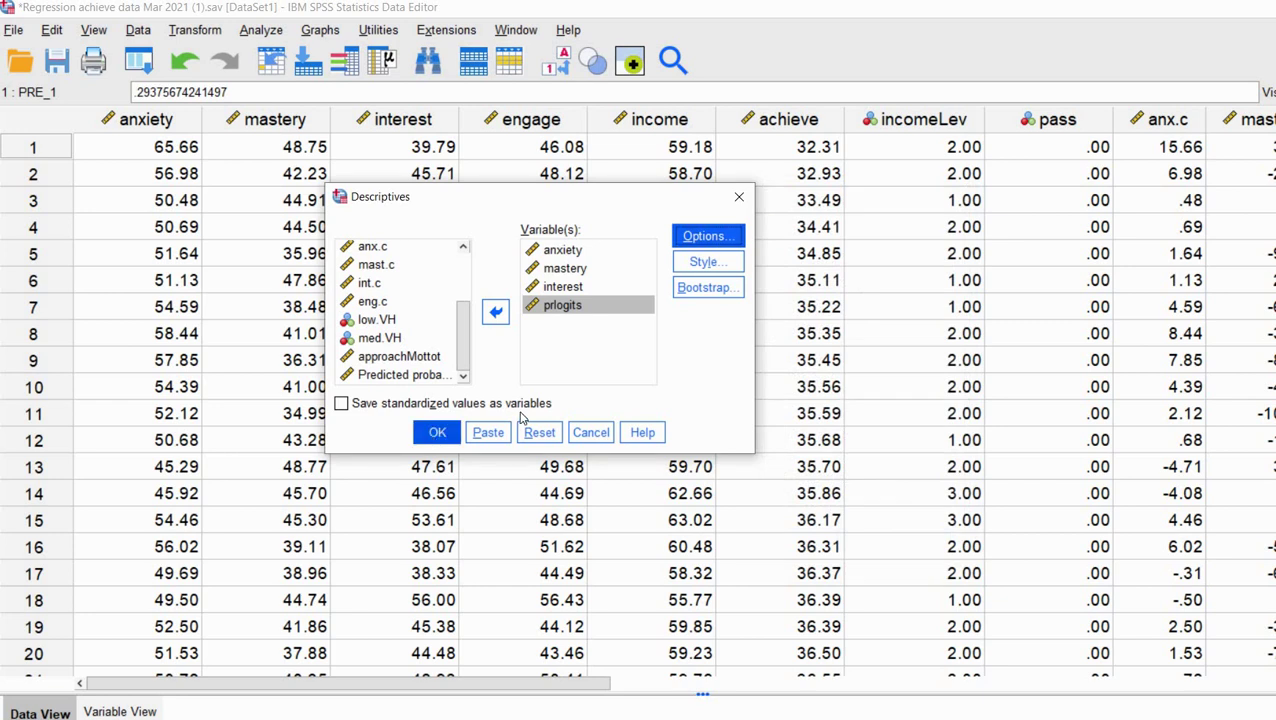
left_click(436, 433)
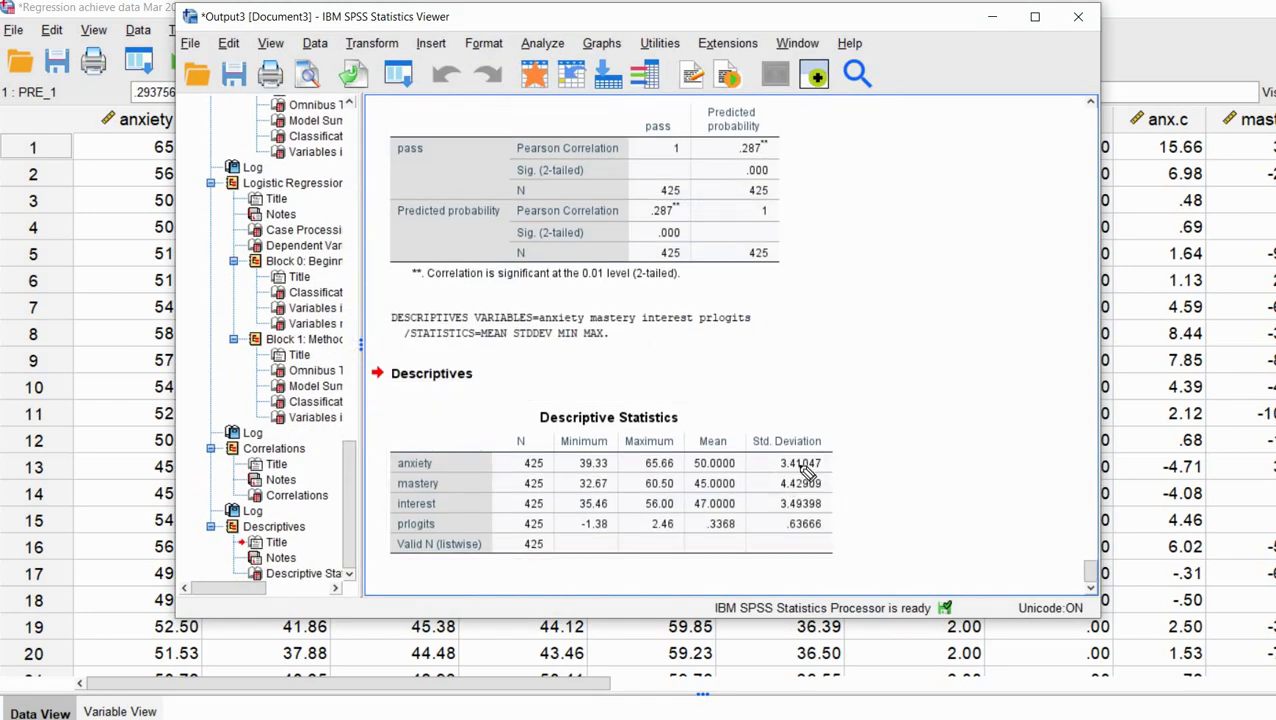
mouse_move(826, 452)
left_mouse_down()
mouse_move(836, 528)
mouse_move(852, 505)
left_mouse_up()
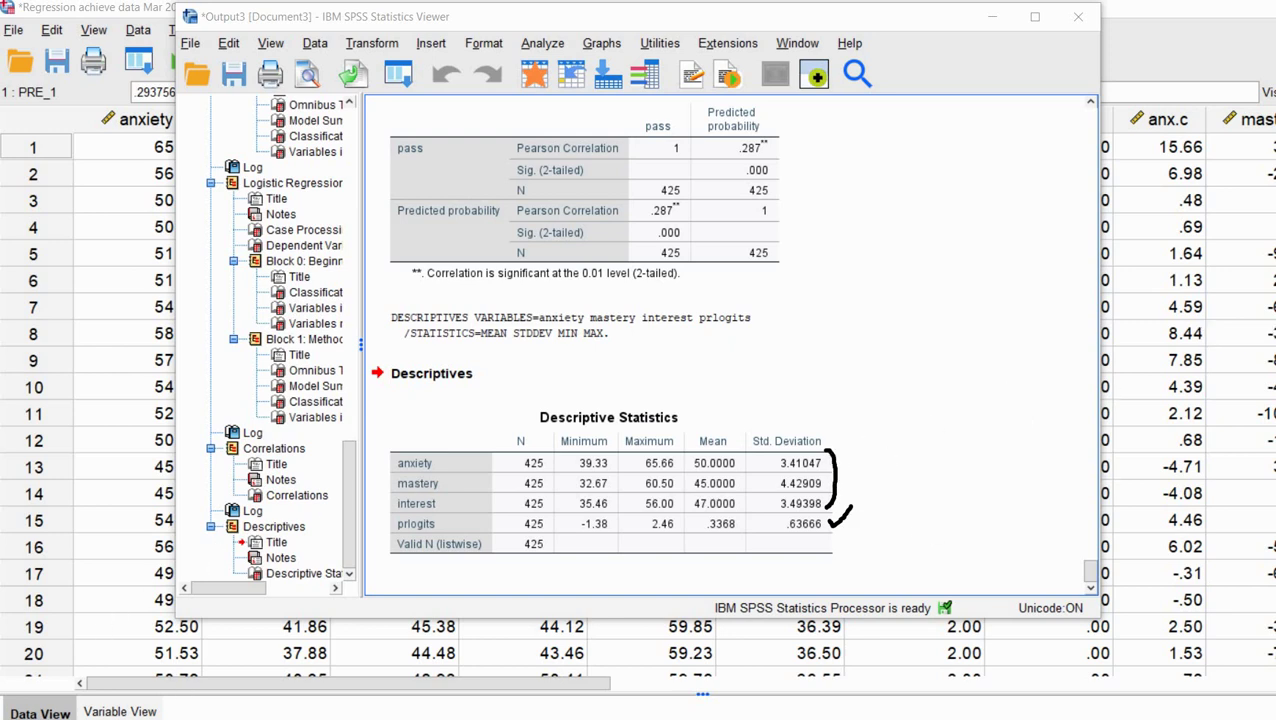
- Switch to the Excel calculator and review the predictors' standard deviations and the standard deviation of the predicted logits
key("alt+Tab")
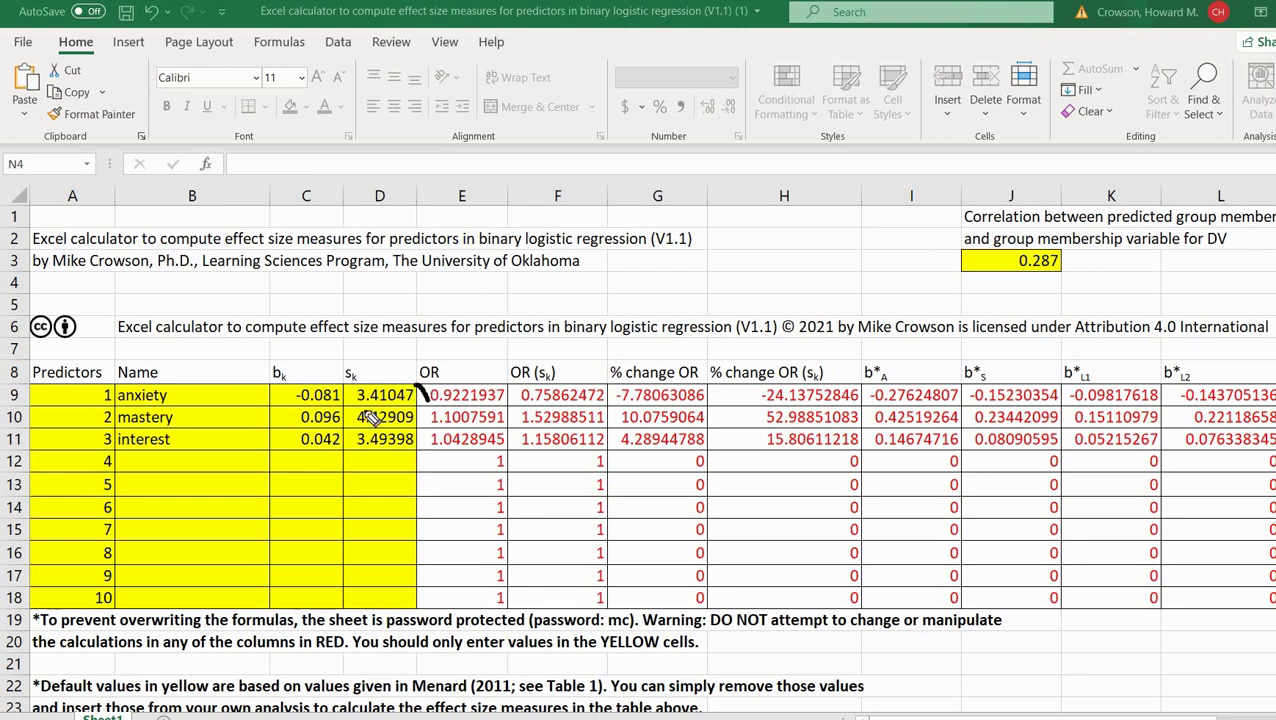
left_click_drag(421, 392, 414, 458)
key("Escape")
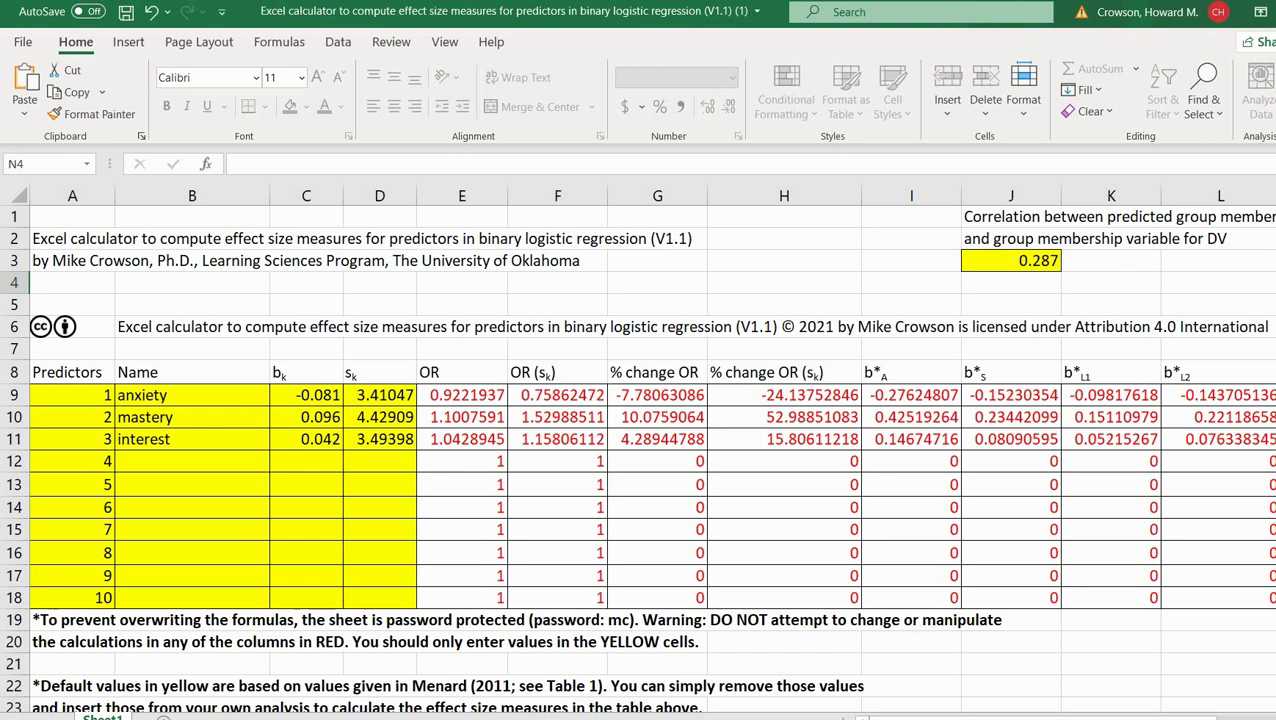
left_click_drag(1212, 716, 1226, 716)
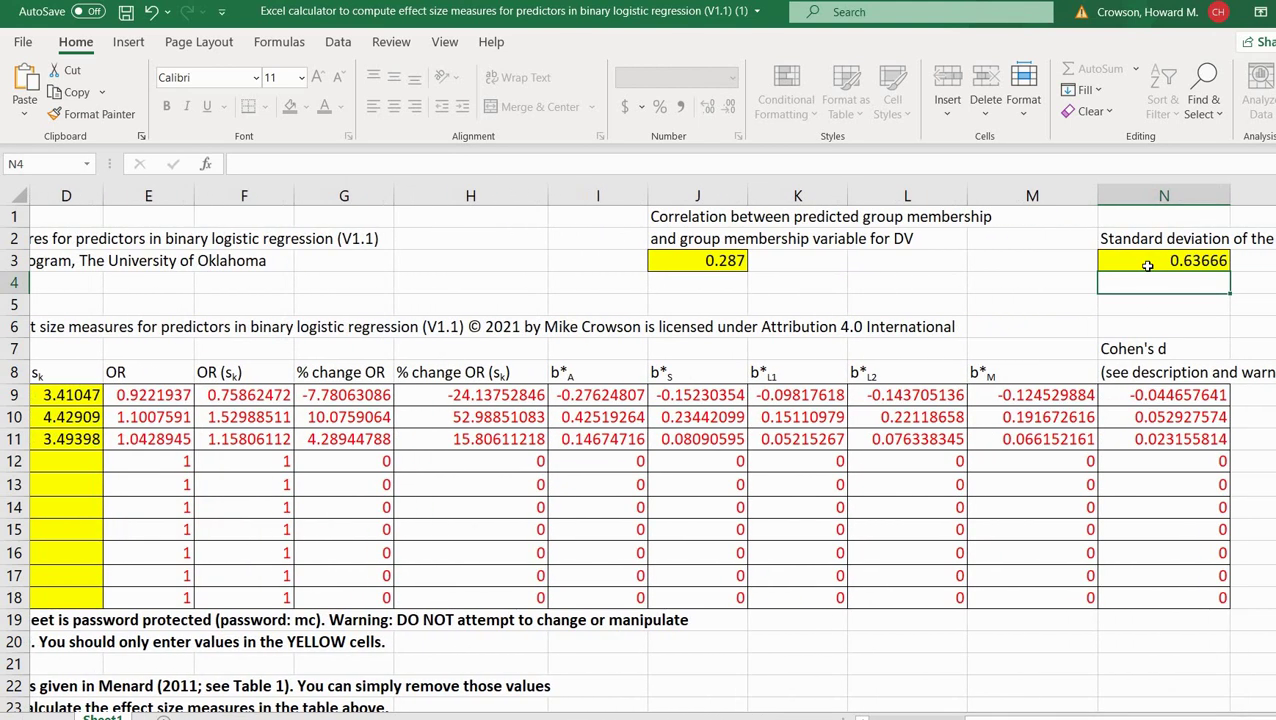
left_click(1147, 265)
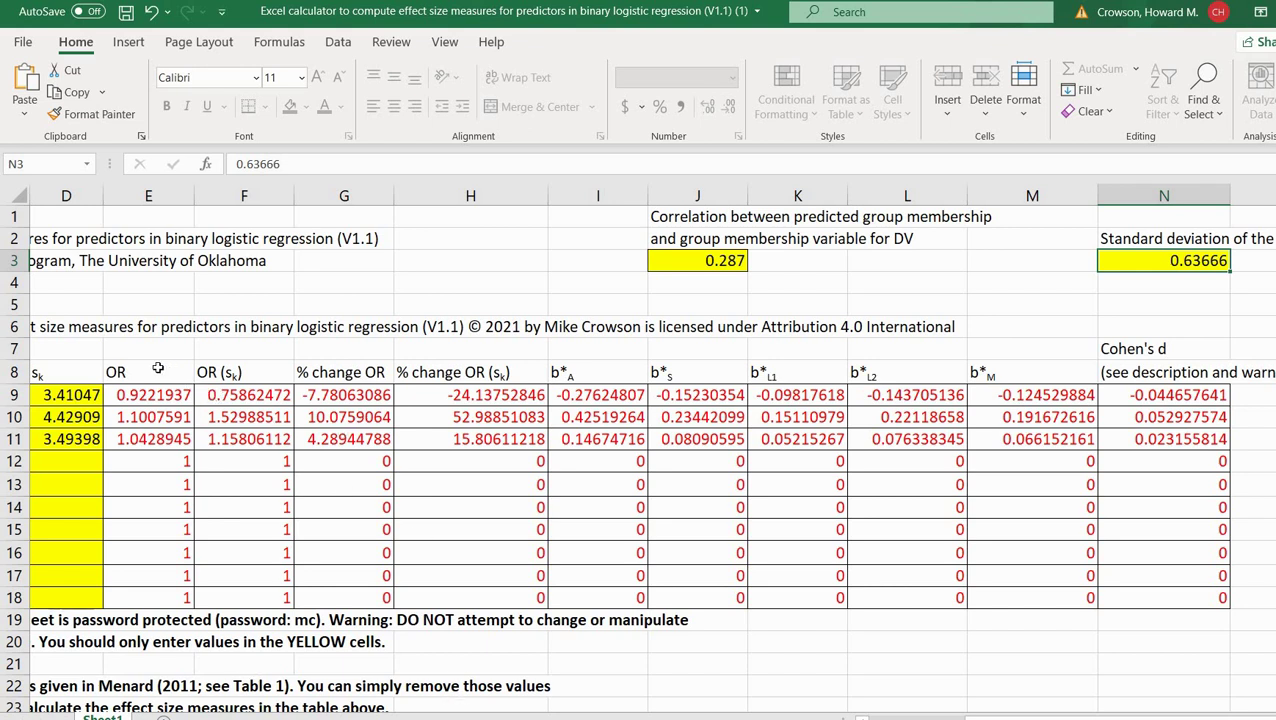
- Review the coefficient, standard deviation and OR columns for the three predictors, comparing the coefficients with the odds ratios
key("ctrl+Home")
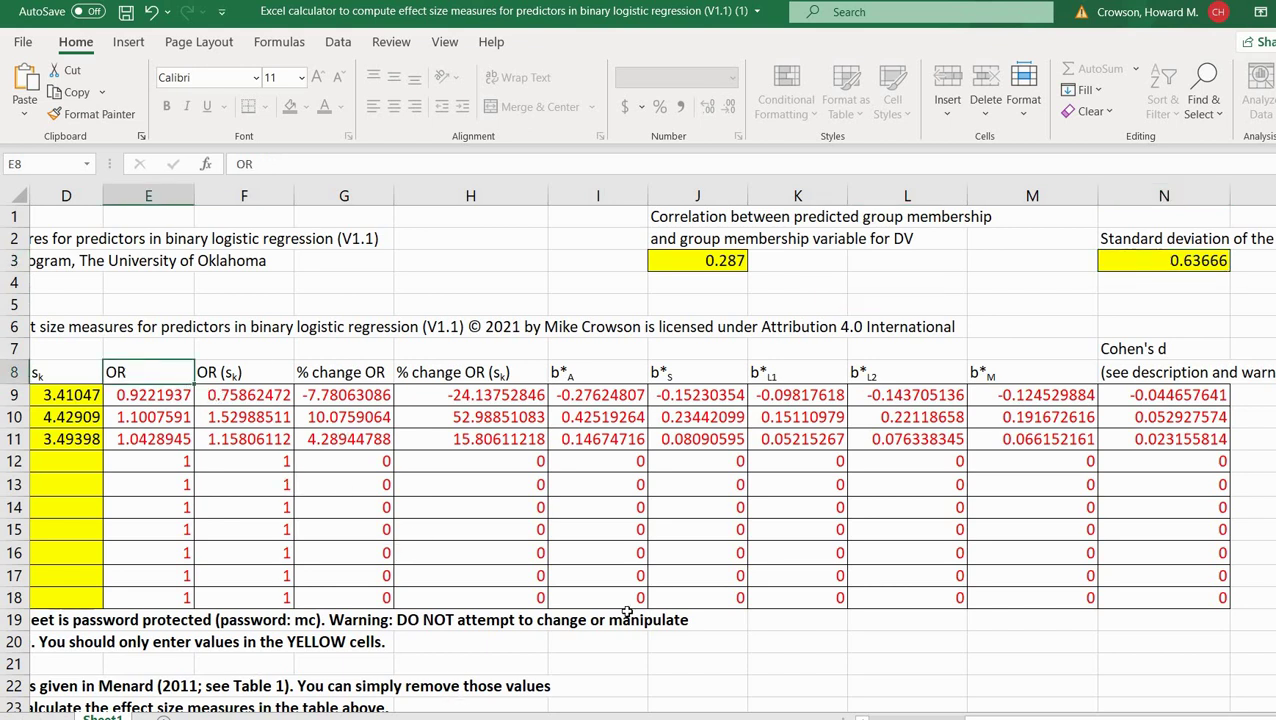
scroll(627, 611, "left", 3)
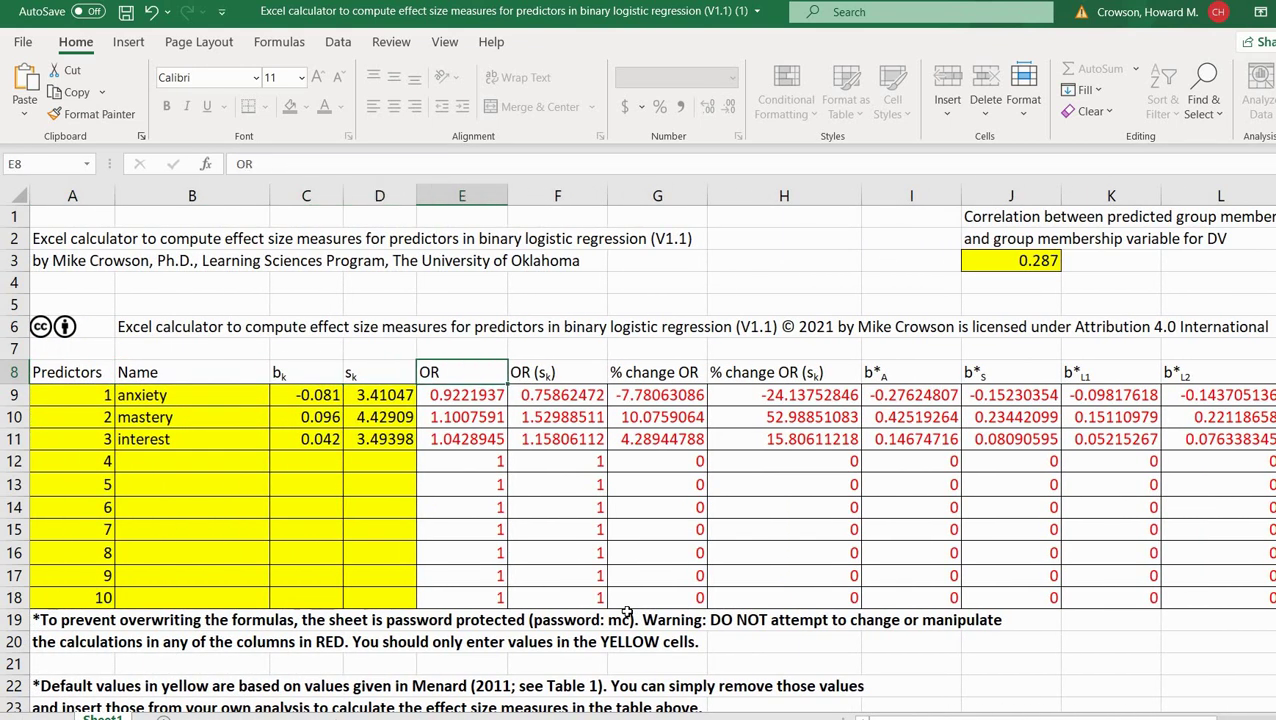
key("Left")
key("Left")
key("Right")
key("Left")
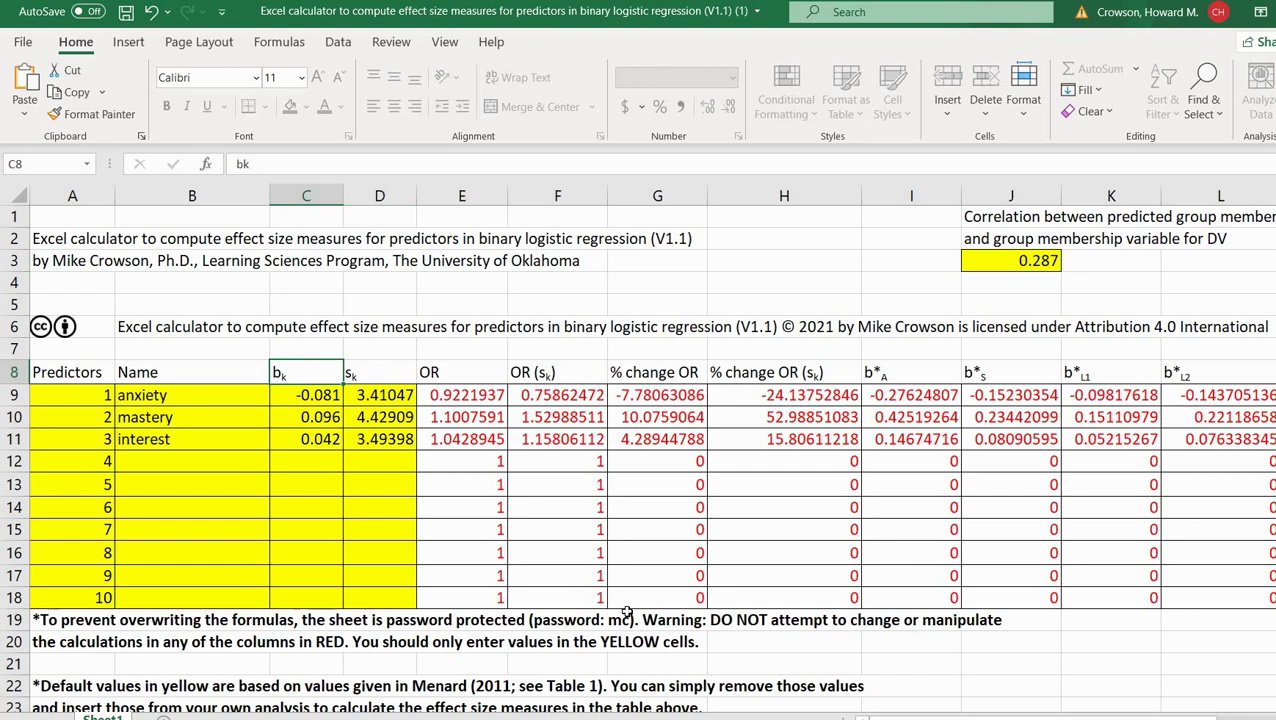
key("Right")
key("Left")
key("Right")
key("Right")
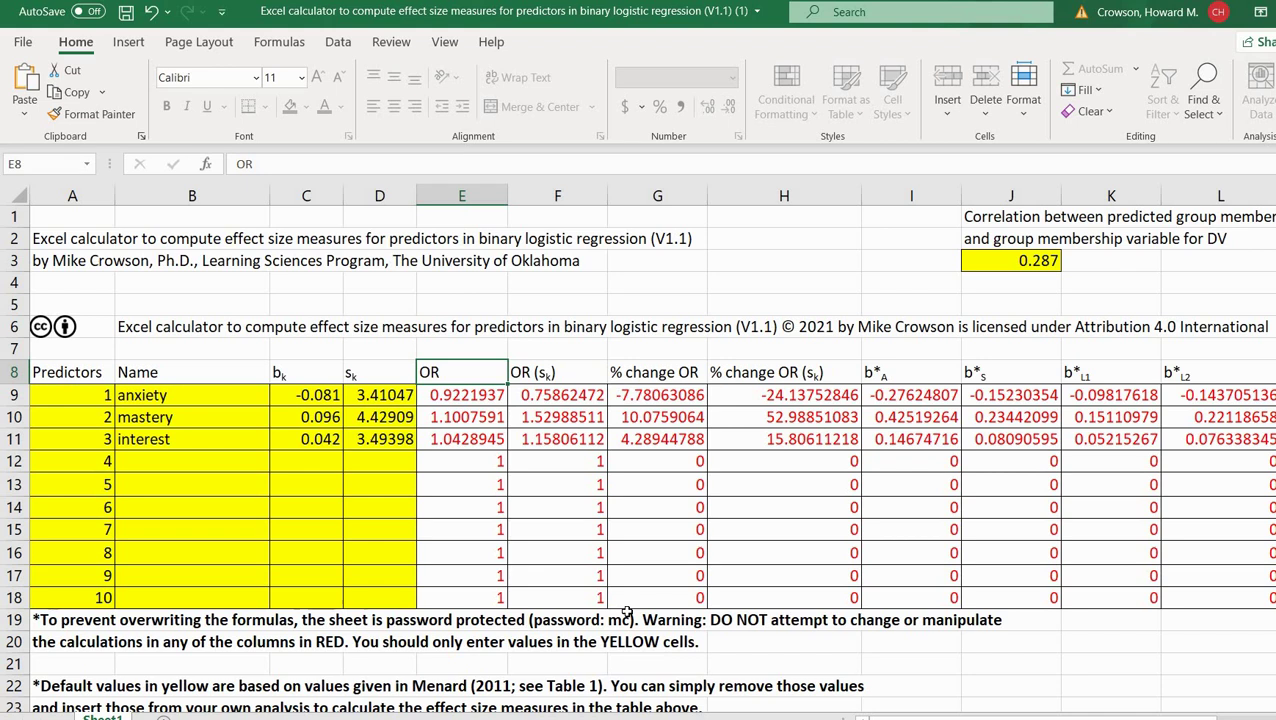
key("Left")
key("Left")
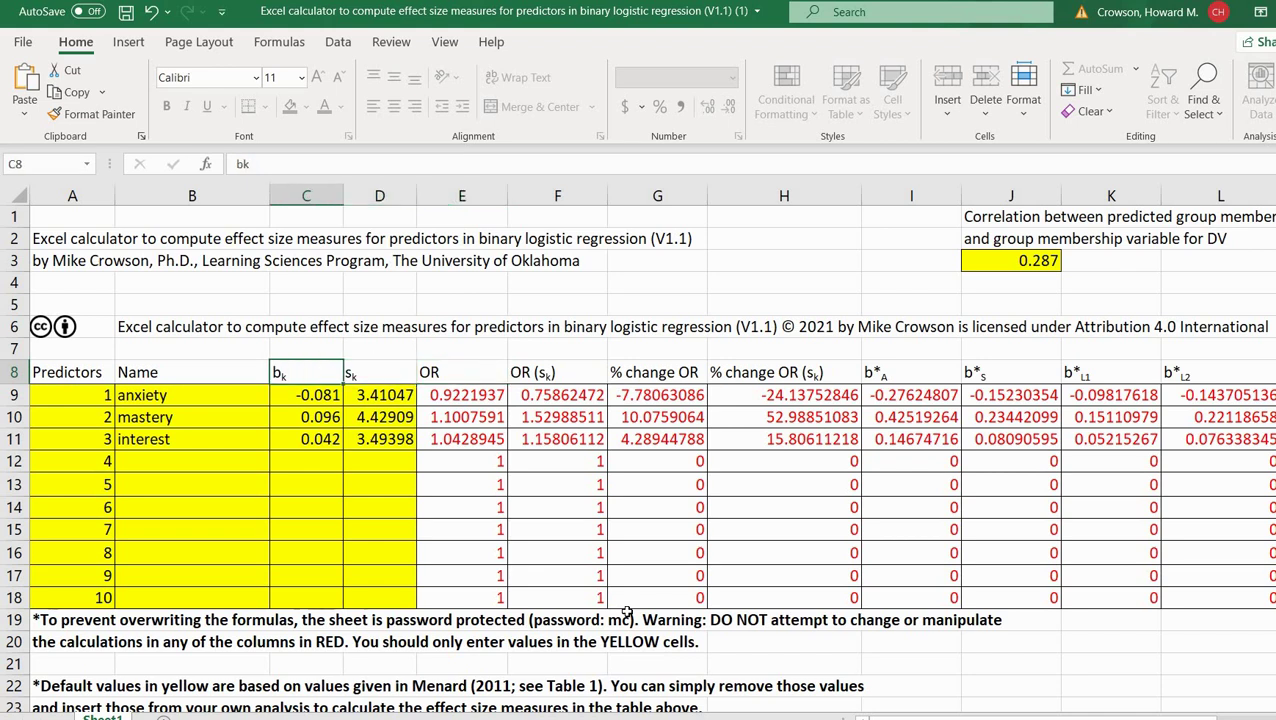
- Compare the OR (sk) column with the OR column and the coefficients and standard deviations behind them
key("Right")
key("Right")
key("Right")
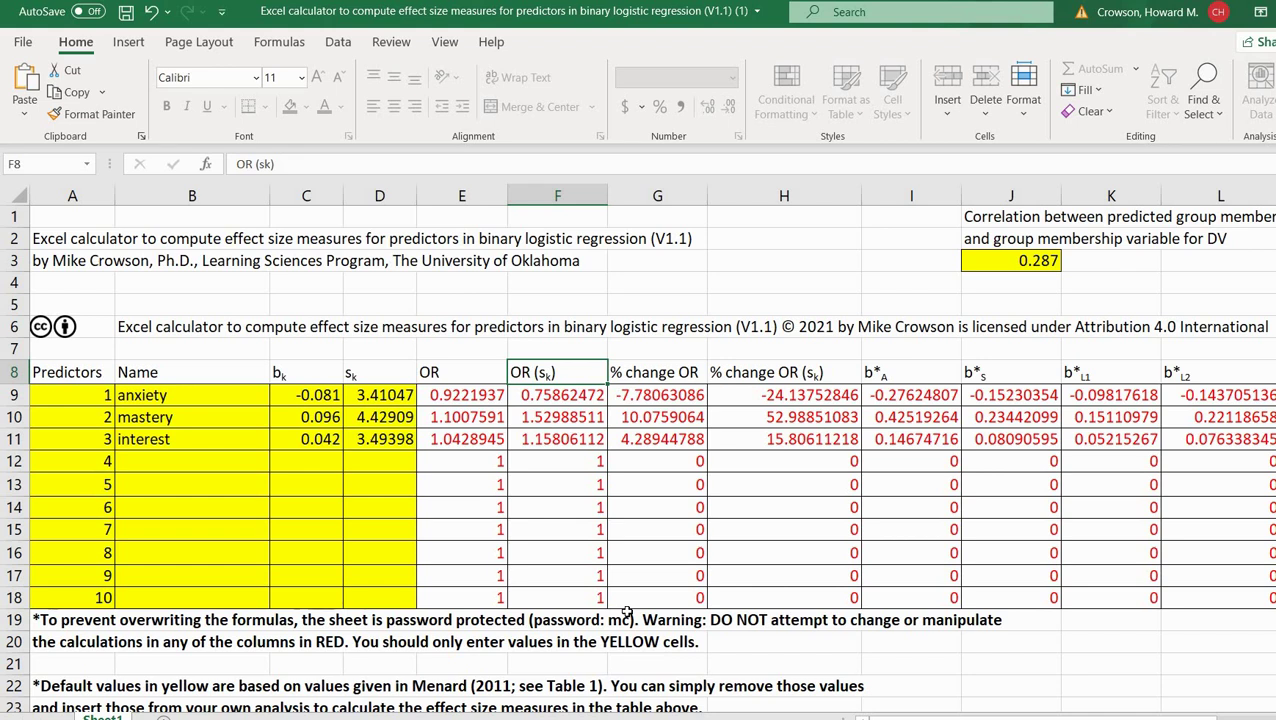
key("Left")
key("Left")
key("Left")
key("Right")
key("Right")
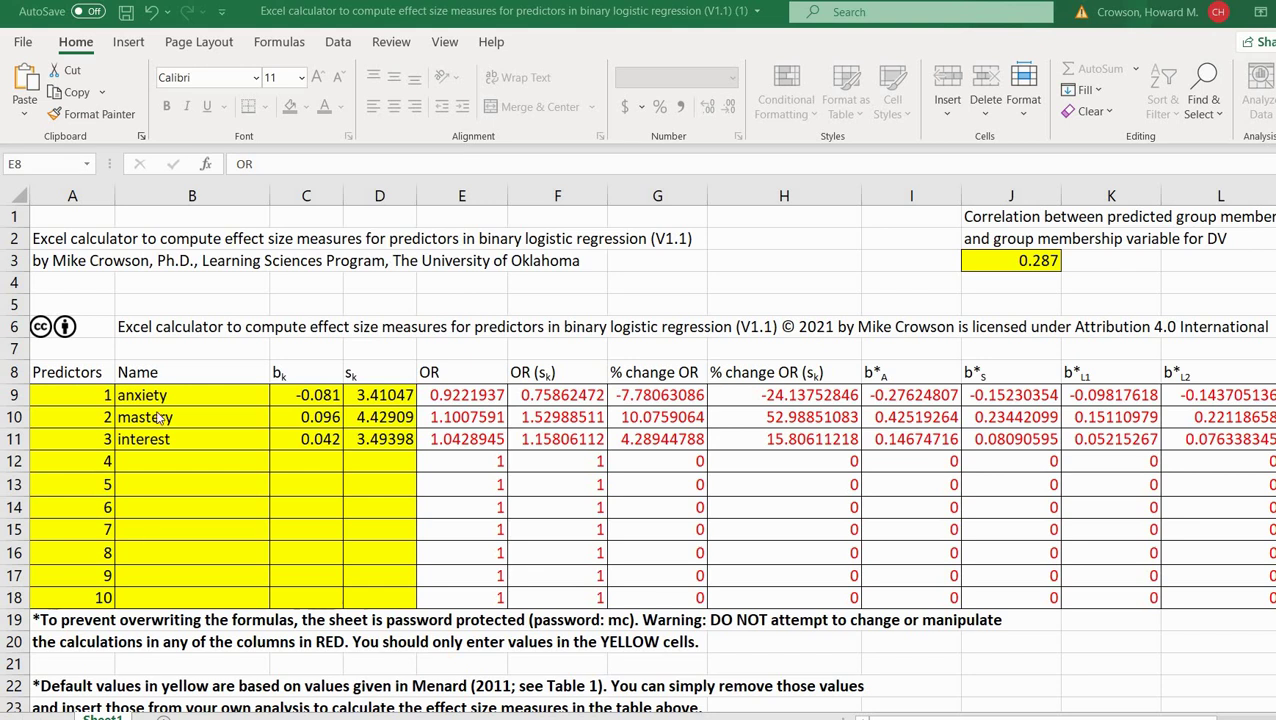
- Trace the columns from bk to OR (sk) and inspect the OR (sk) formulas for anxiety, mastery and interest
left_click(298, 374)
key("Right")
key("Right")
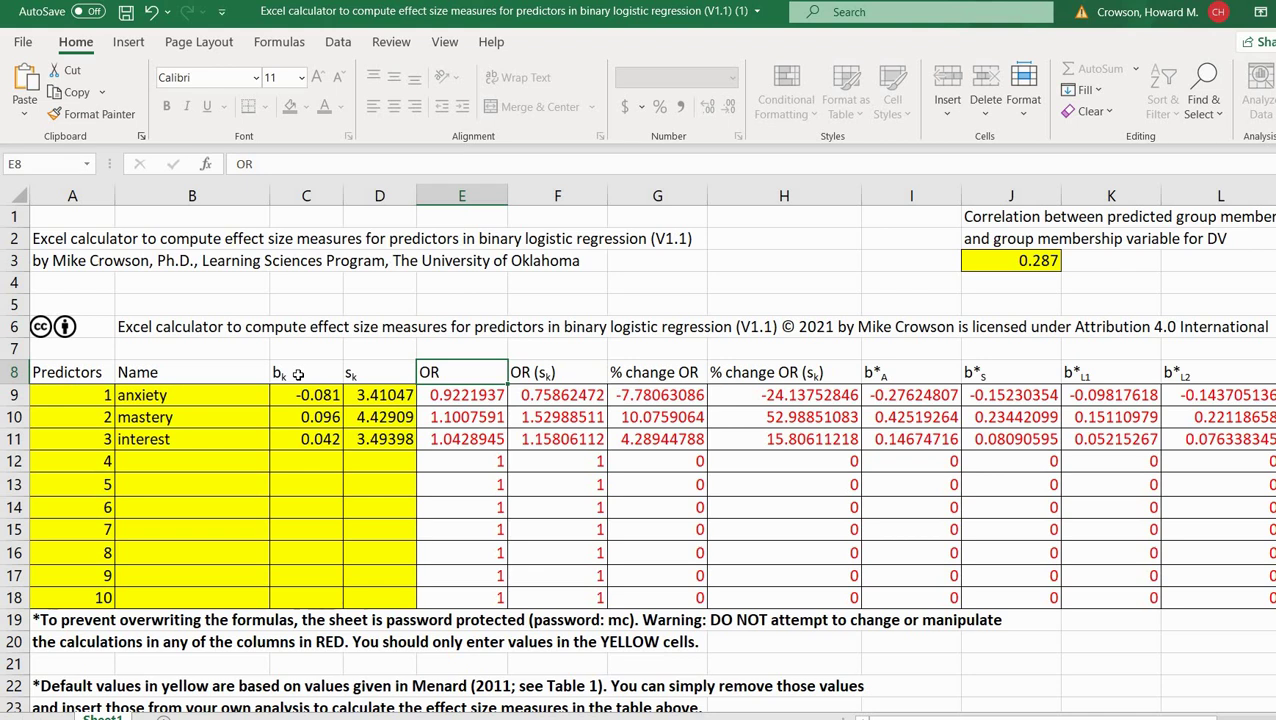
key("Right")
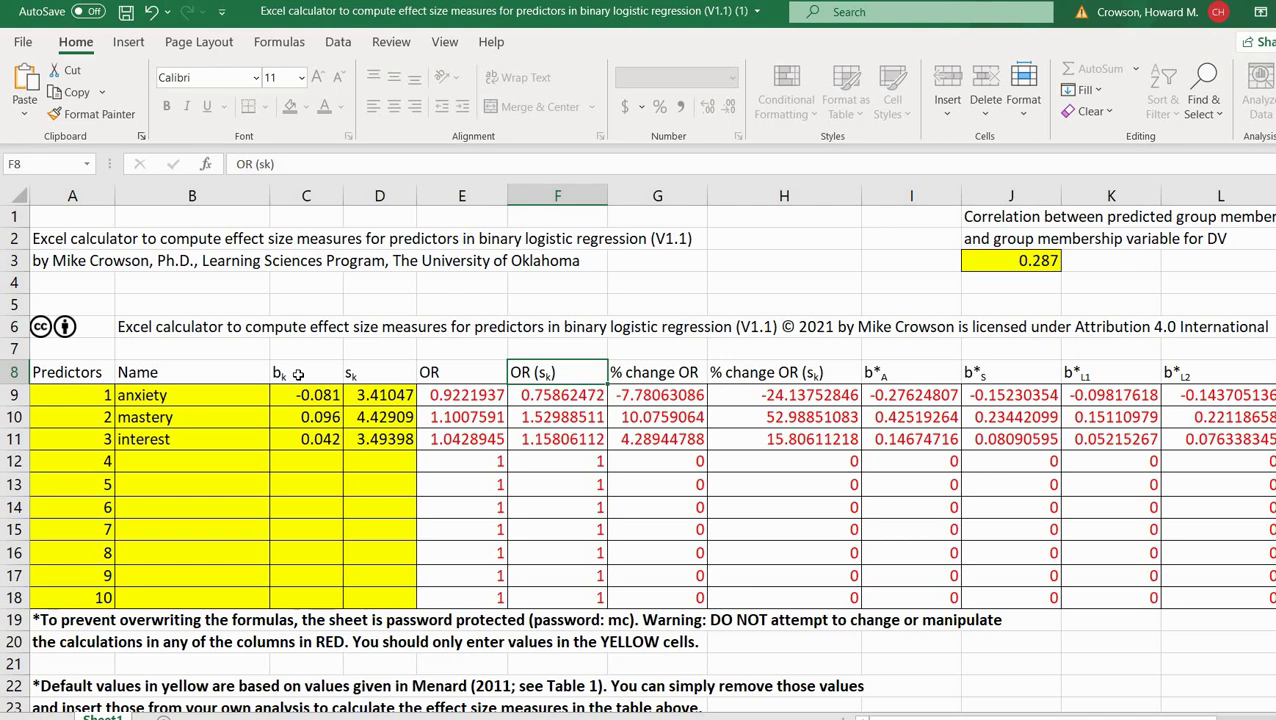
key("Down")
key("Down")
key("Down")
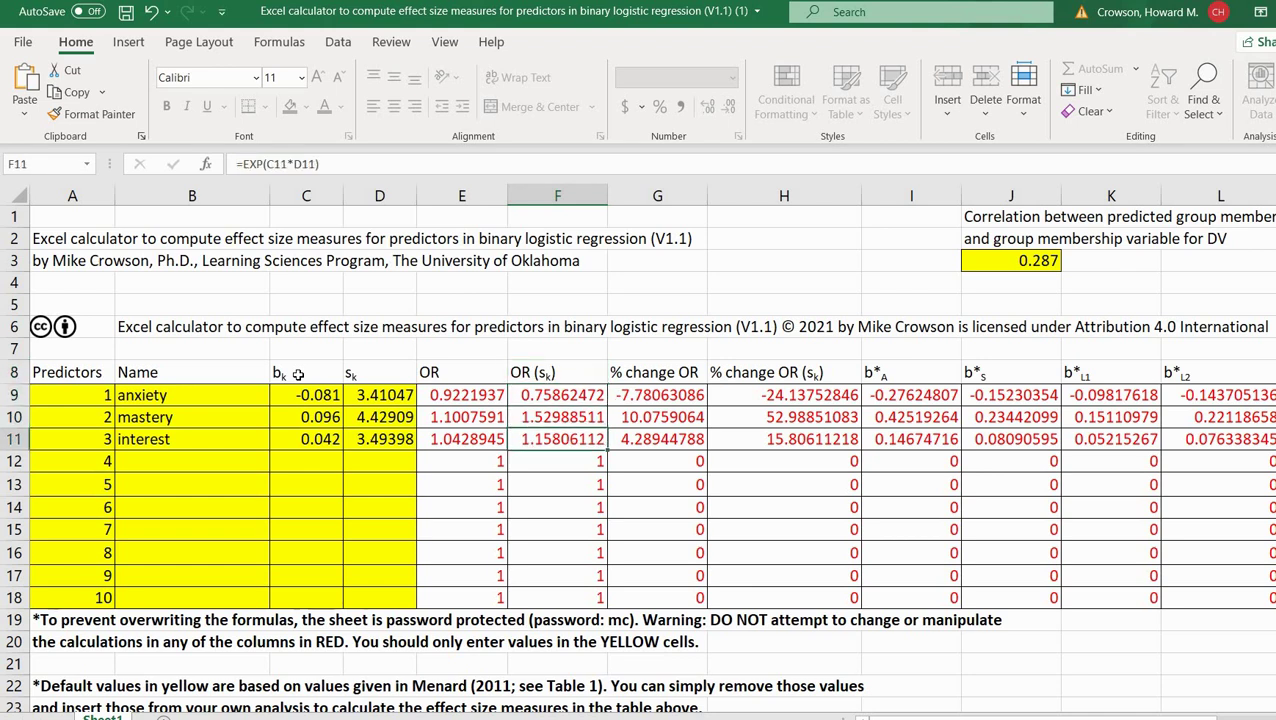
key("Up")
key("Up")
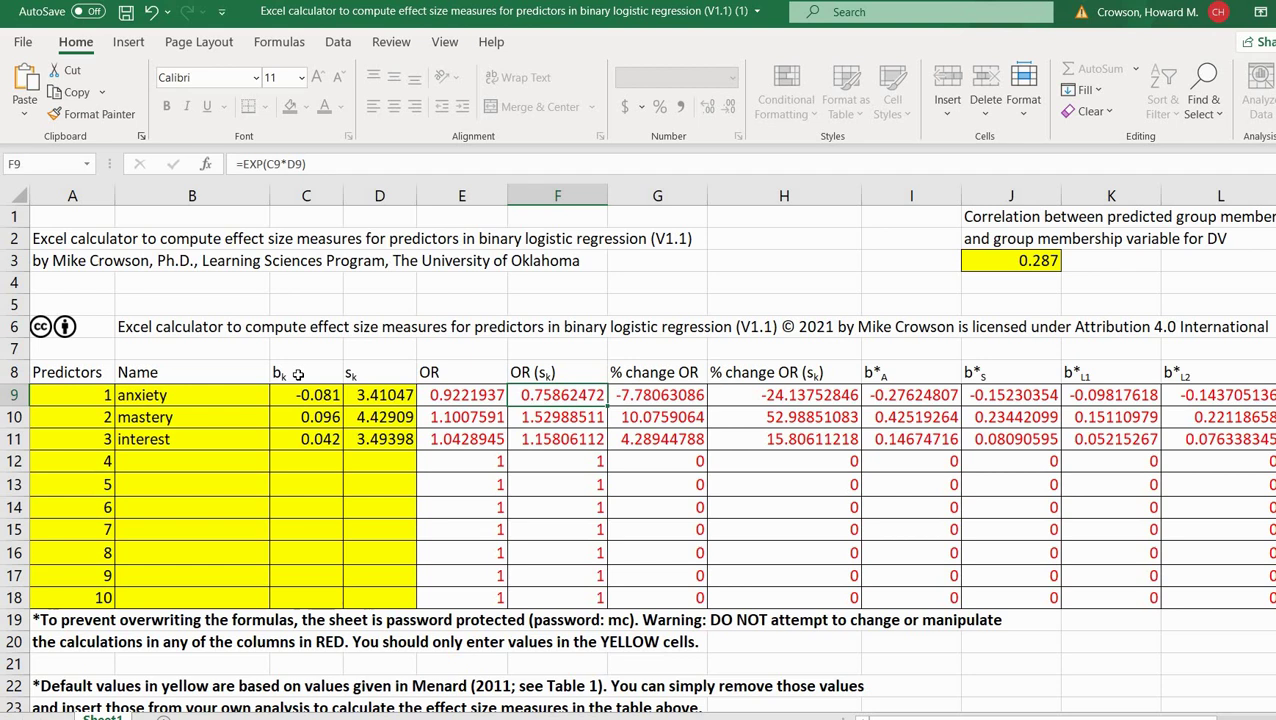
- Compare the OR (sk) values and formulas of anxiety, mastery and interest
key("Down")
key("Down")
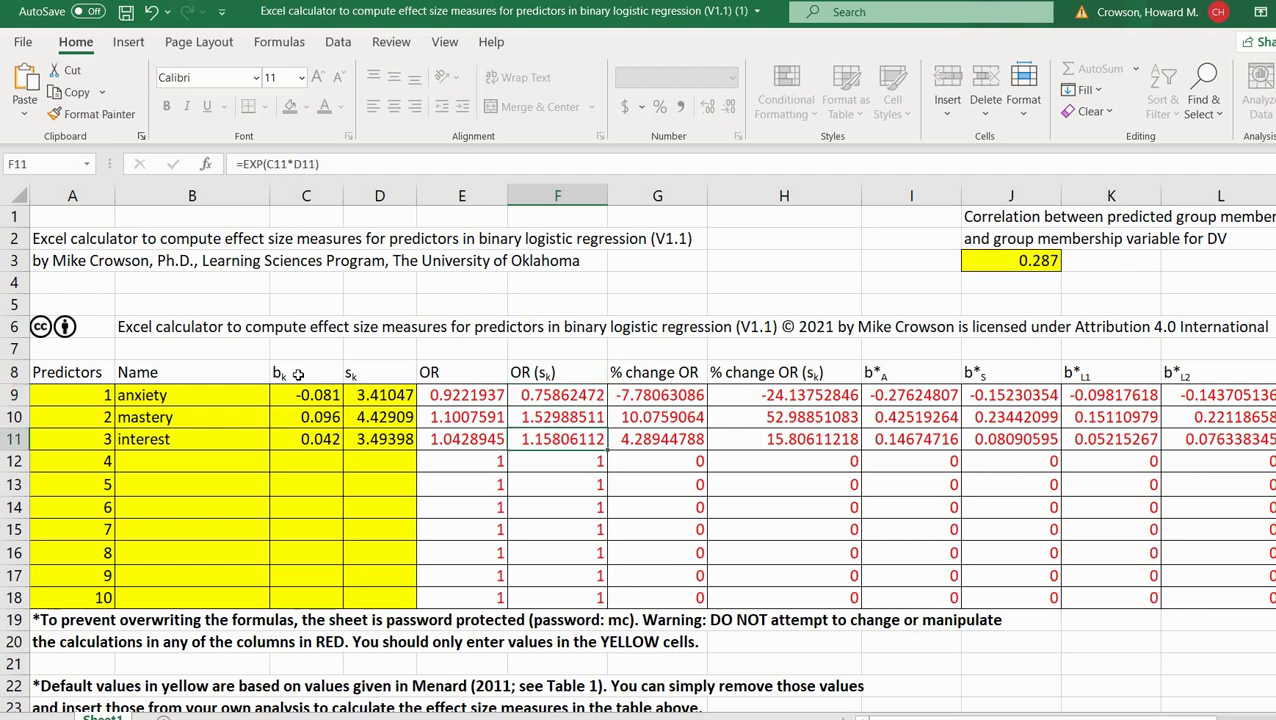
key("Up")
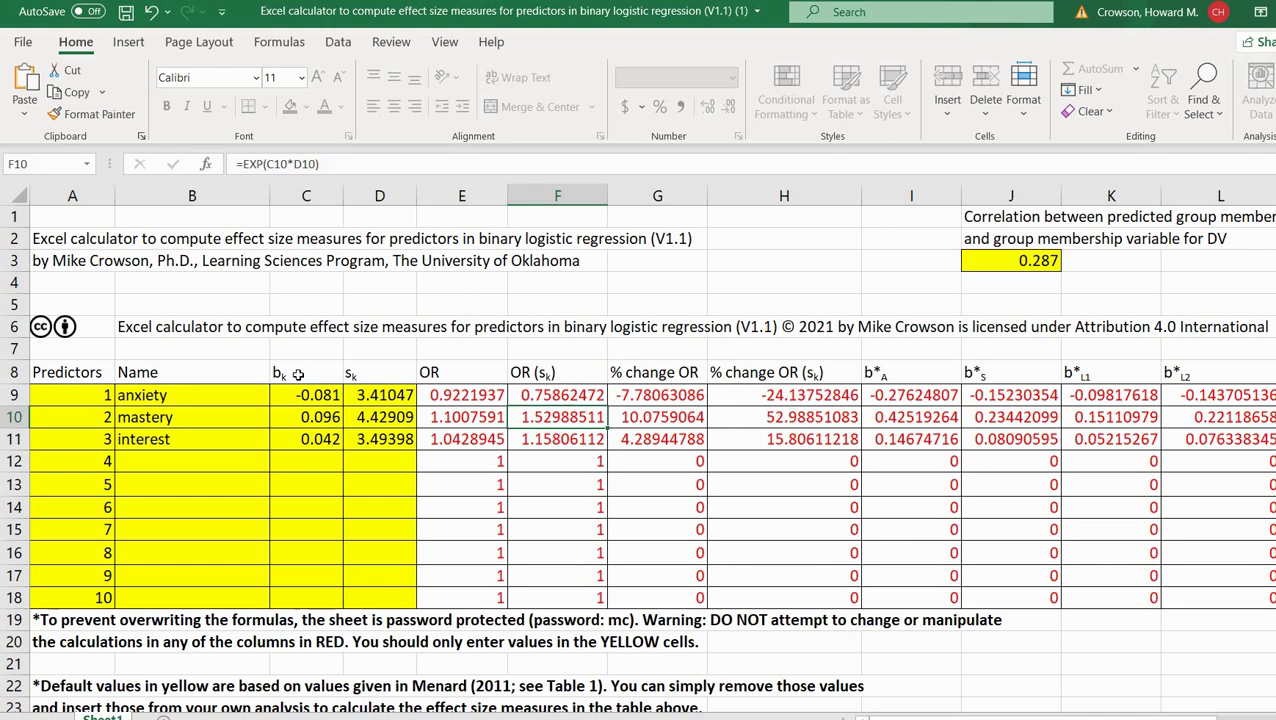
key("Down")
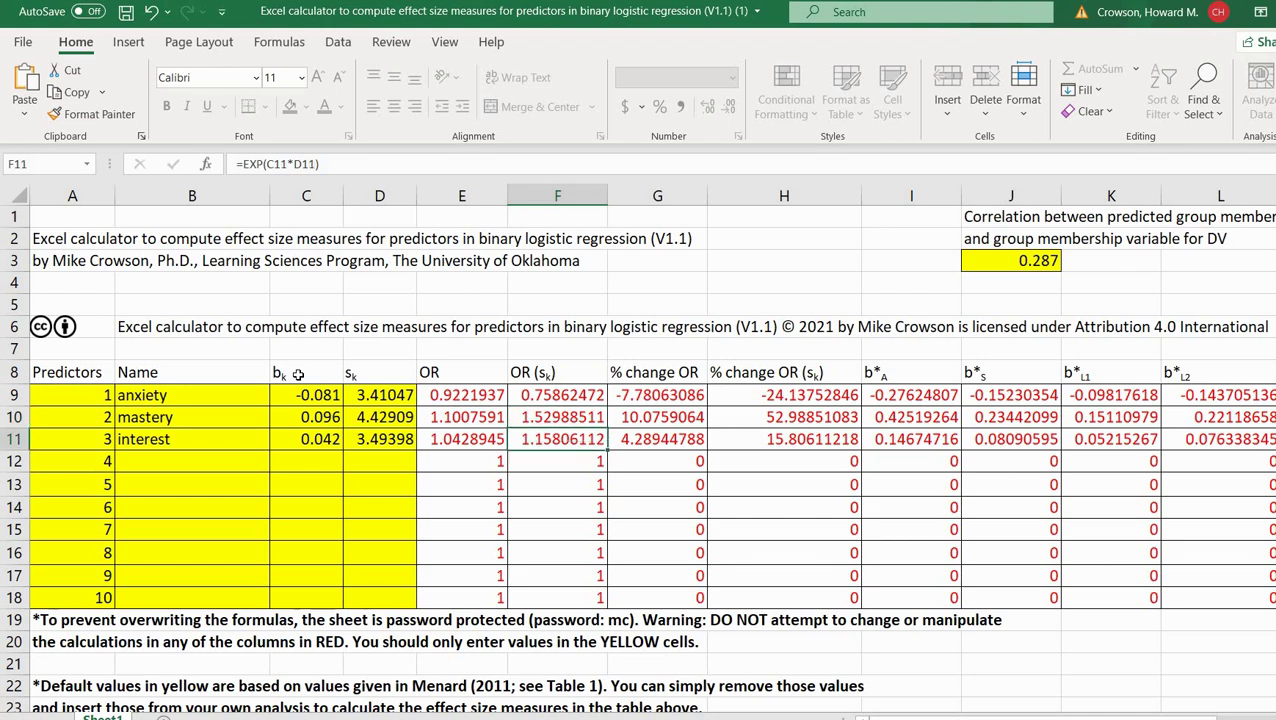
key("Up")
key("Up")
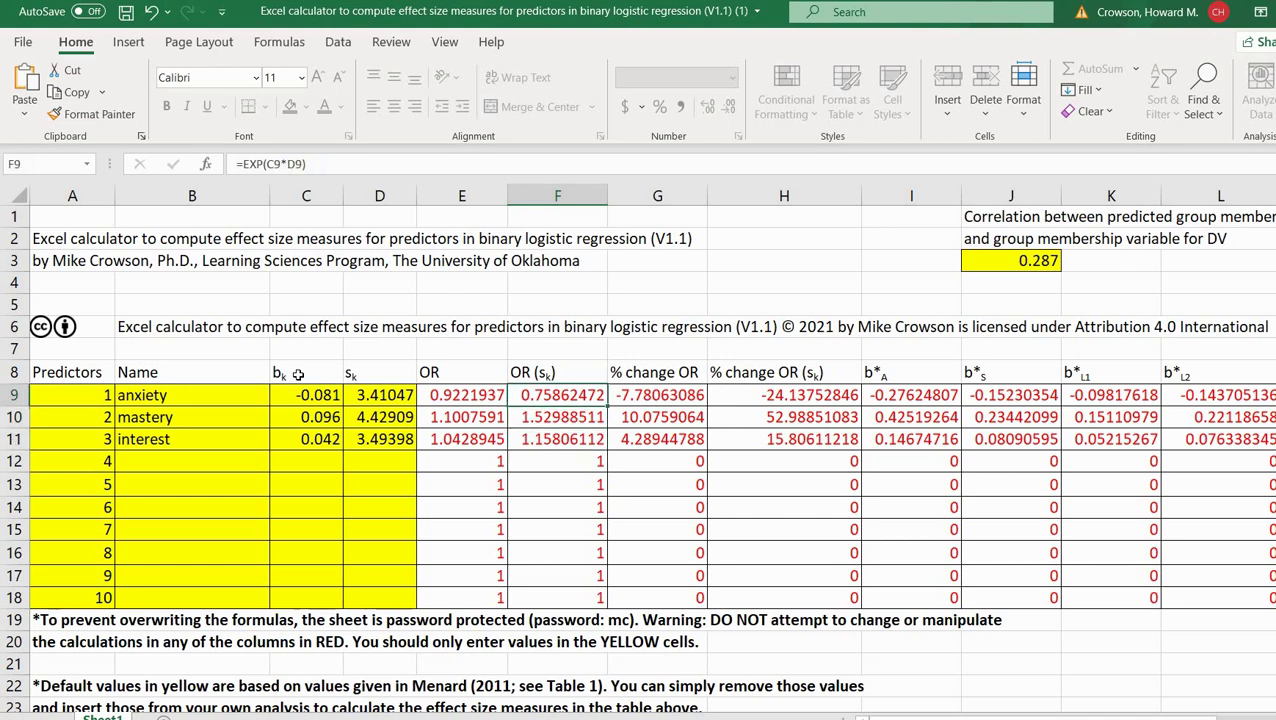
- Look across the anxiety row's effect size columns and relate the % change OR column back to the OR column
key("Right")
key("Right")
key("Right")
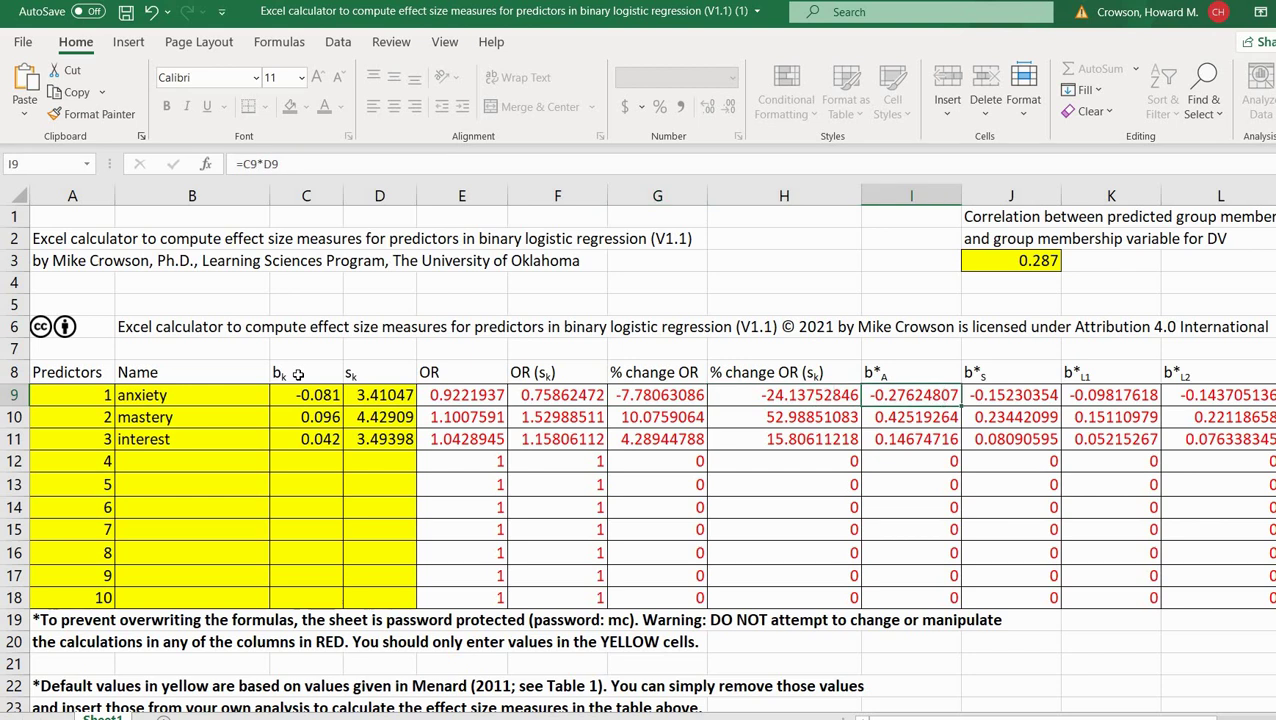
key("Left")
key("Left")
key("Left")
key("Right")
key("Up")
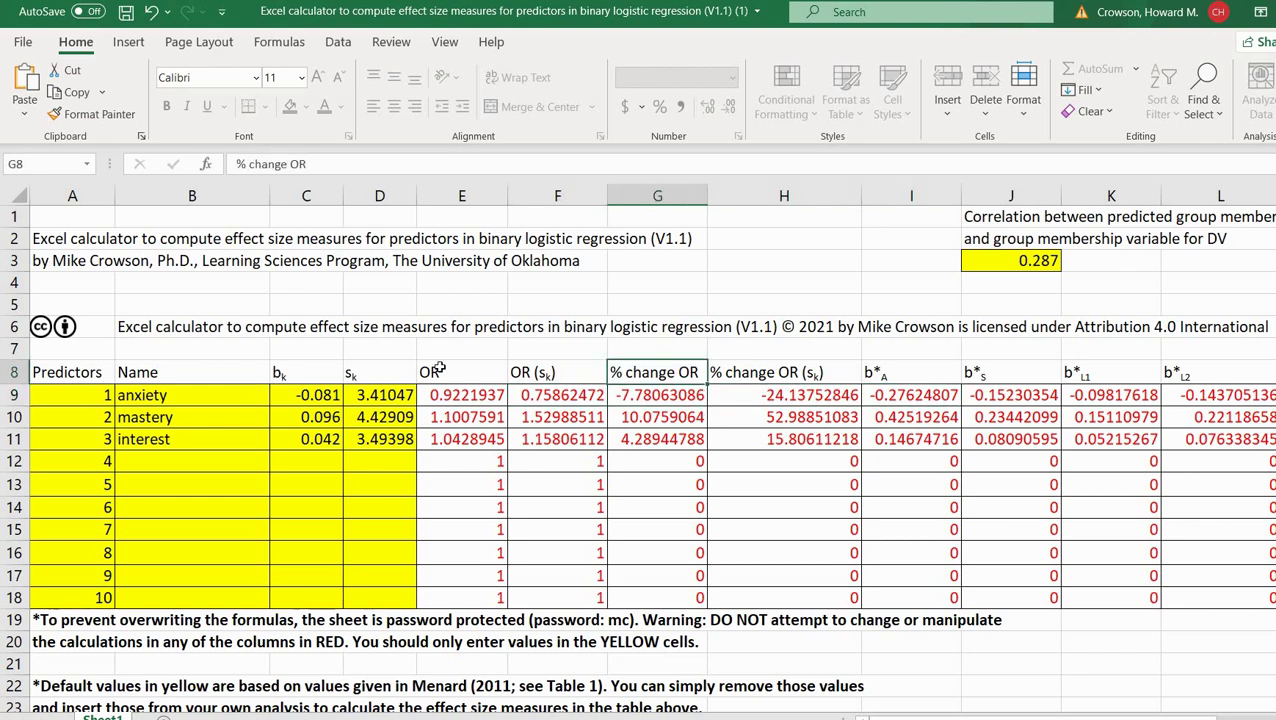
key("Left")
key("Left")
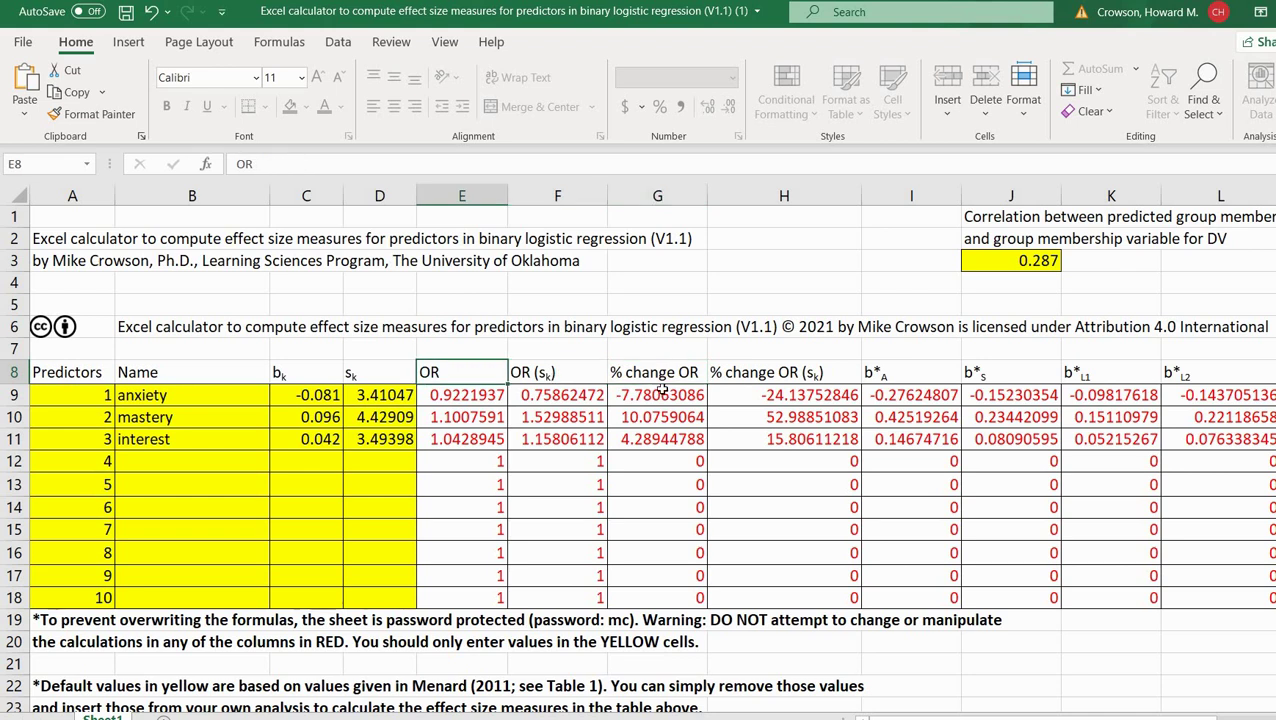
- Inspect the % change OR values and their formulas for anxiety, mastery and interest
left_click(662, 375)
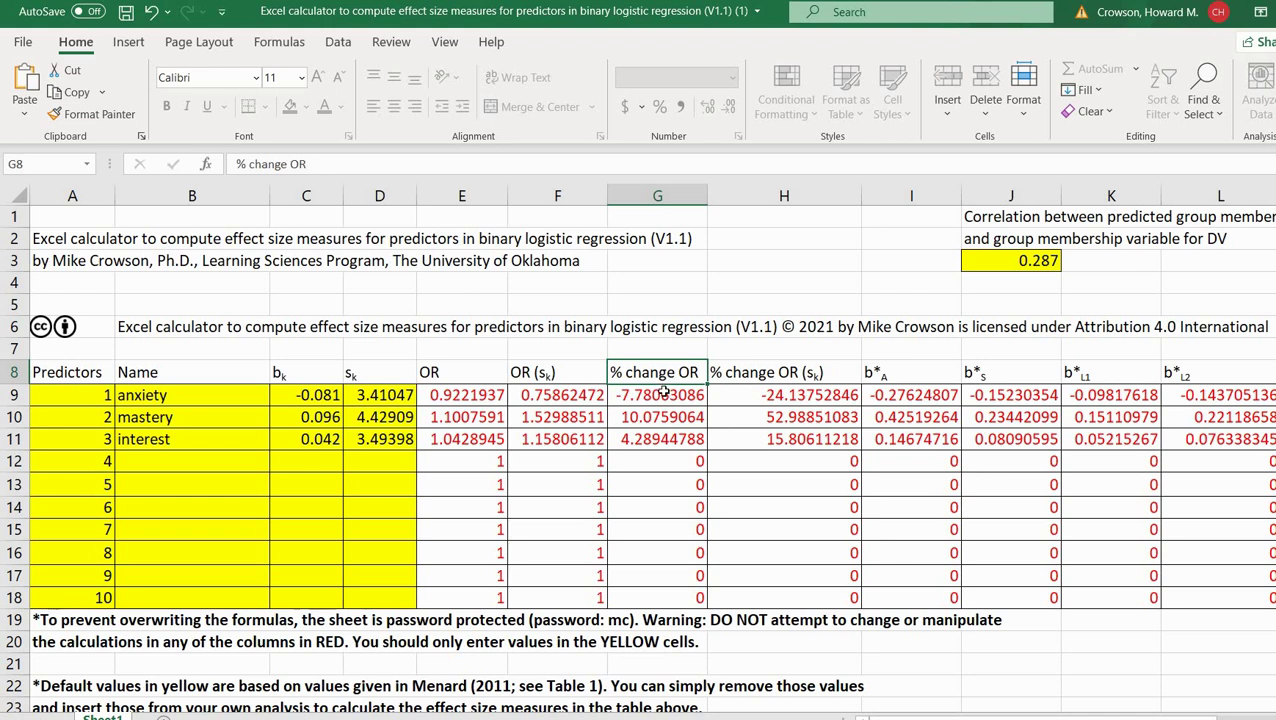
left_click(663, 393)
key("Down")
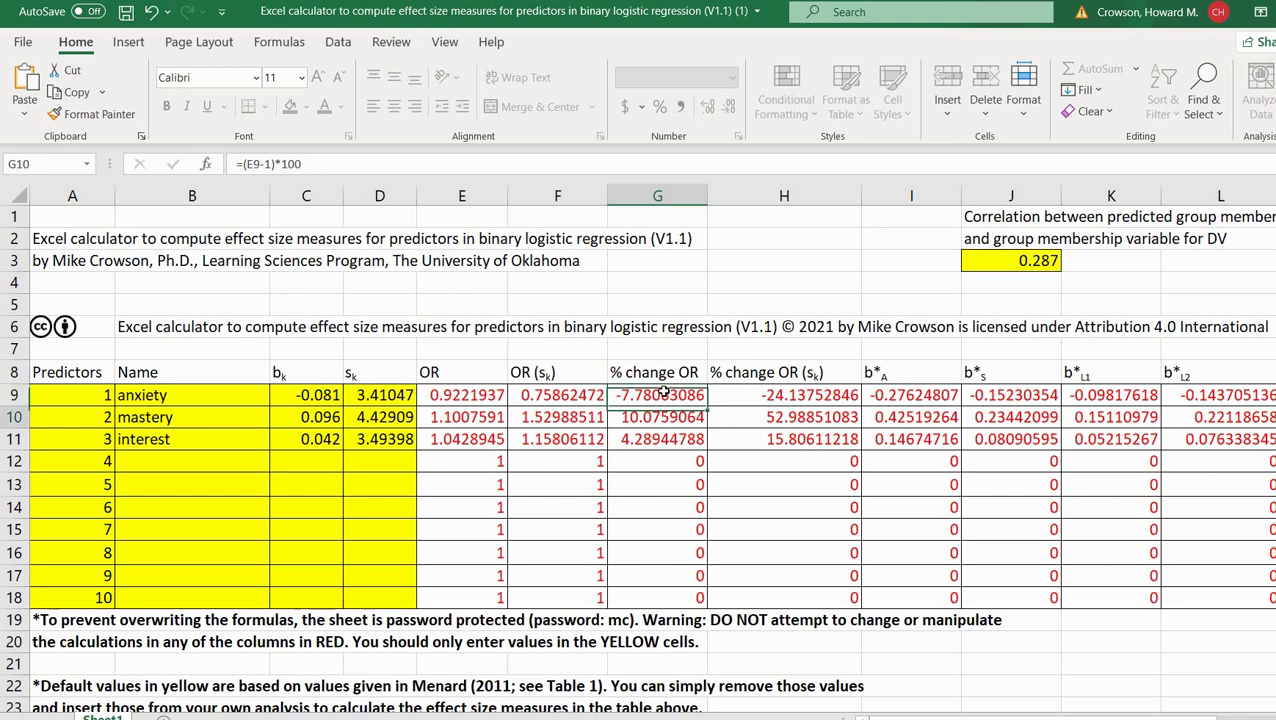
key("Down")
key("Up")
key("Up")
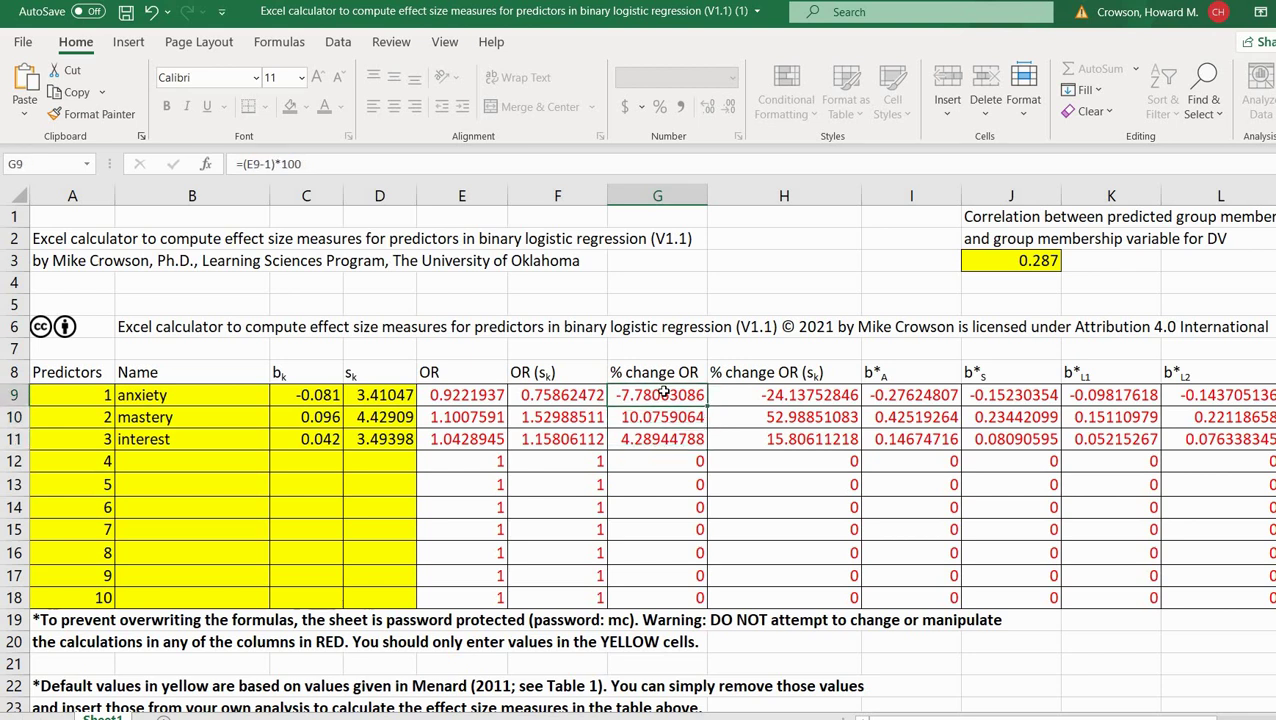
key("Down")
key("Down")
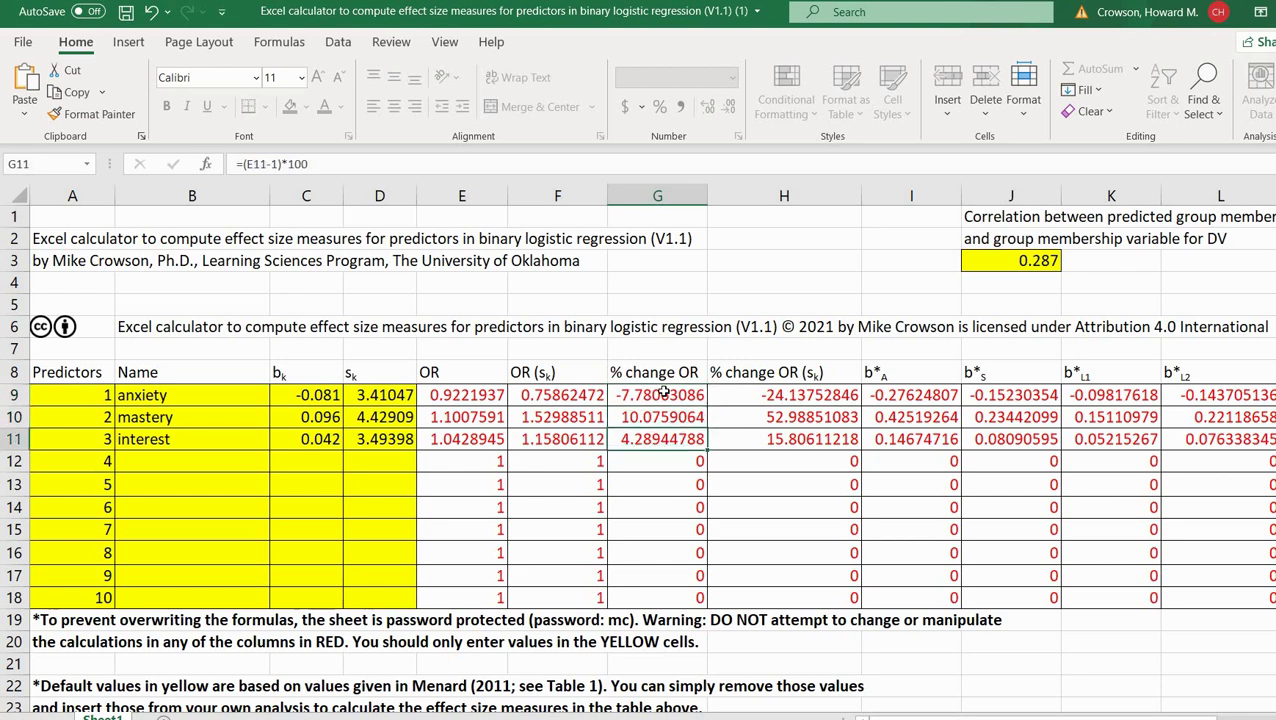
- Check the % change OR (sk) formulas and trace them back to the OR (sk) column
key("Right")
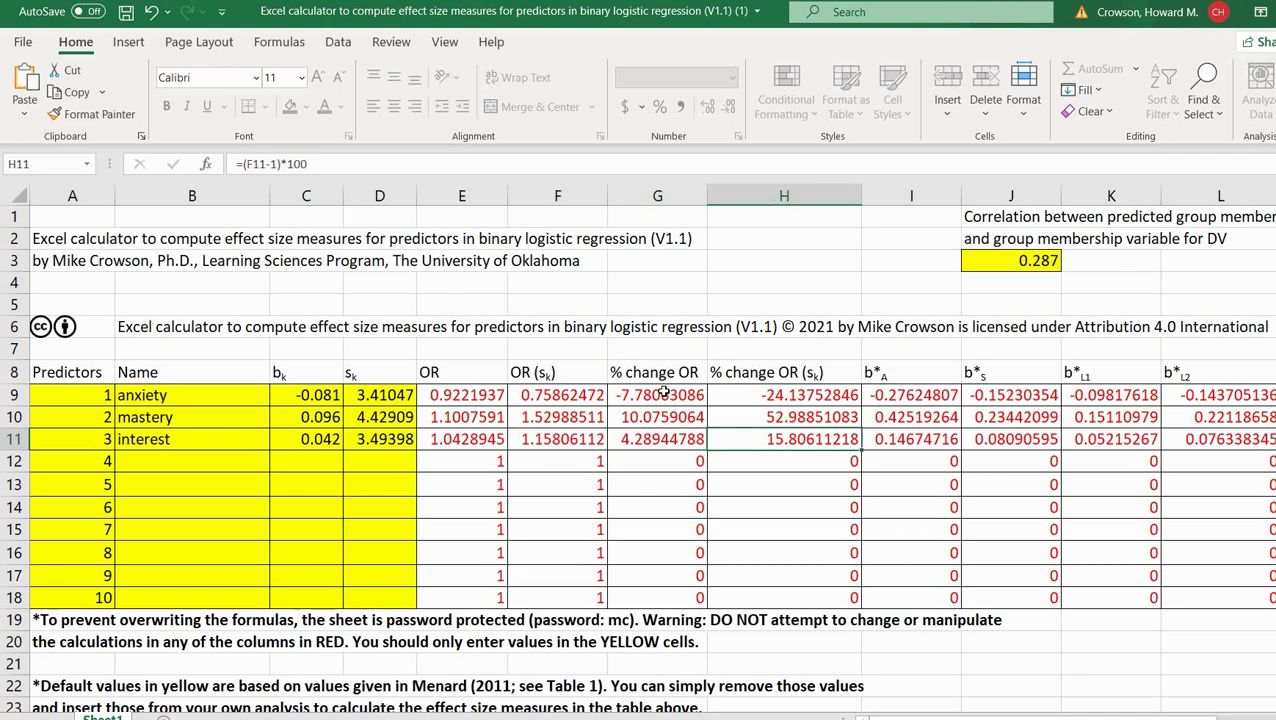
key("Up")
key("Up")
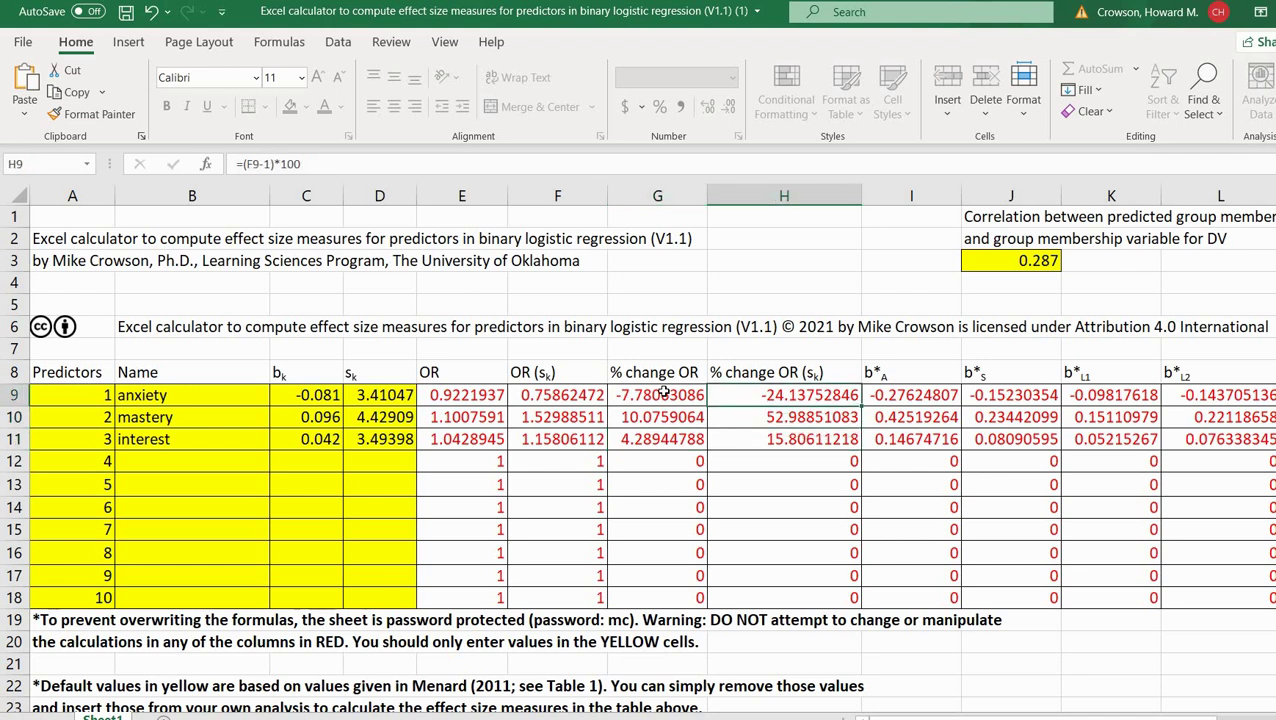
key("Left")
key("Left")
key("Up")
key("Down")
key("Down")
key("Down")
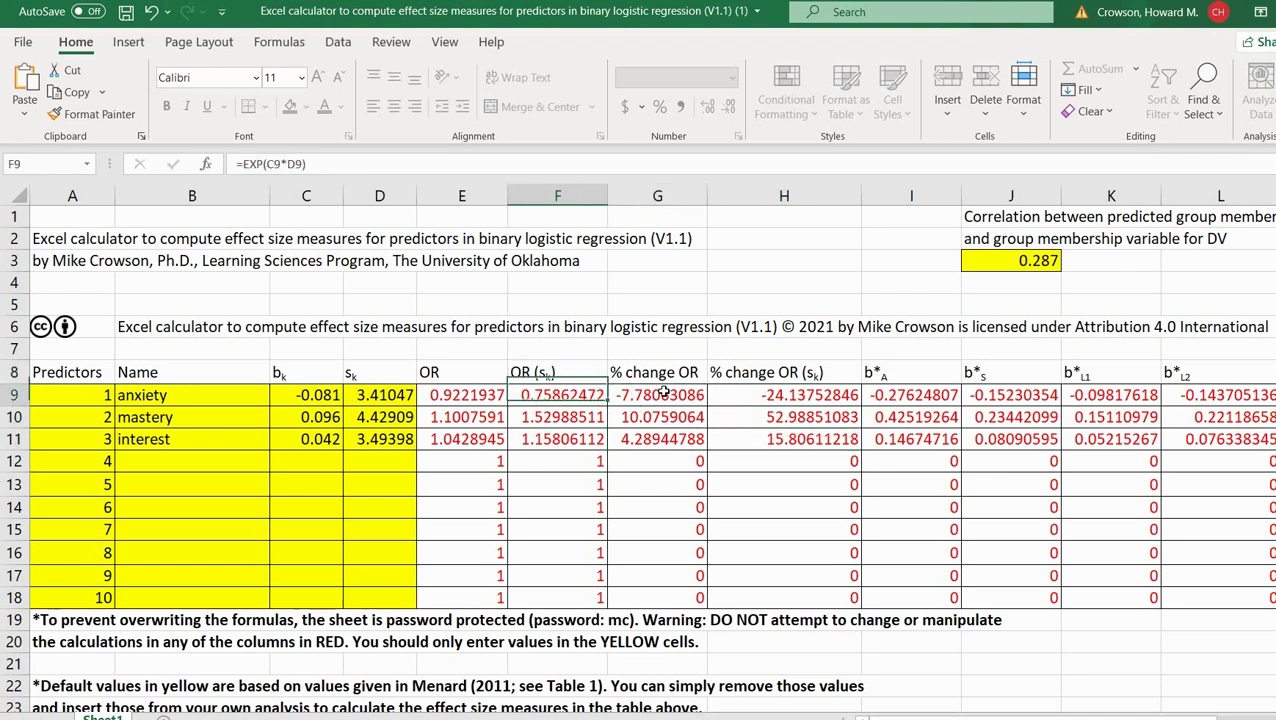
key("Right")
key("Right")
key("Right")
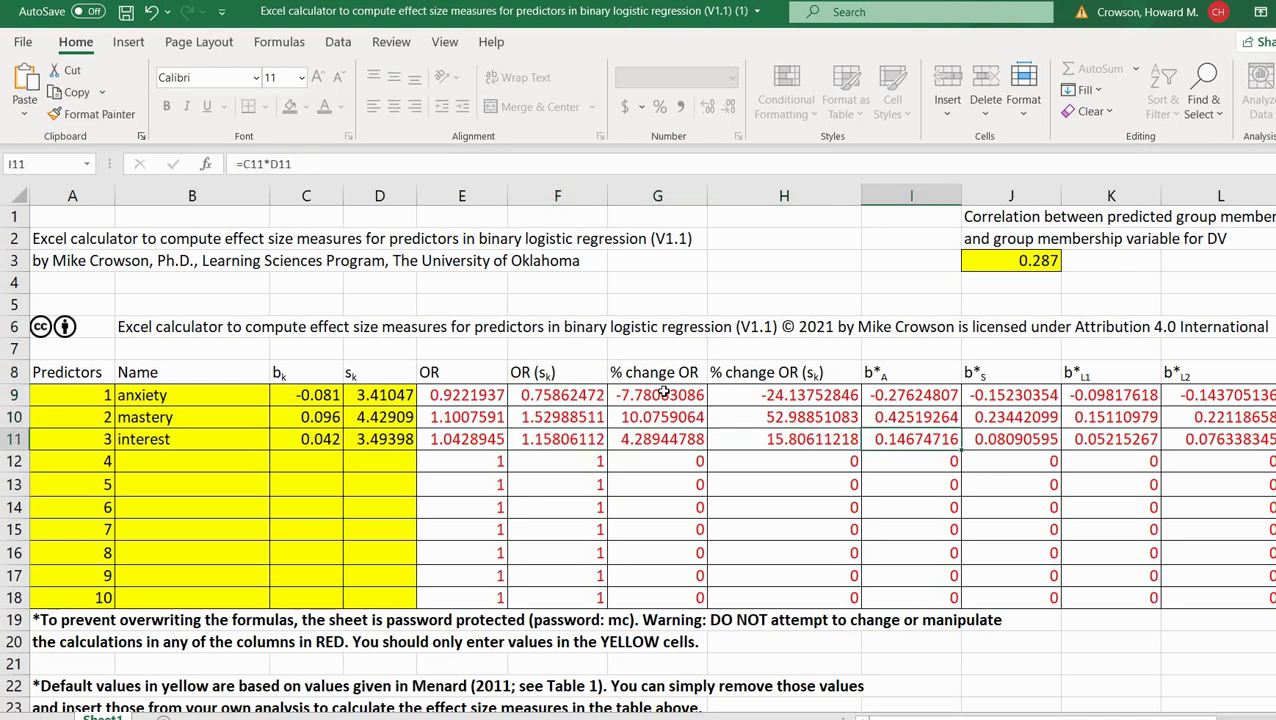
- Examine the % change OR (sk) values for anxiety and mastery as changes in odds per standard deviation
key("Left")
key("Up")
key("Up")
key("Up")
key("Down")
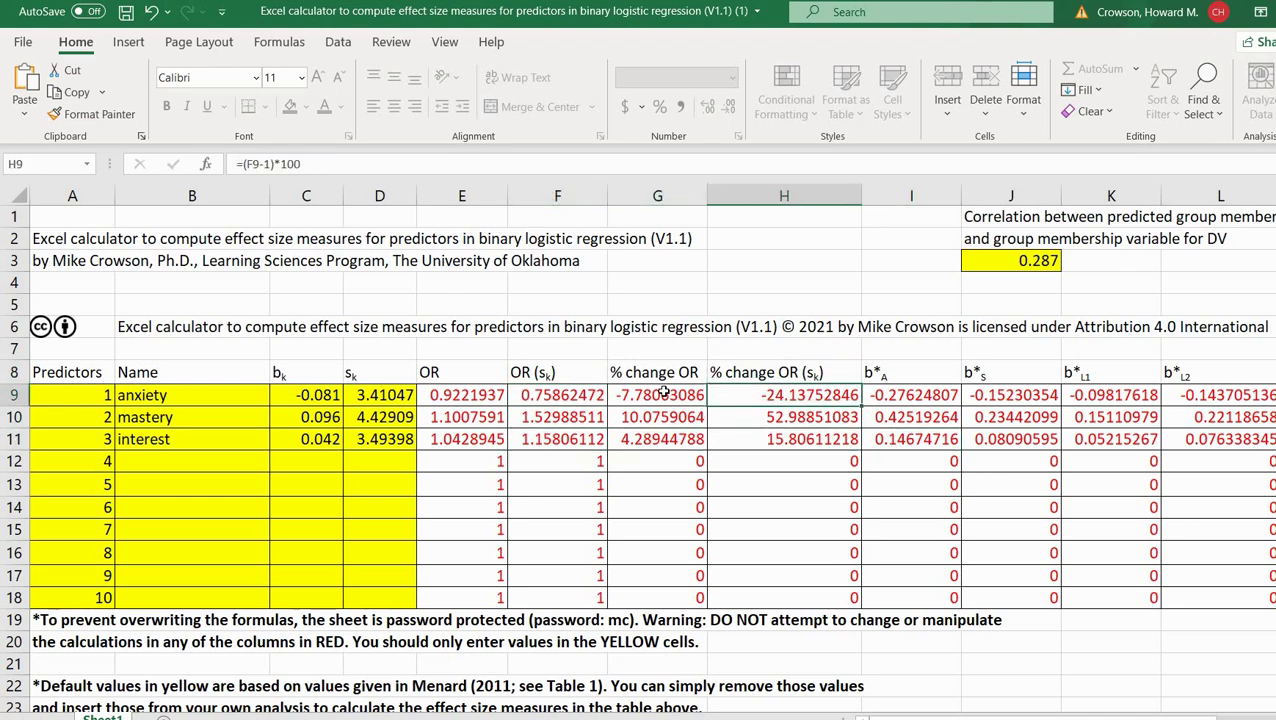
key("Left")
key("Right")
key("Down")
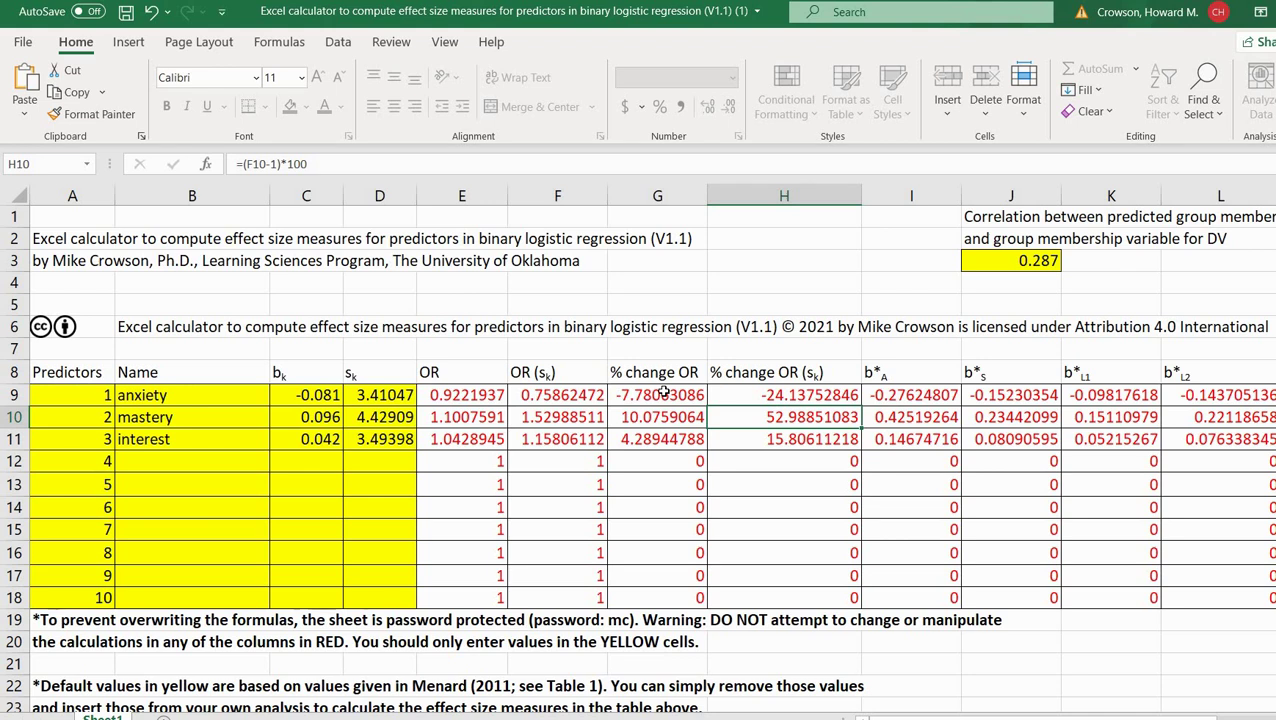
key("Up")
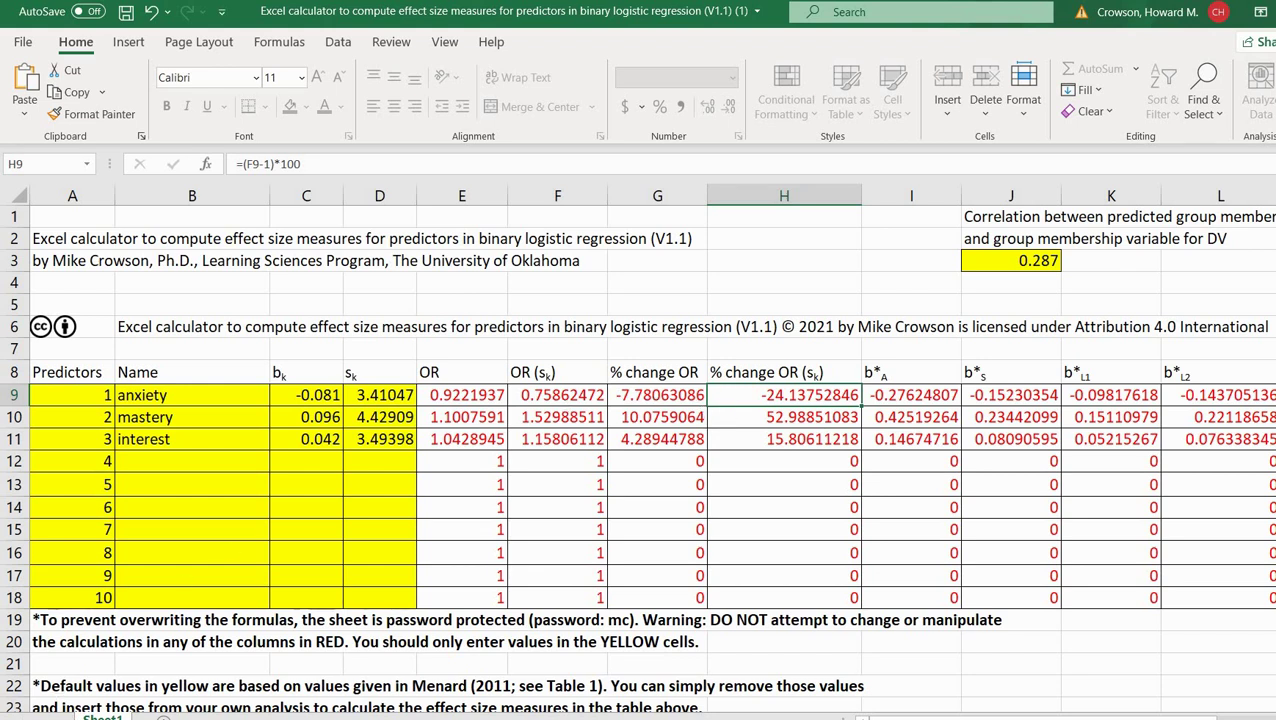
- Survey the standardized coefficient columns from b*A through b*M and Cohen's d, returning to the b*A column
left_click(910, 376)
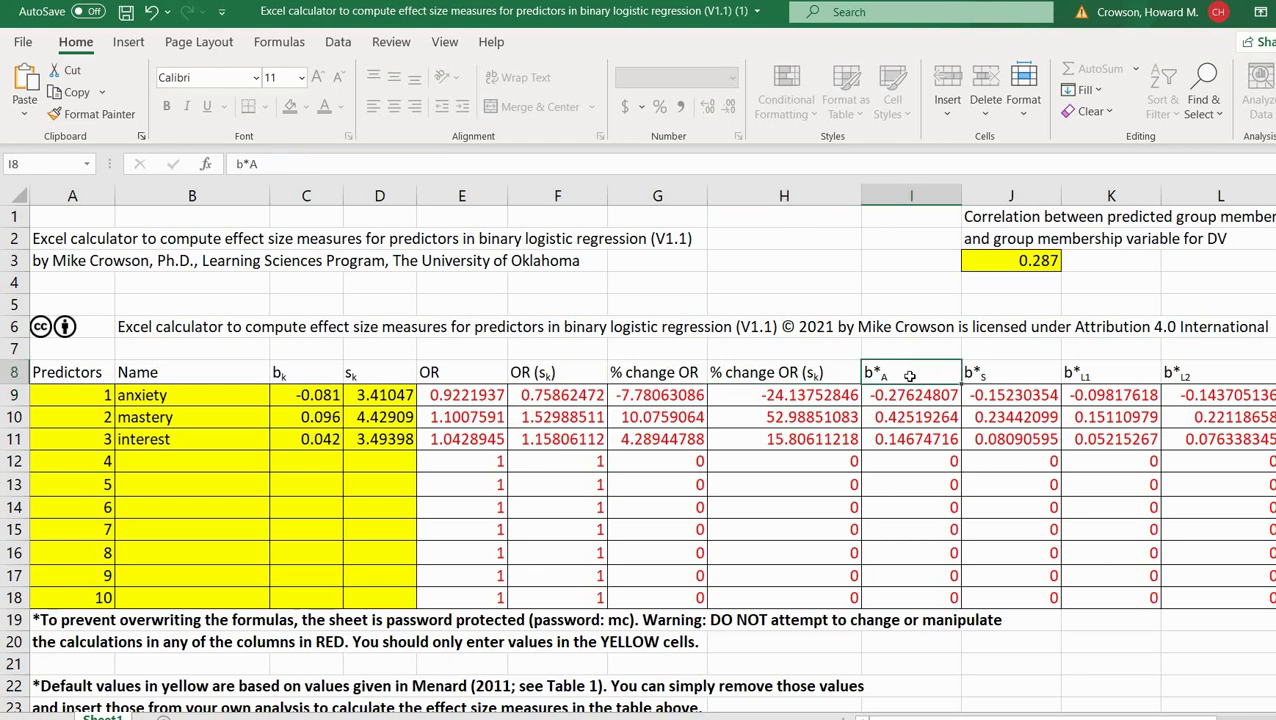
key("Right")
key("Right")
key("Right")
key("Right")
key("Right")
key("Right")
key("Left")
key("Left")
key("Left")
key("Left")
key("Left")
key("Left")
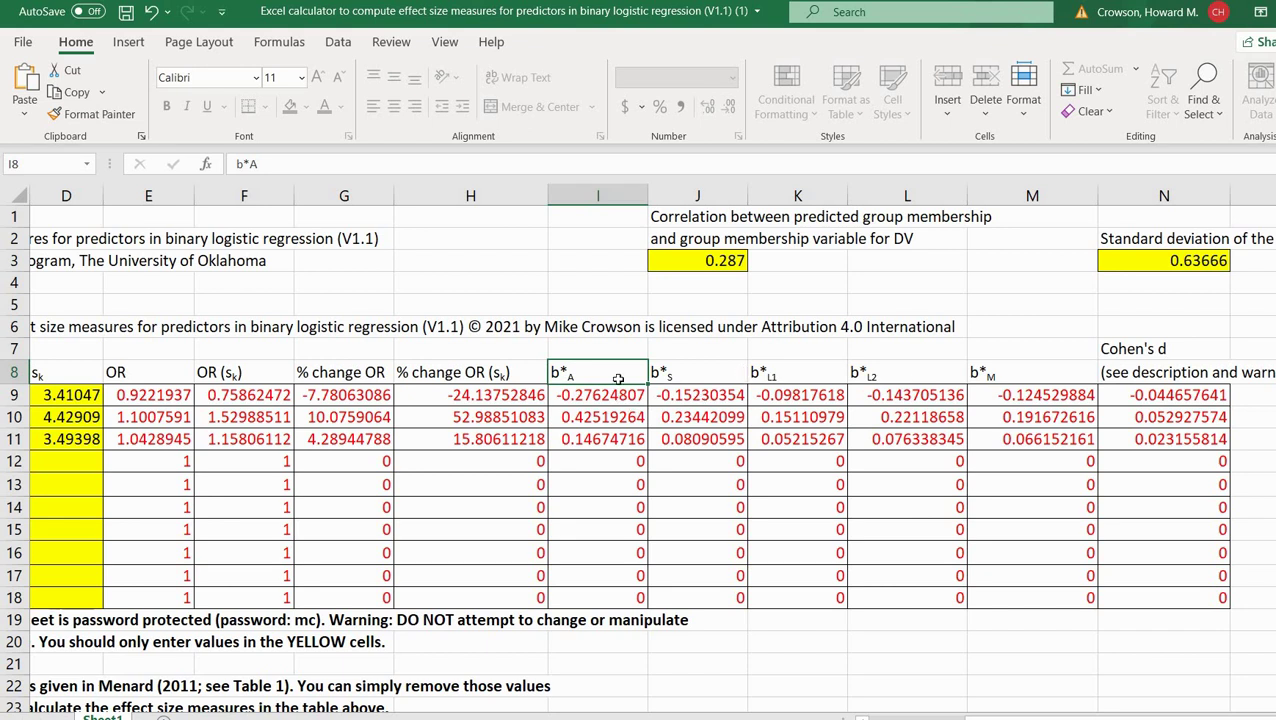
- Highlight the b*A and b*M columns for the three predictors to compare partially and fully standardized coefficients
left_click(614, 440, "shift")
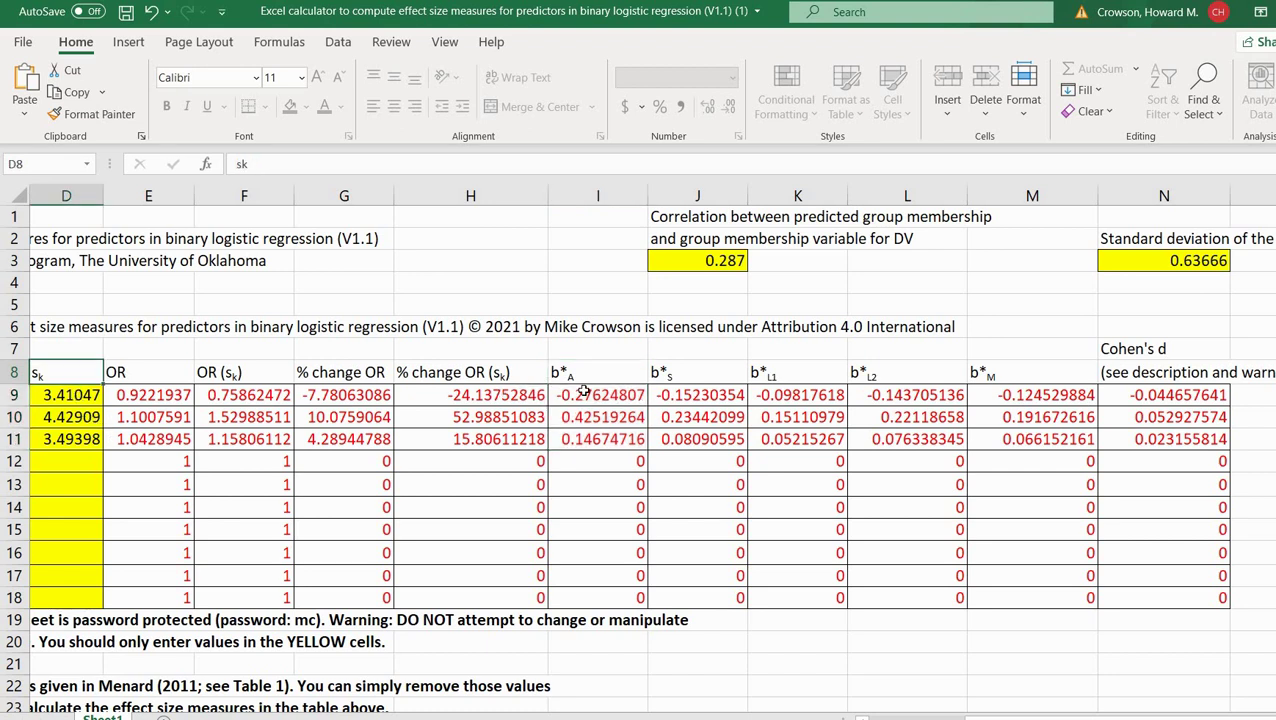
mouse_move(578, 392)
left_mouse_down()
mouse_move(604, 441)
mouse_move(577, 388)
left_mouse_up()
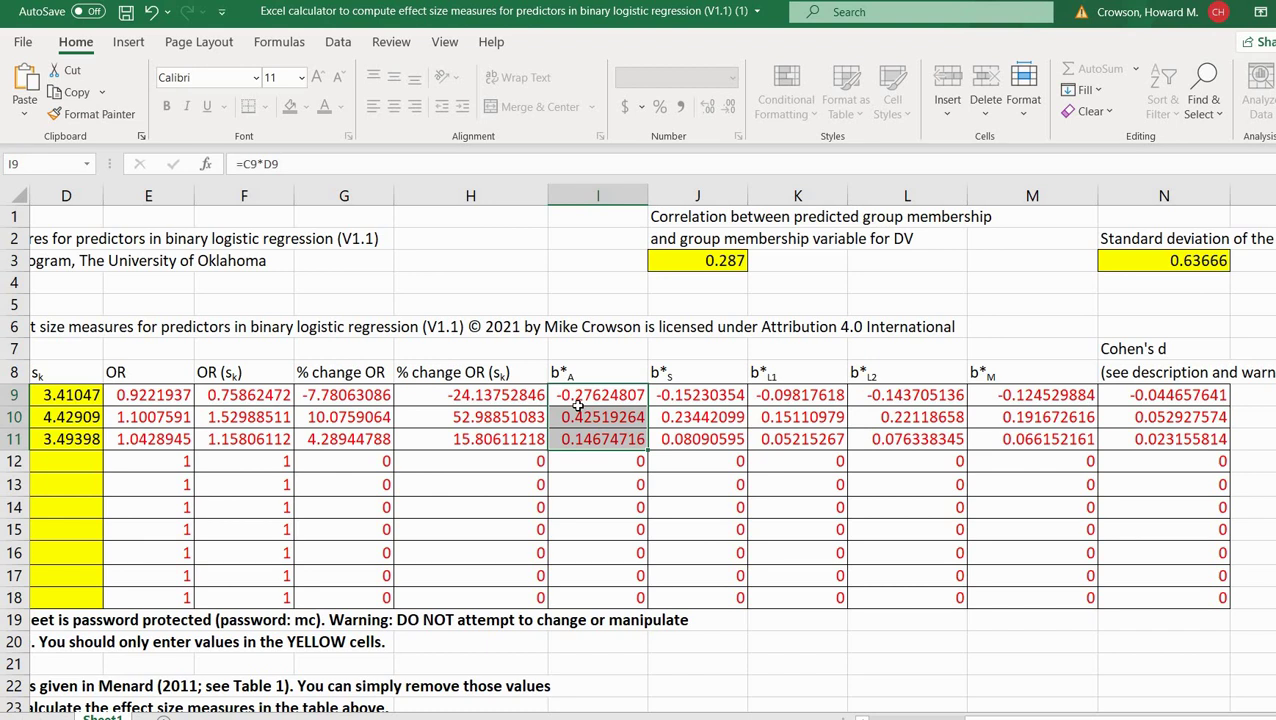
left_click_drag(585, 375, 594, 412)
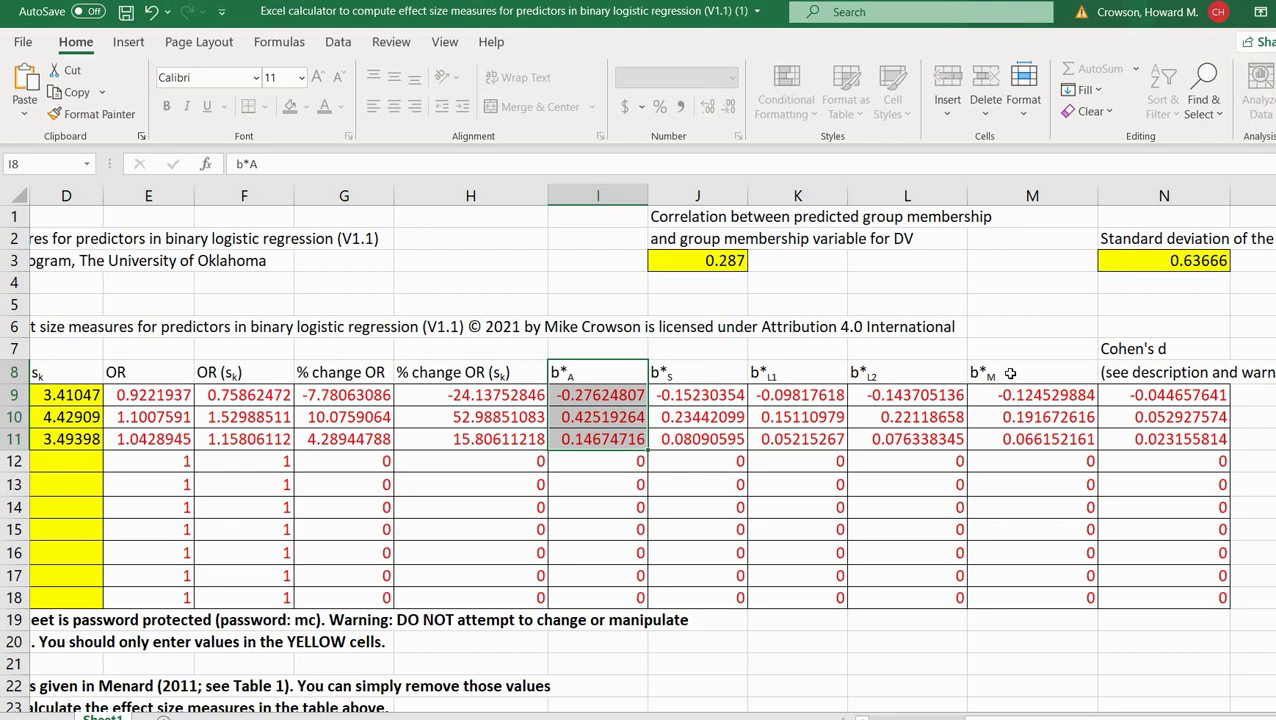
left_click_drag(1000, 372, 1000, 440)
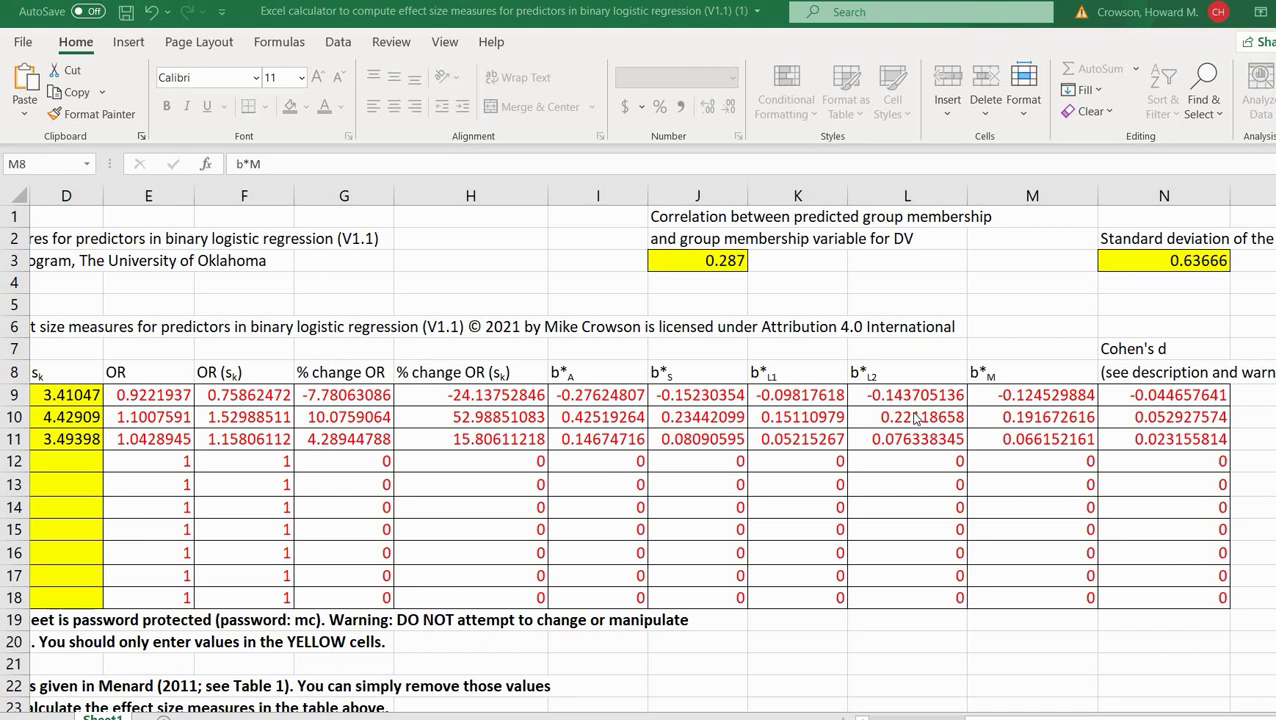
- Read the guidance on what the table's values represent below the calculator, and return to the effect size table
scroll(914, 418, "down", 8)
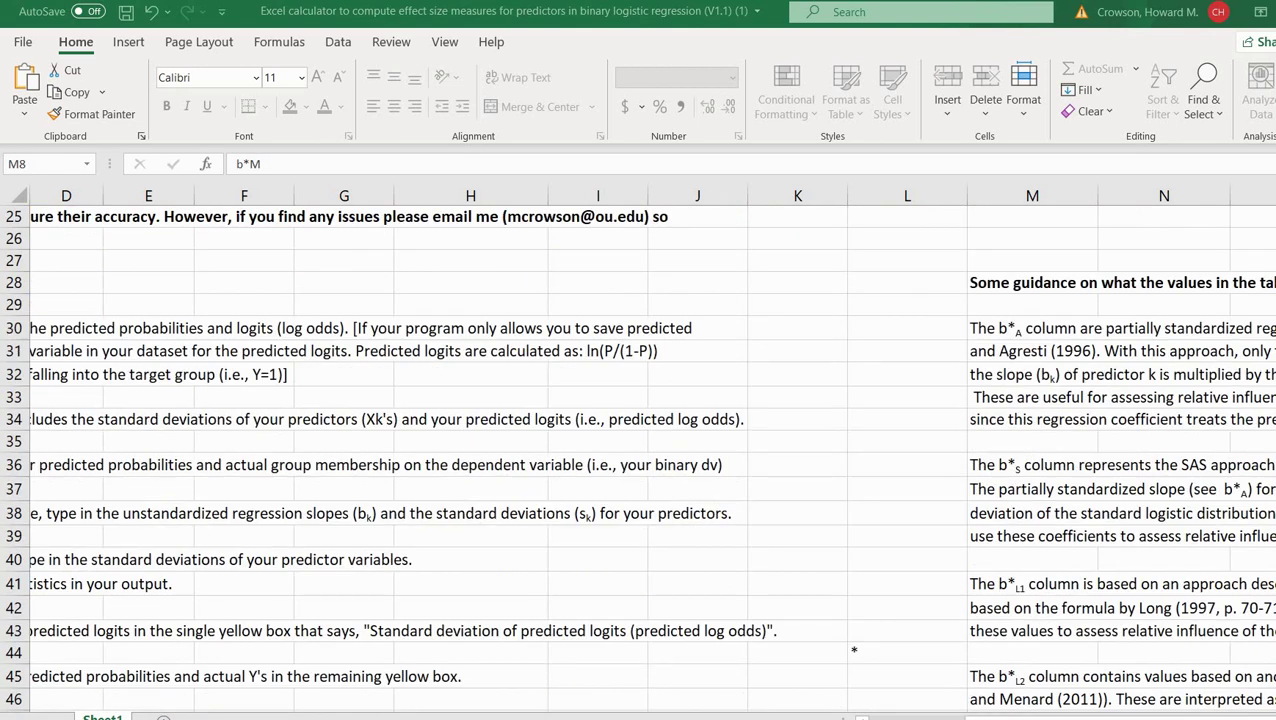
left_click(1010, 290)
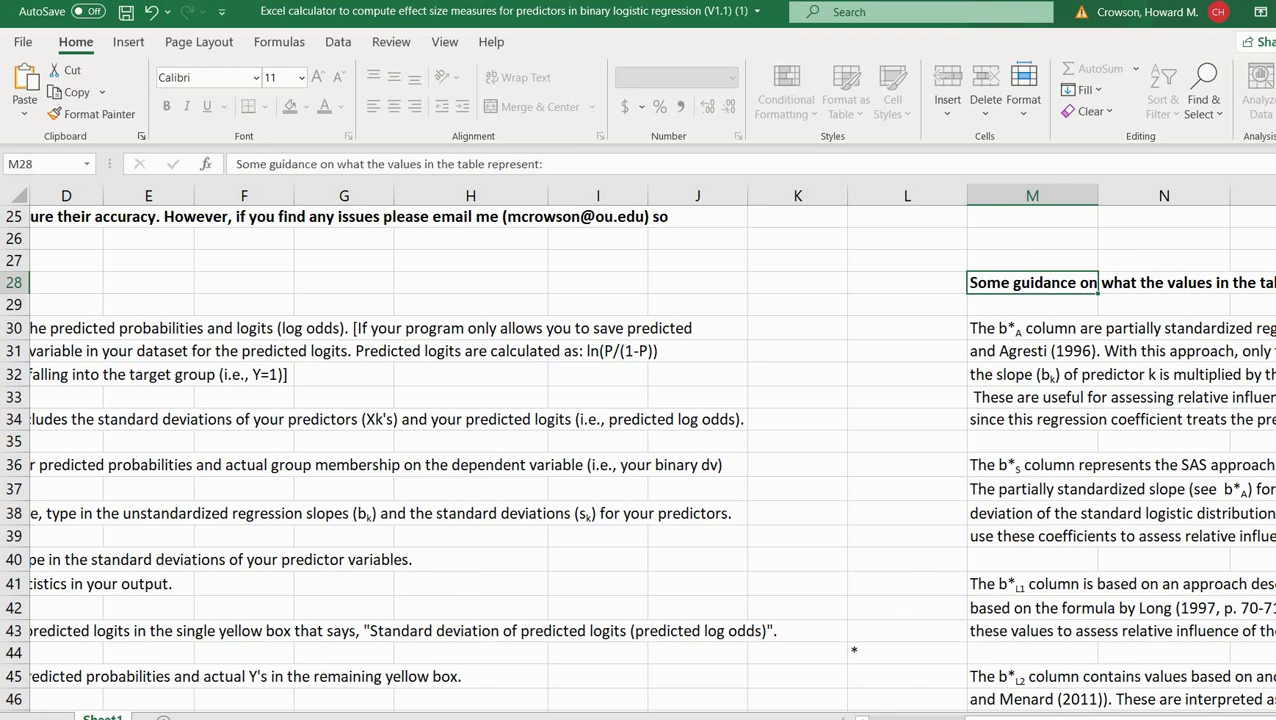
scroll(650, 450, "right", 3)
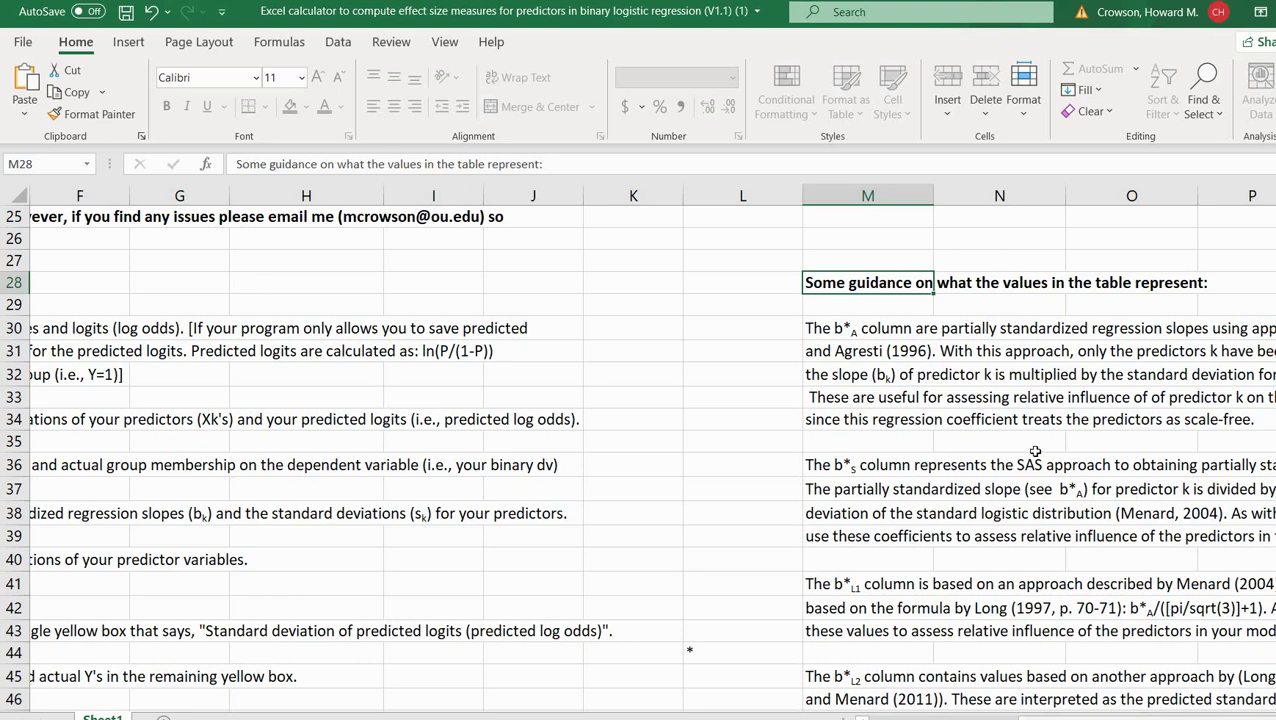
scroll(1033, 455, "down", 7)
scroll(1045, 487, "up", 15)
scroll(1023, 717, "left", 3)
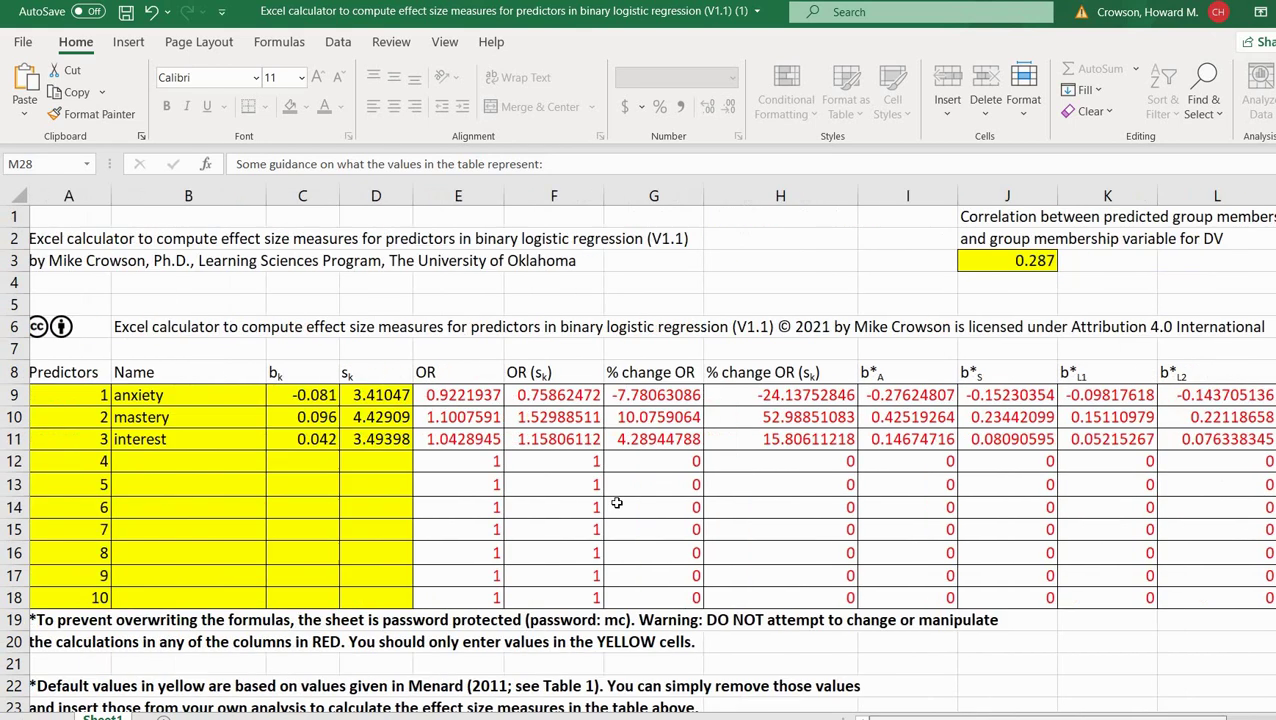